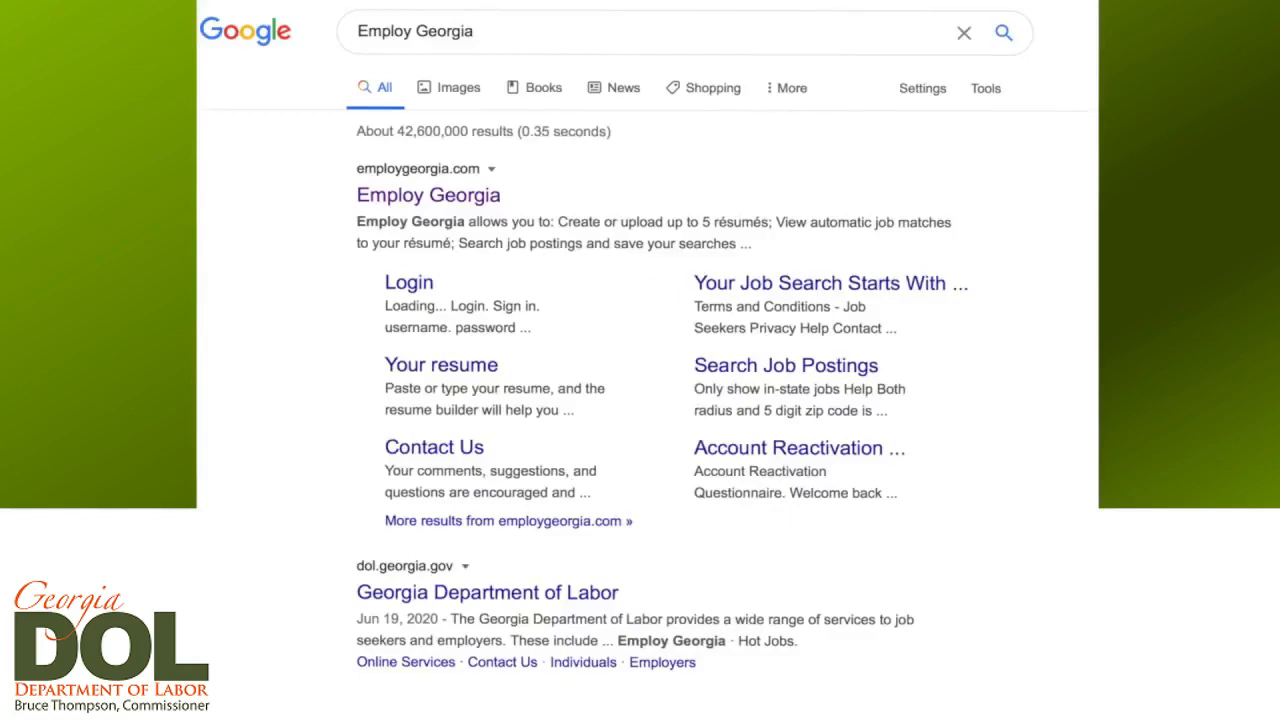
# Step: Open Employ Georgia from the search results and sign in as a job seeker with the account username and password
pyautogui.click(437, 198)
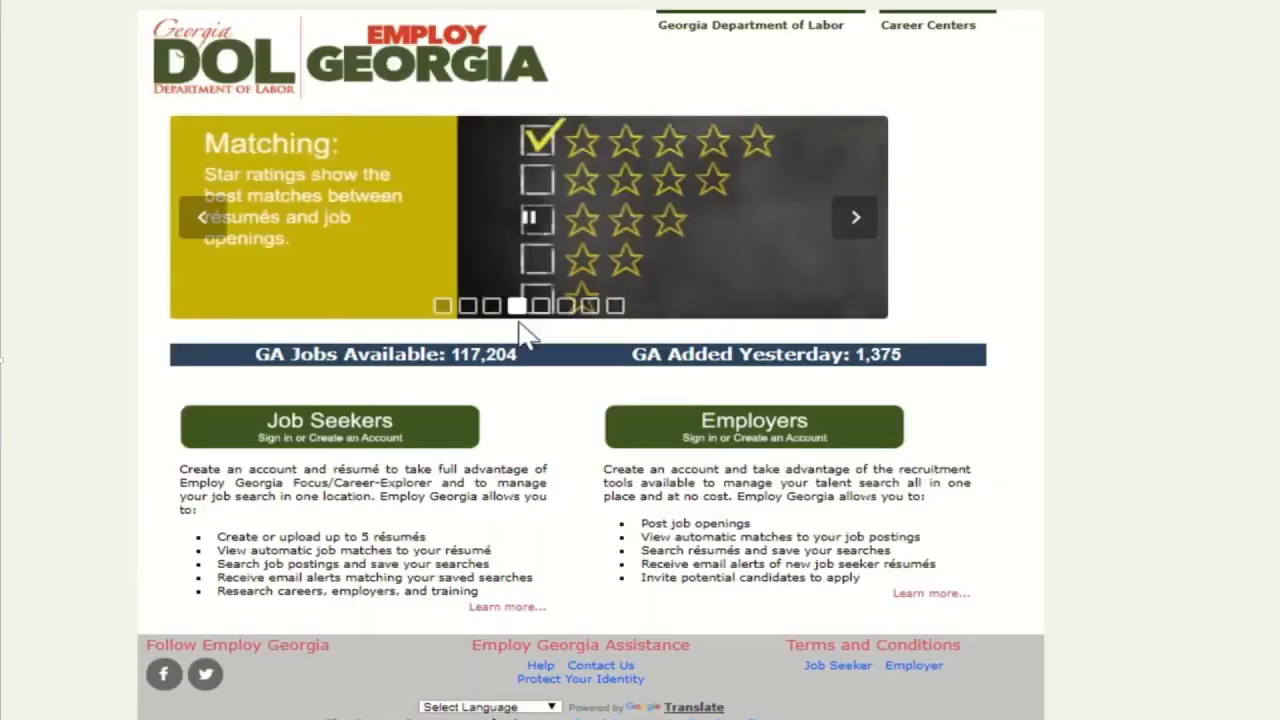
pyautogui.click(375, 438)
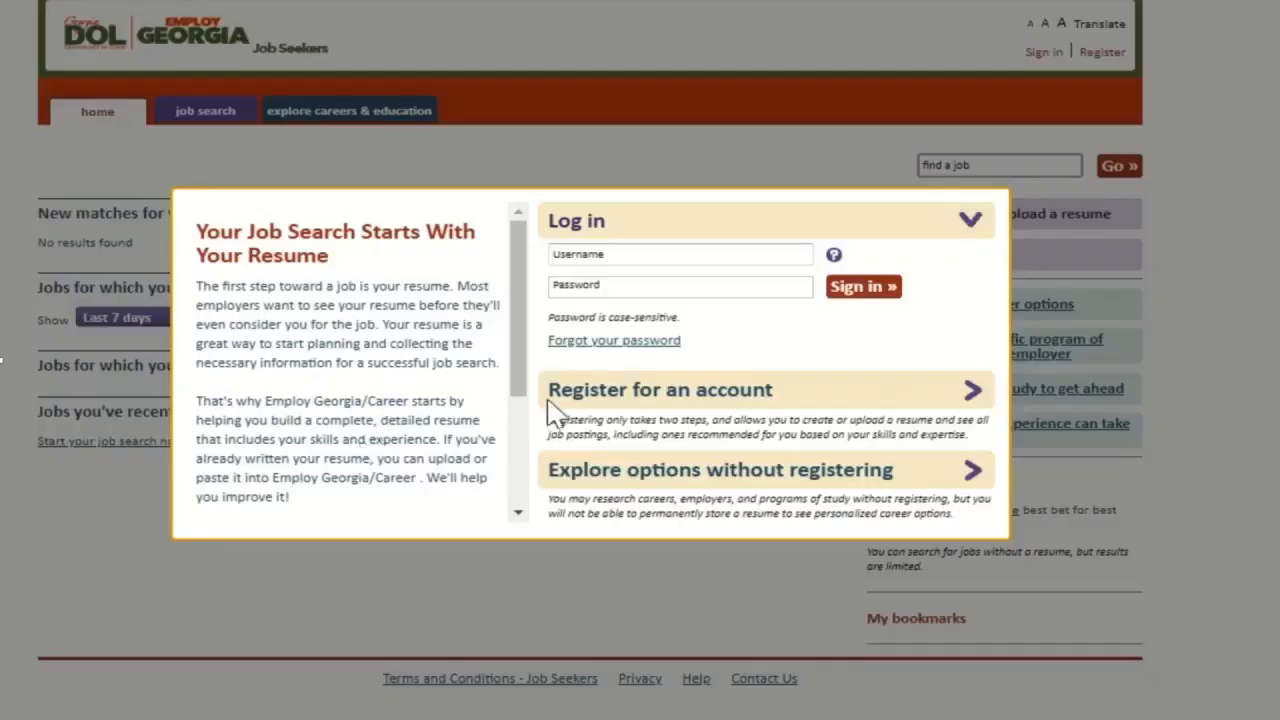
pyautogui.click(622, 256)
pyautogui.press('Tab')
pyautogui.write('**********')
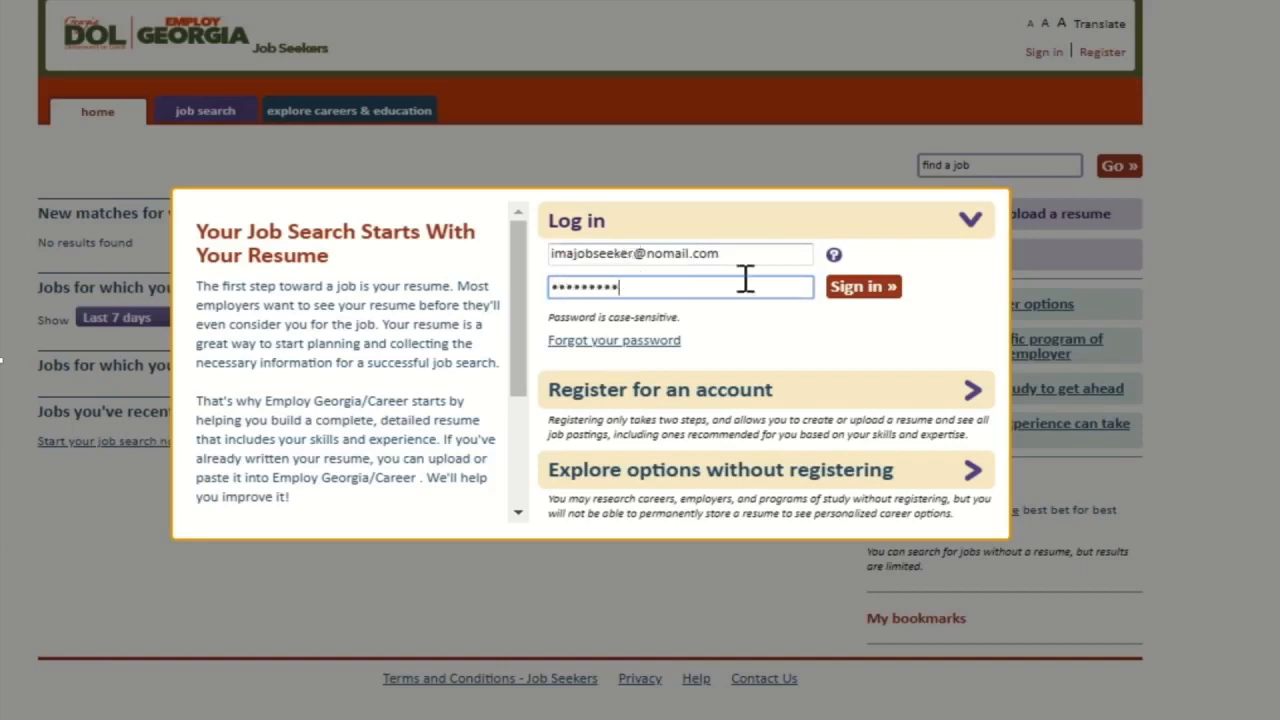
pyautogui.click(866, 290)
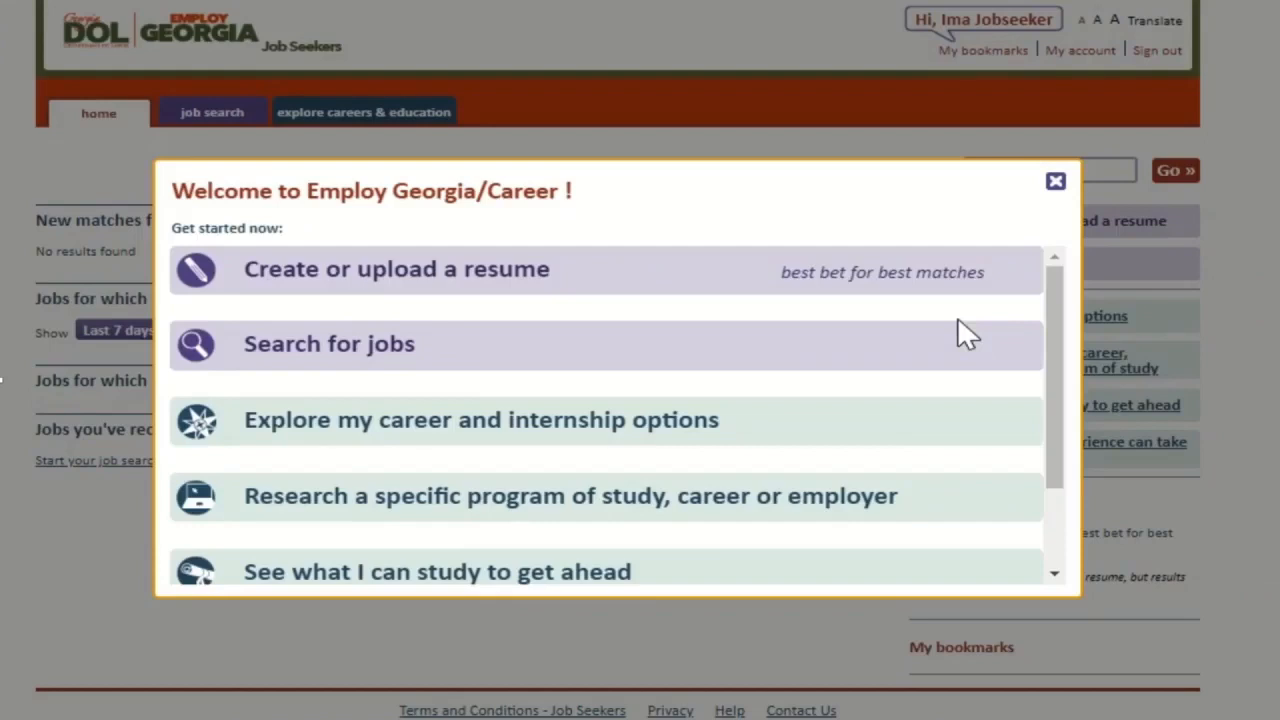
# Step: Choose Create or upload a resume and pick the saved Administrative Assistant resume from Documents
pyautogui.click(336, 283)
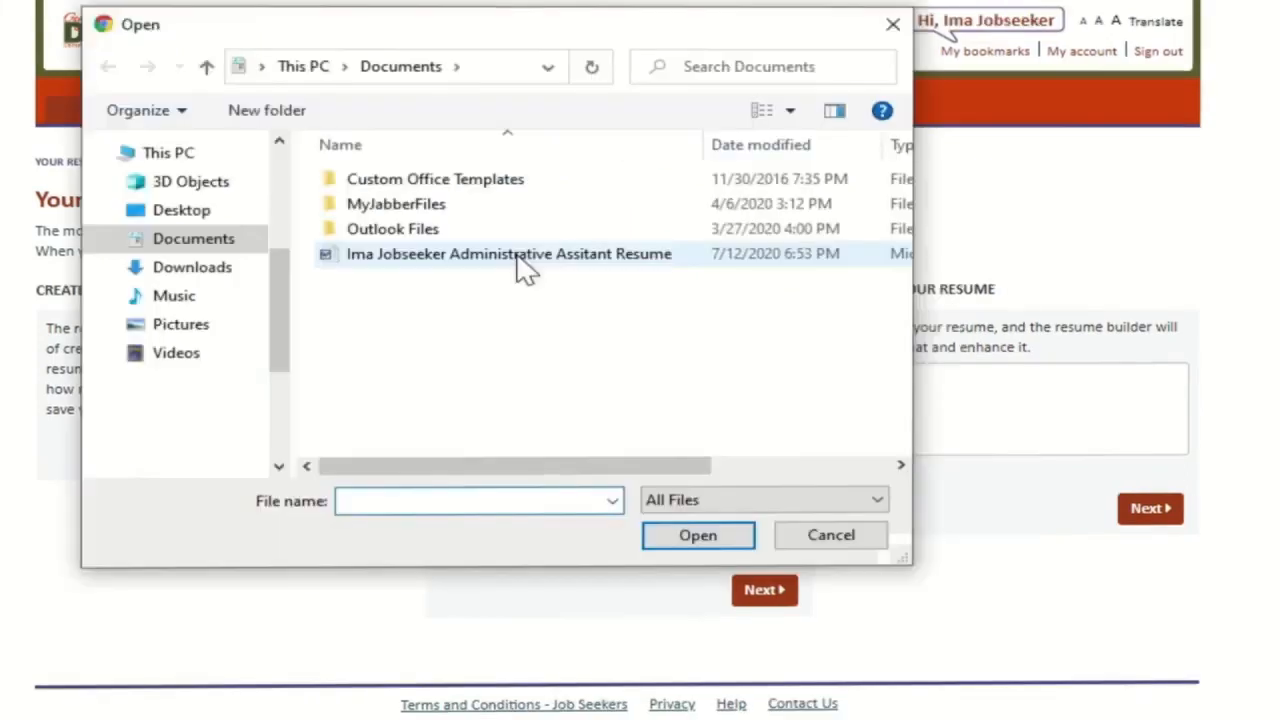
pyautogui.click(527, 256)
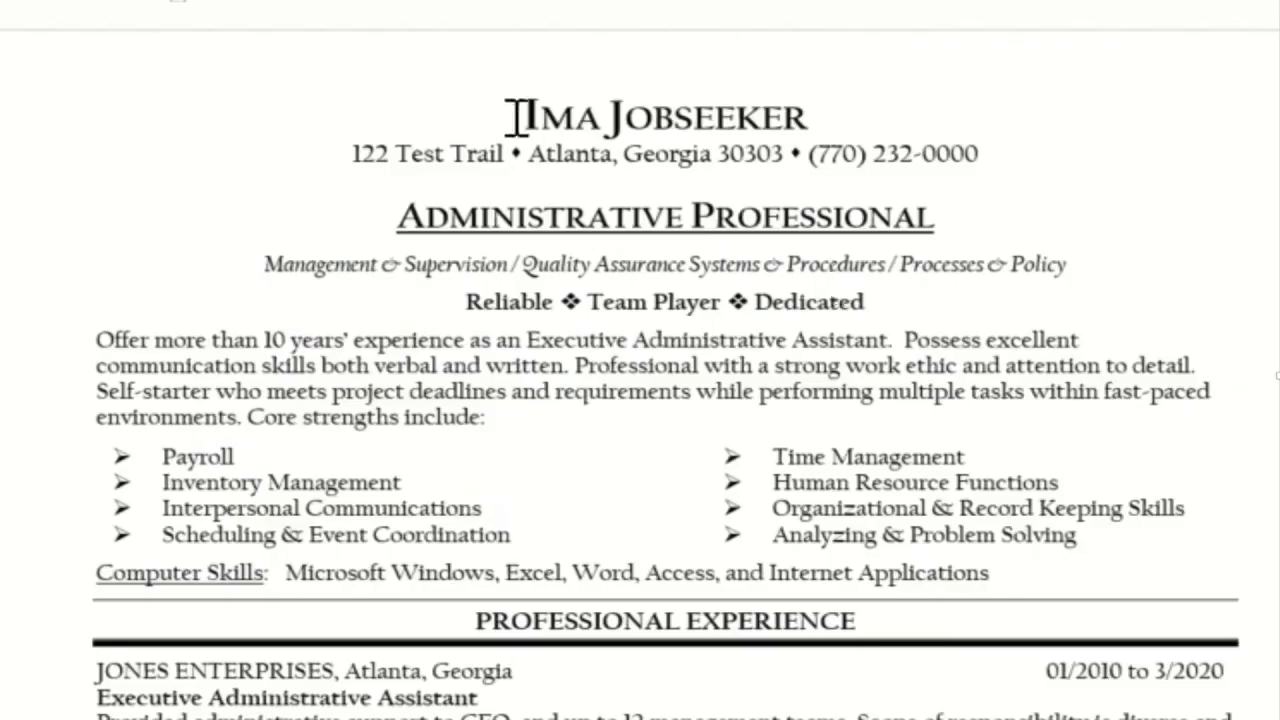
# Step: Select the resume text from the name heading through Education and copy it
pyautogui.moveTo(527, 116); pyautogui.dragTo(1150, 715)
pyautogui.rightClick(764, 582)
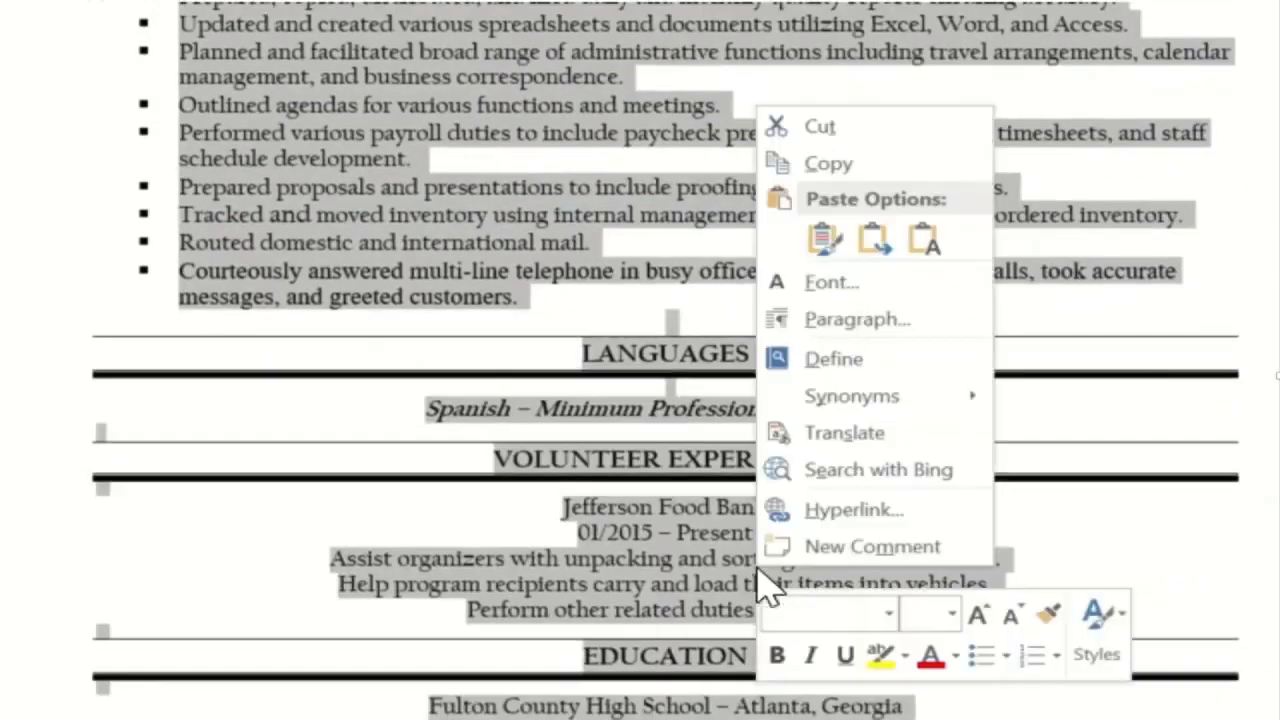
pyautogui.click(822, 165)
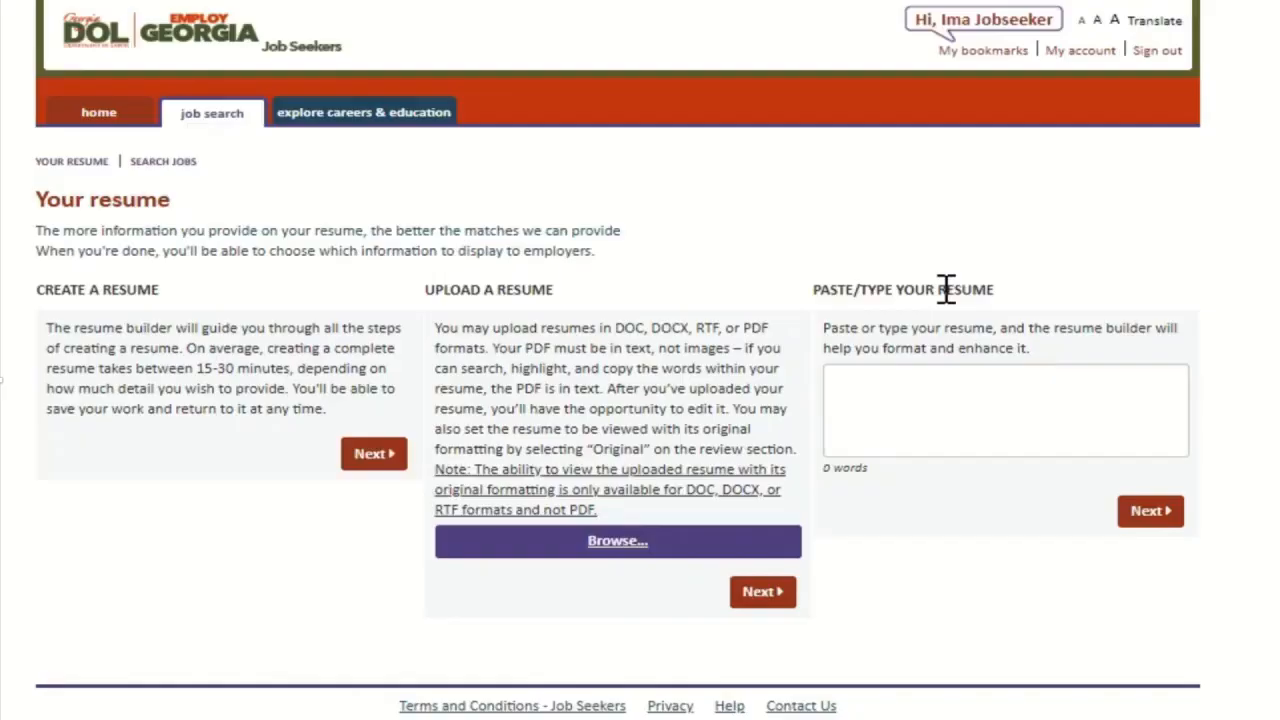
# Step: Paste the copied resume text (285 words) into the Paste/Type Your Resume box and submit it with Next
pyautogui.click(900, 375)
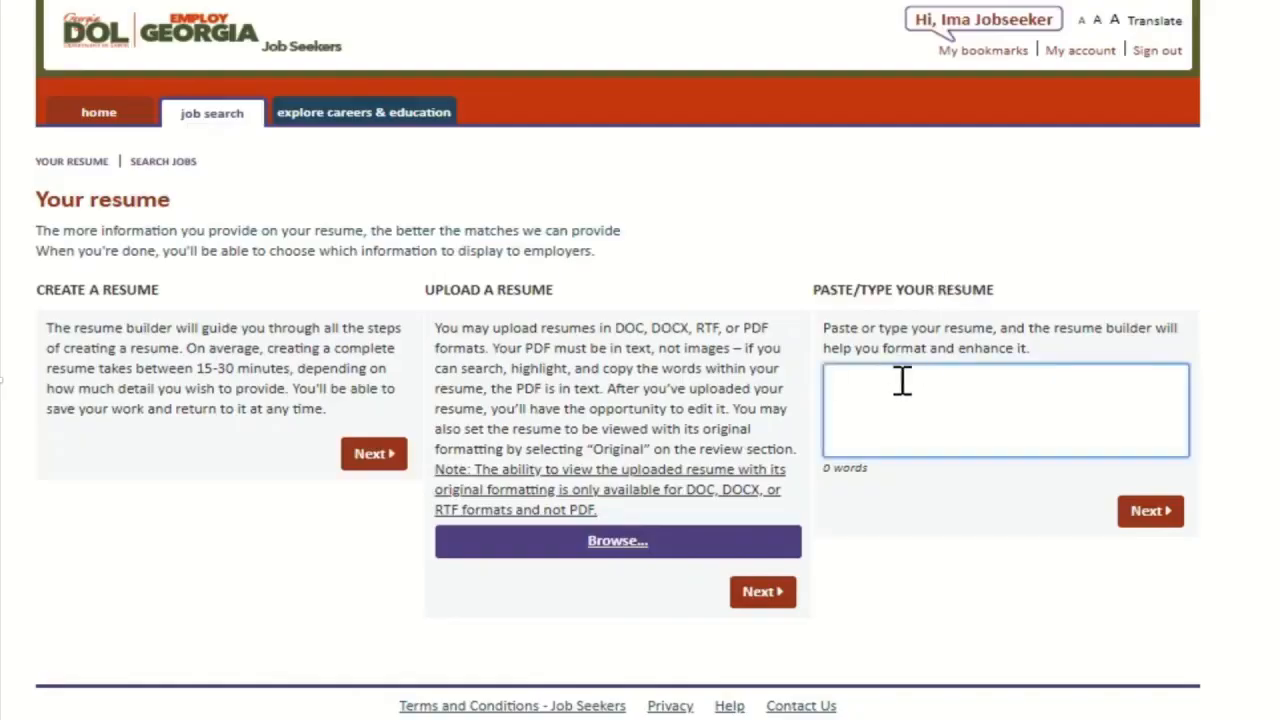
pyautogui.rightClick(903, 378)
pyautogui.click(962, 567)
pyautogui.scroll(10, 894, 406)
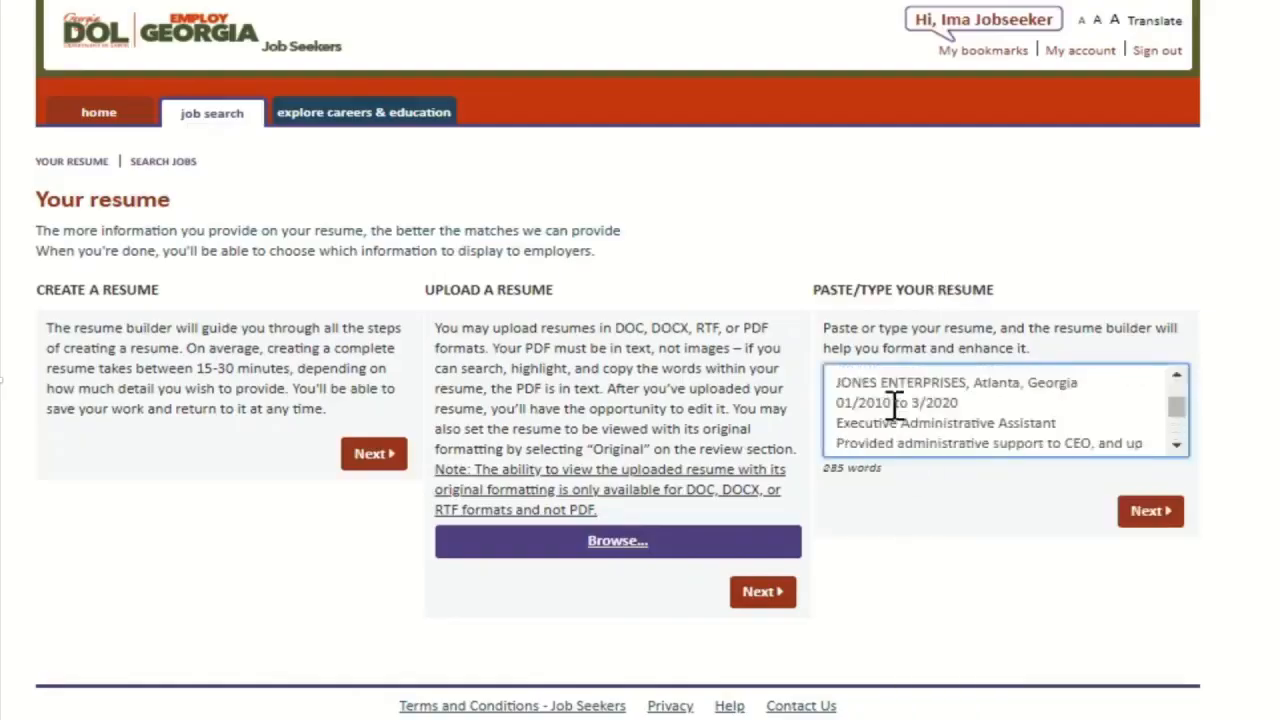
pyautogui.scroll(5, 894, 406)
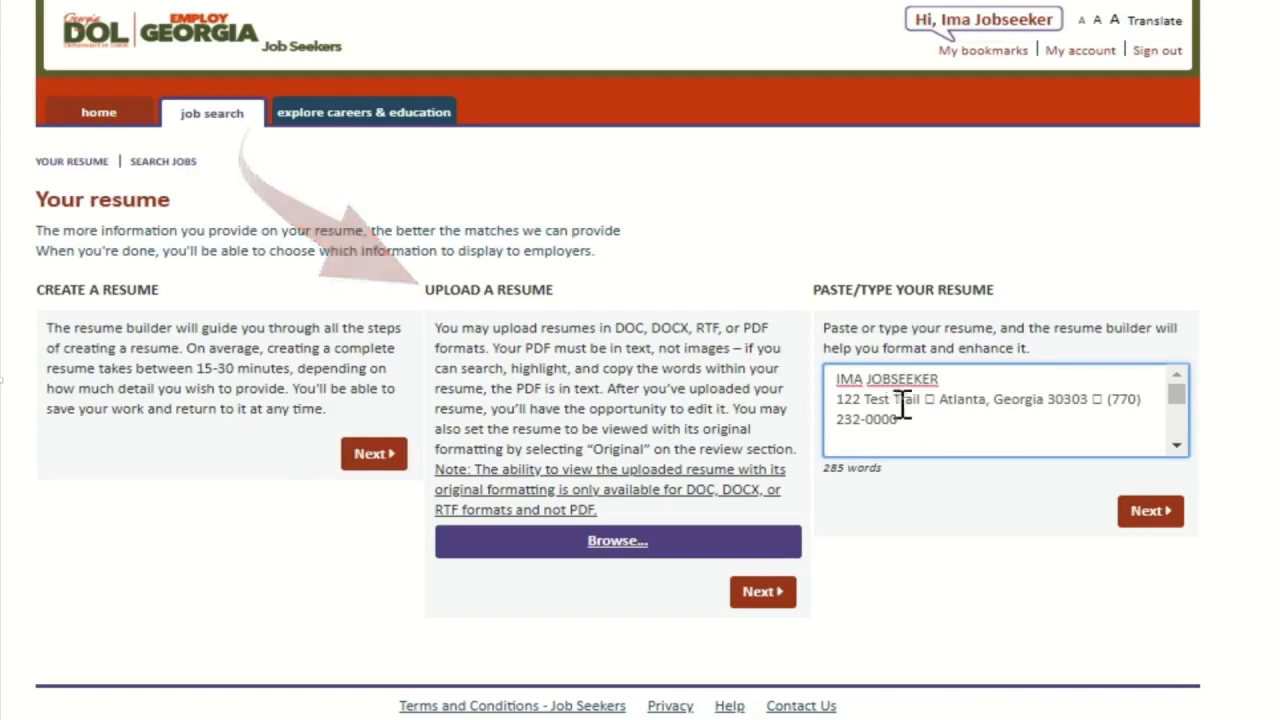
pyautogui.click(1163, 518)
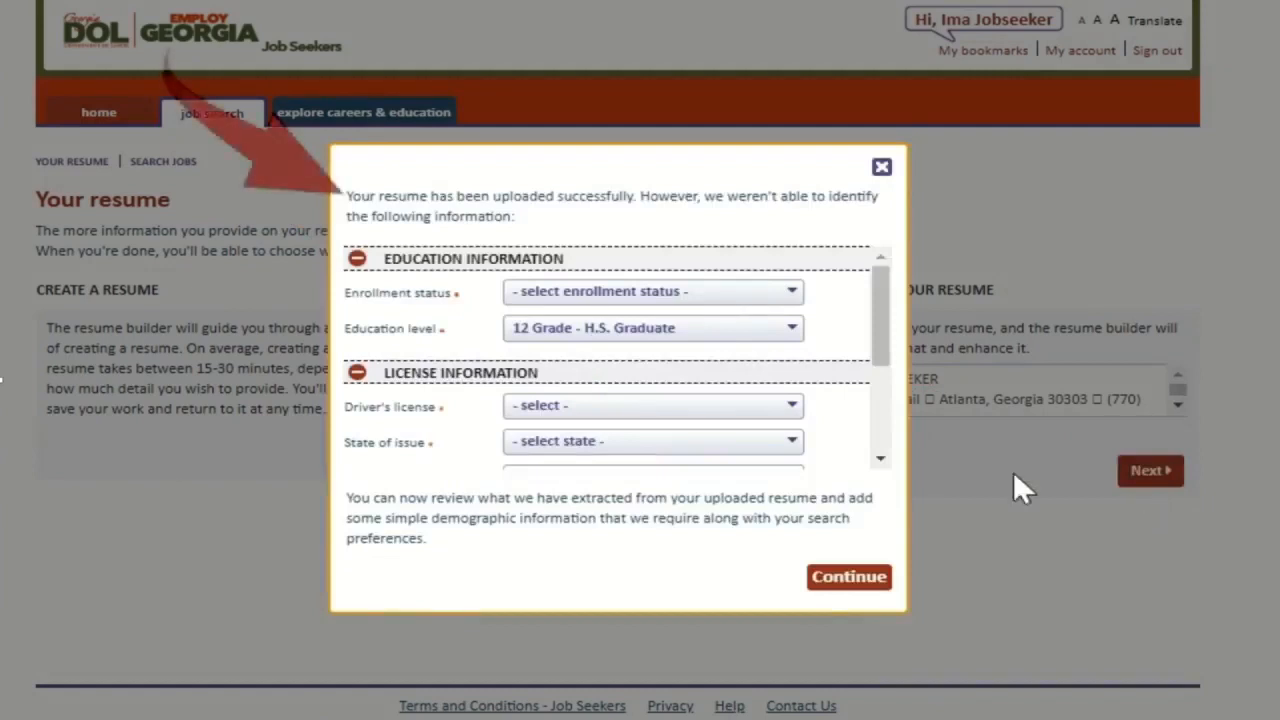
# Step: Fill in enrollment as Not attending school, H.S. Graduate and driver's license Yes, issued in Georgia, then continue
pyautogui.click(673, 288)
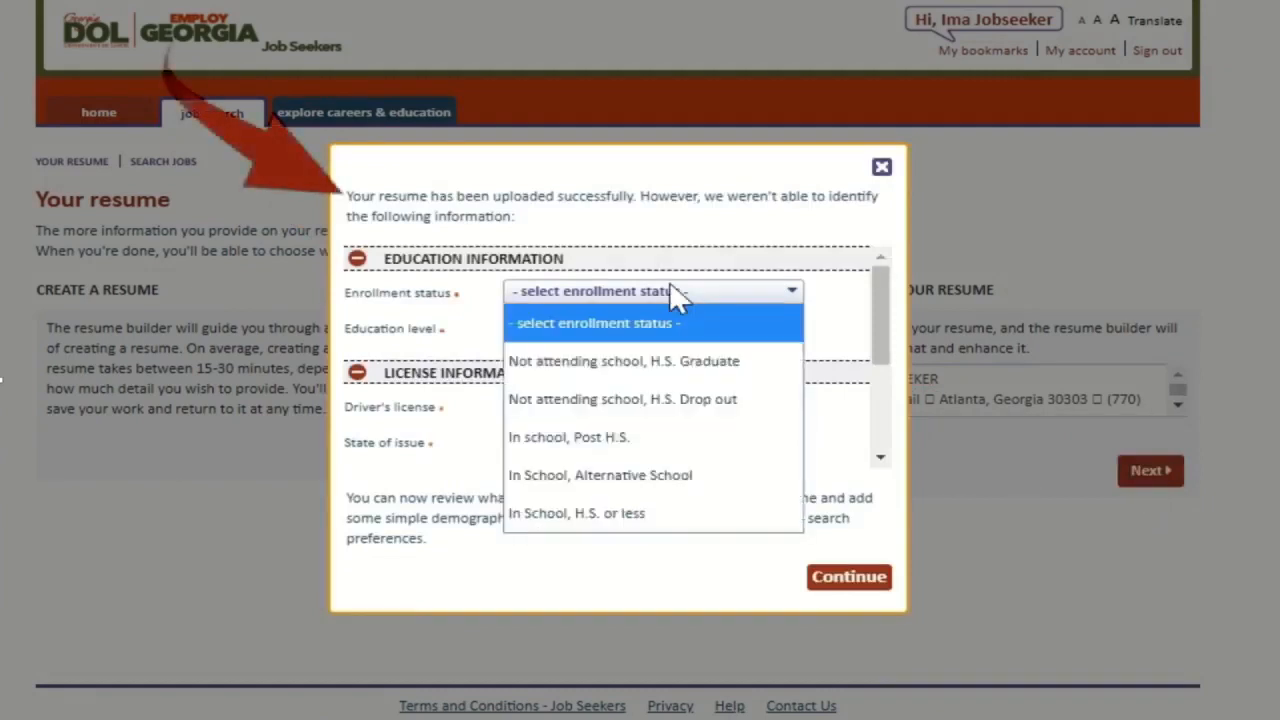
pyautogui.click(707, 362)
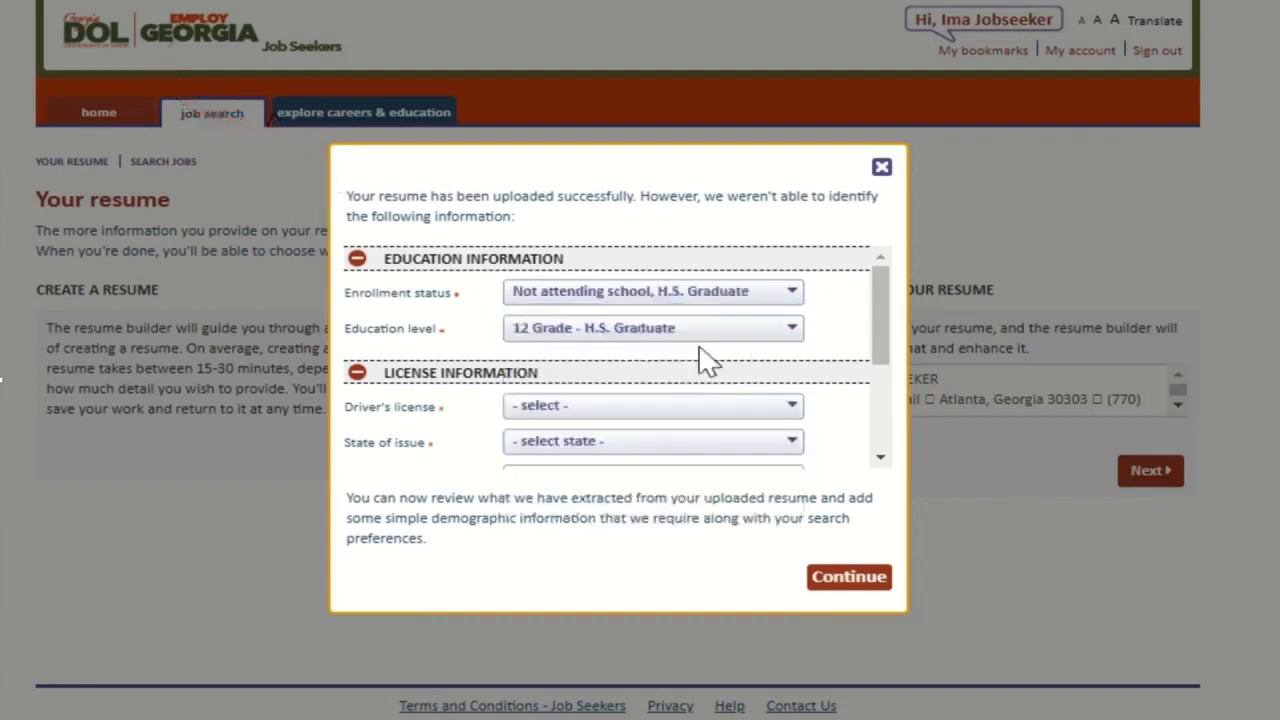
pyautogui.click(623, 412)
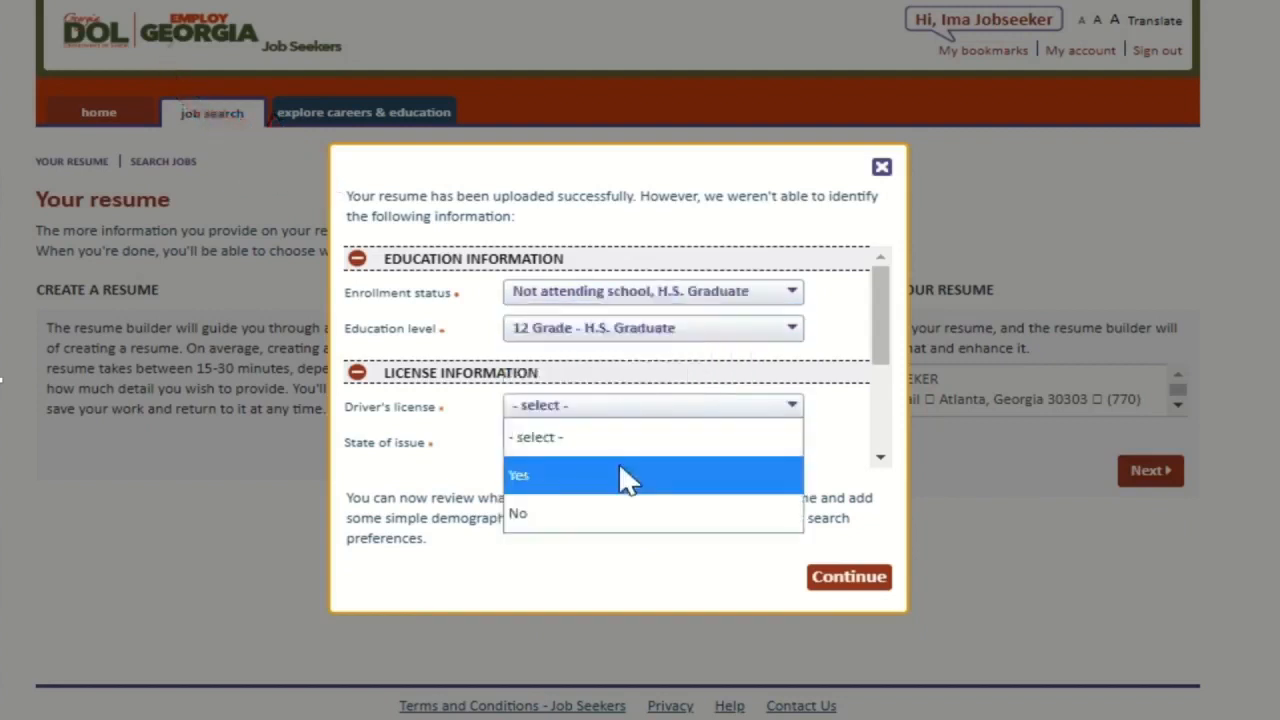
pyautogui.click(623, 474)
pyautogui.click(623, 446)
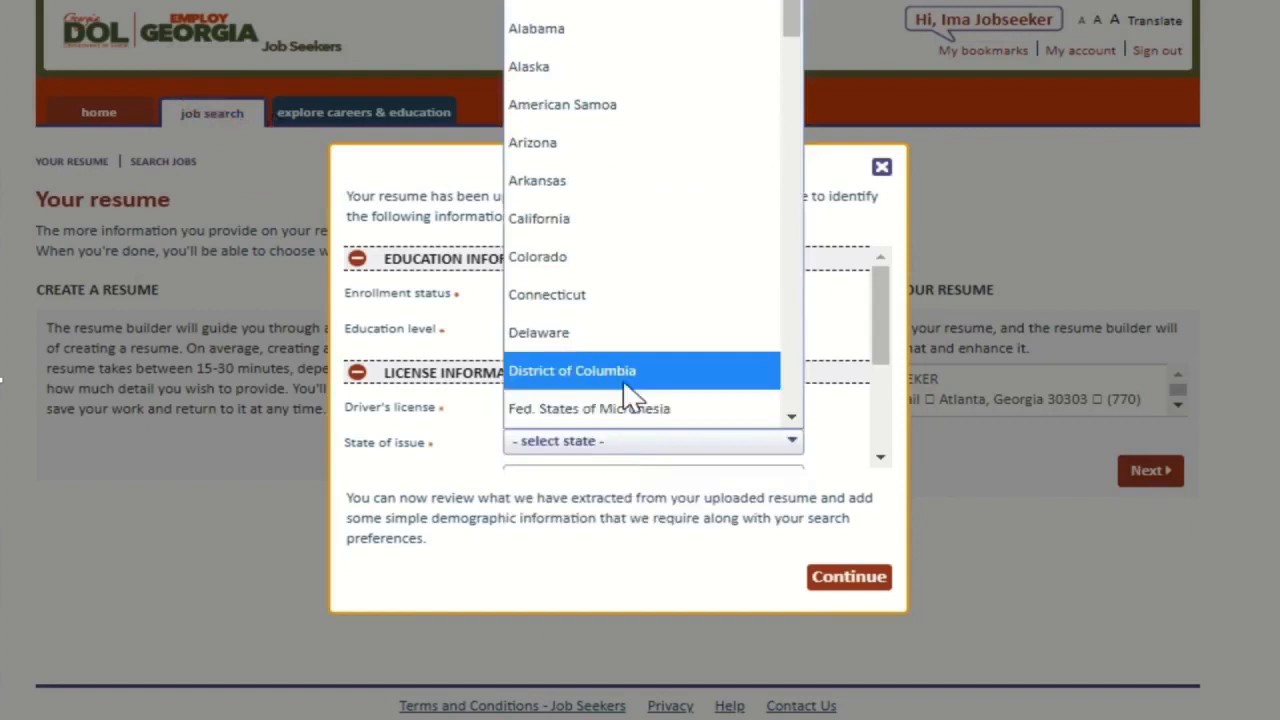
pyautogui.scroll(-2, 627, 395)
pyautogui.click(588, 262)
pyautogui.scroll(-3, 700, 383)
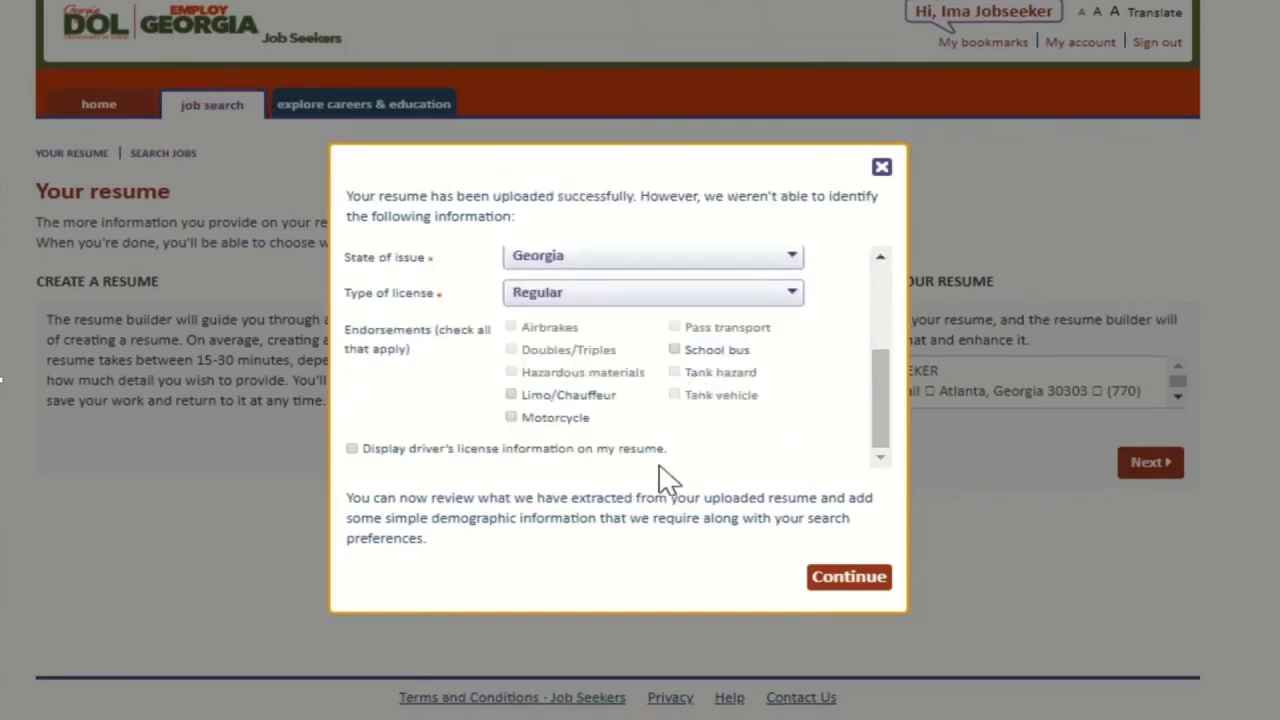
pyautogui.click(849, 578)
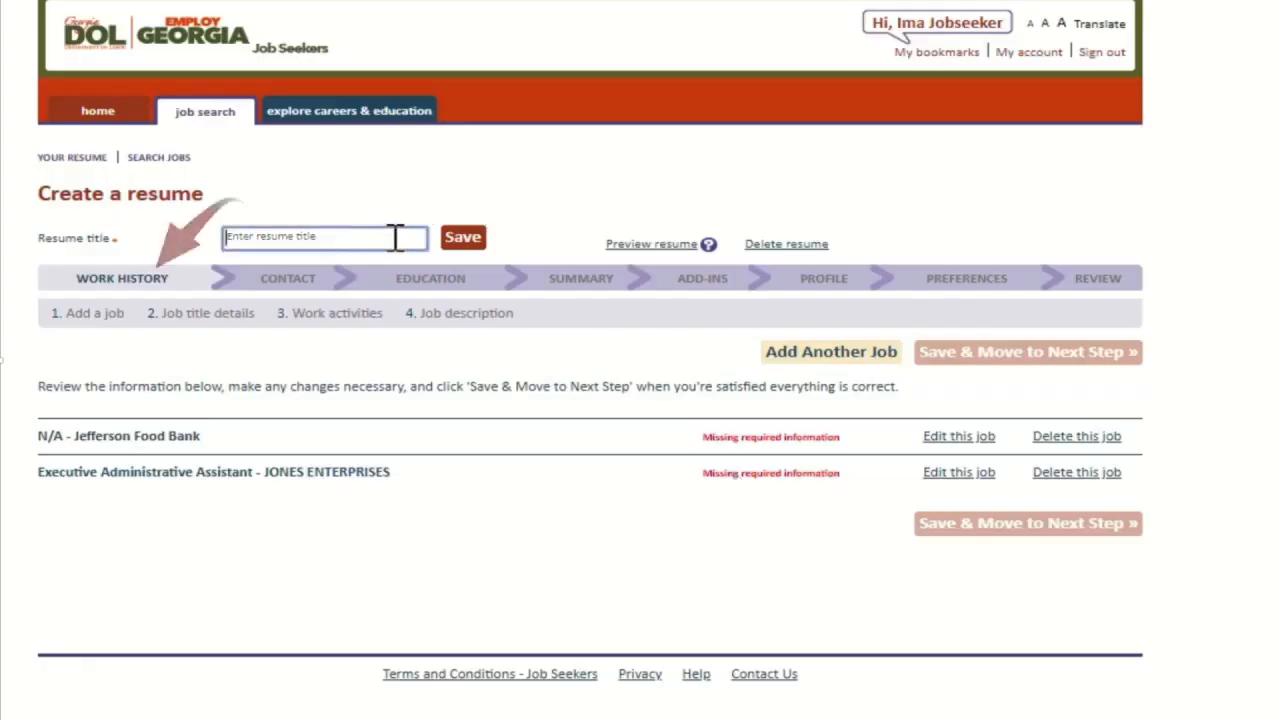
# Step: Save the resume title 'Administrative Assistant' and delete the N/A - Jefferson Food Bank job
pyautogui.click(397, 237)
pyautogui.write('Adm')
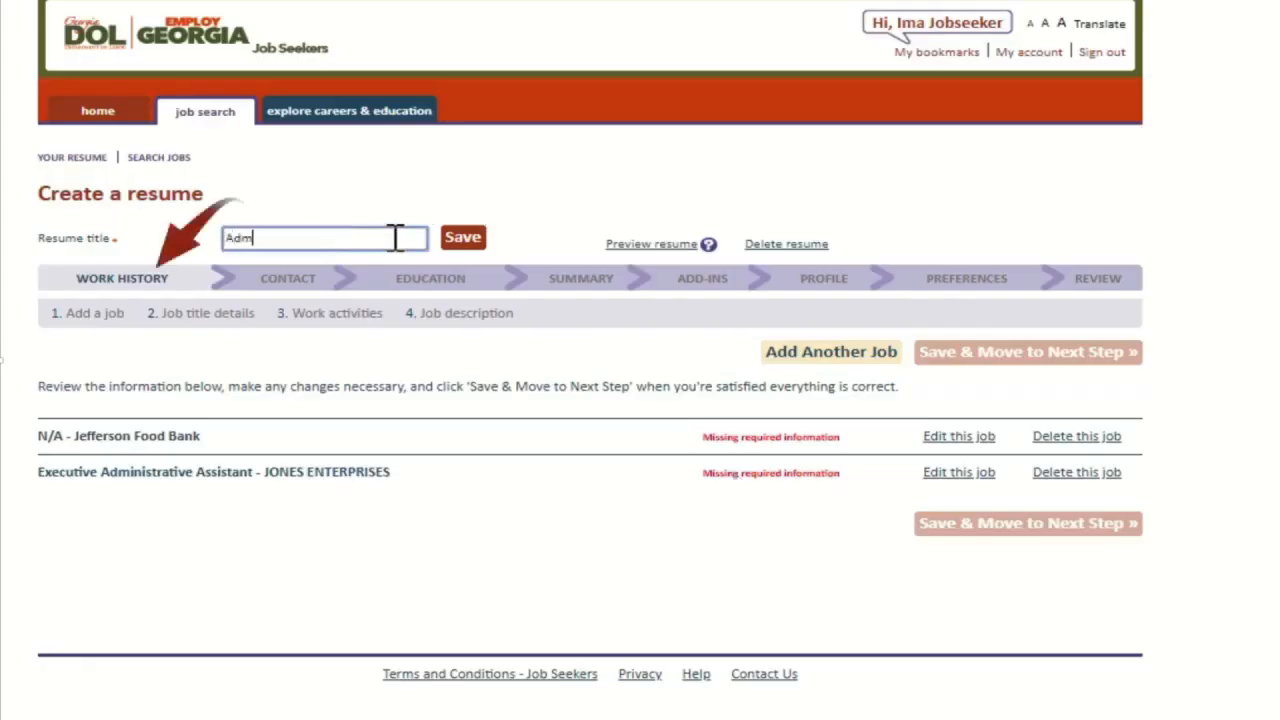
pyautogui.write('inistrative Assi')
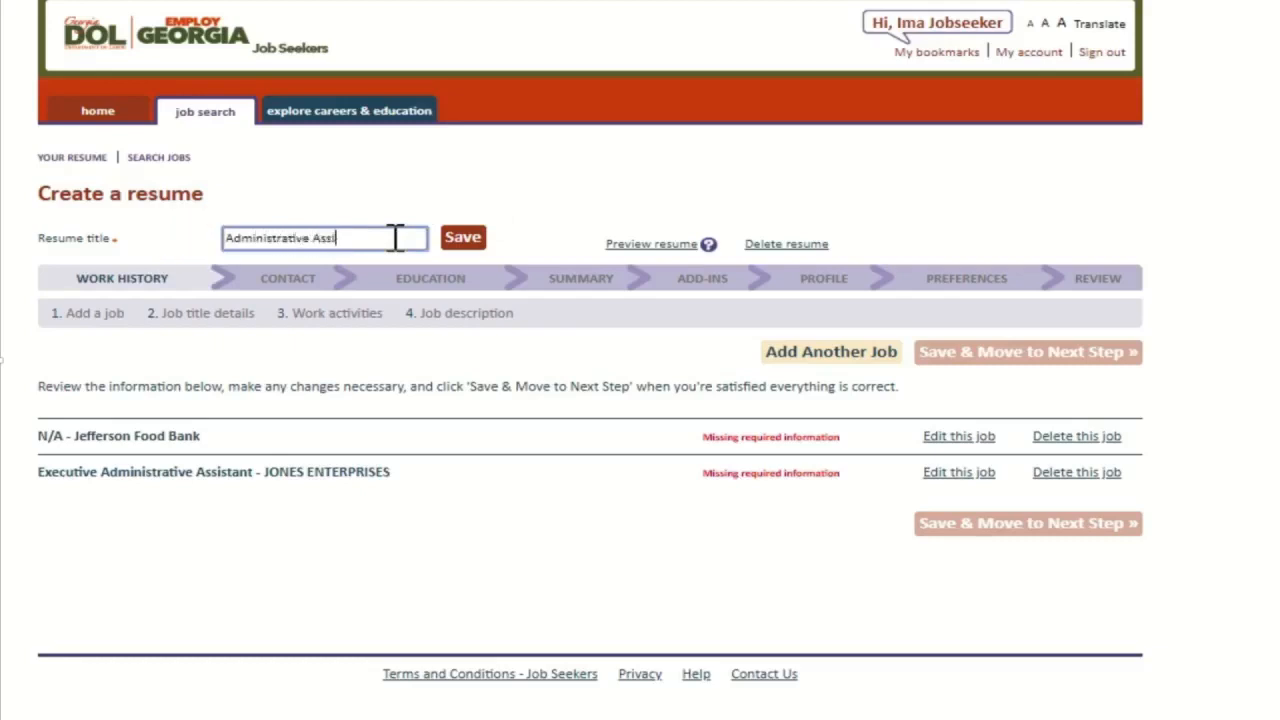
pyautogui.write('stant')
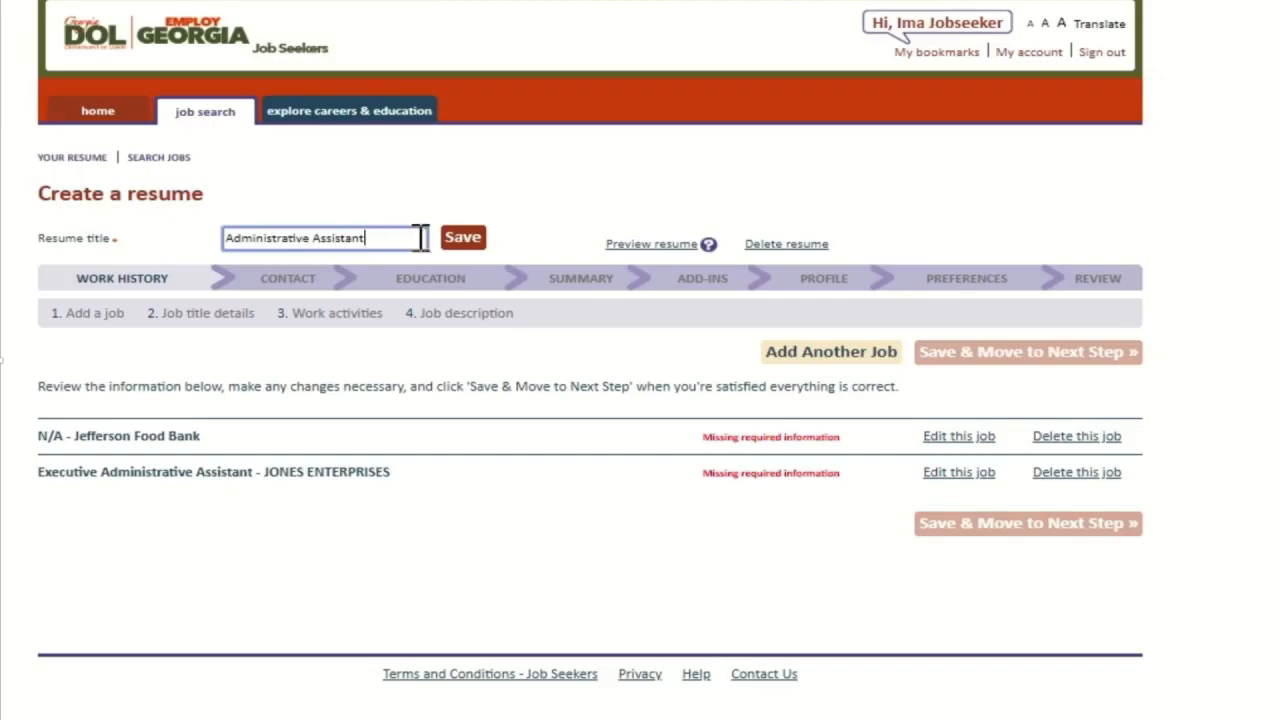
pyautogui.click(460, 240)
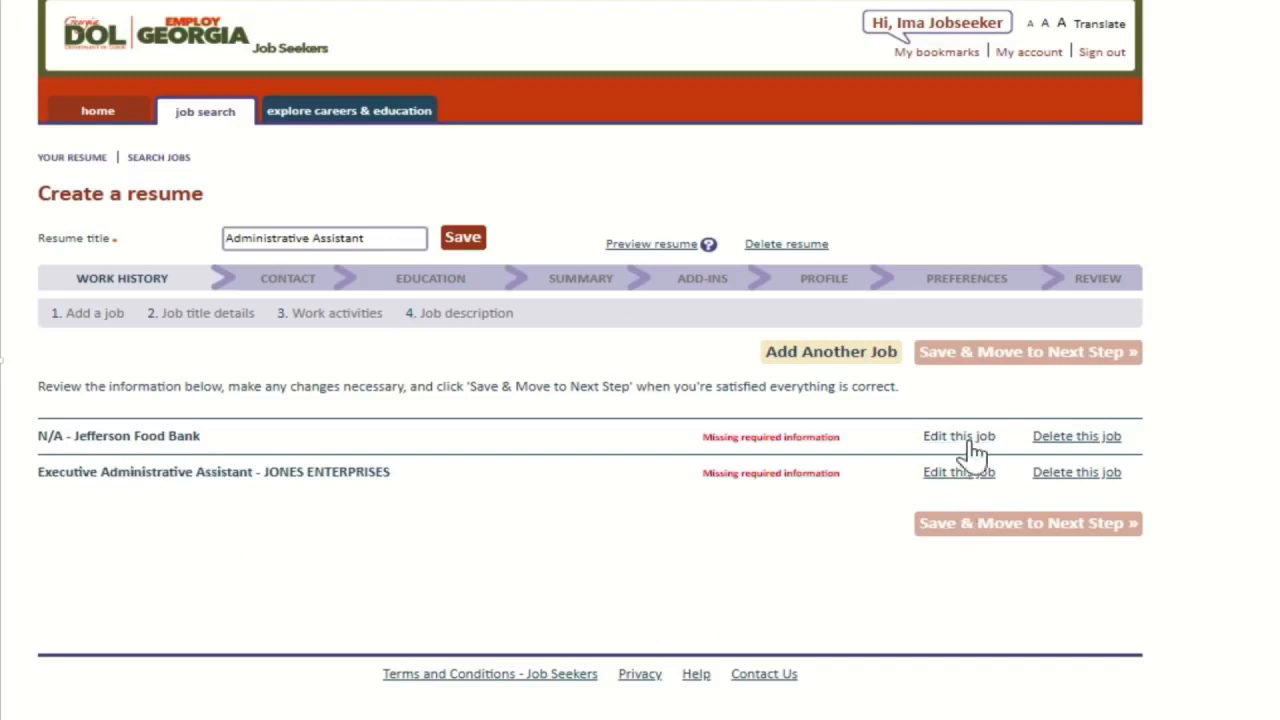
pyautogui.click(1070, 437)
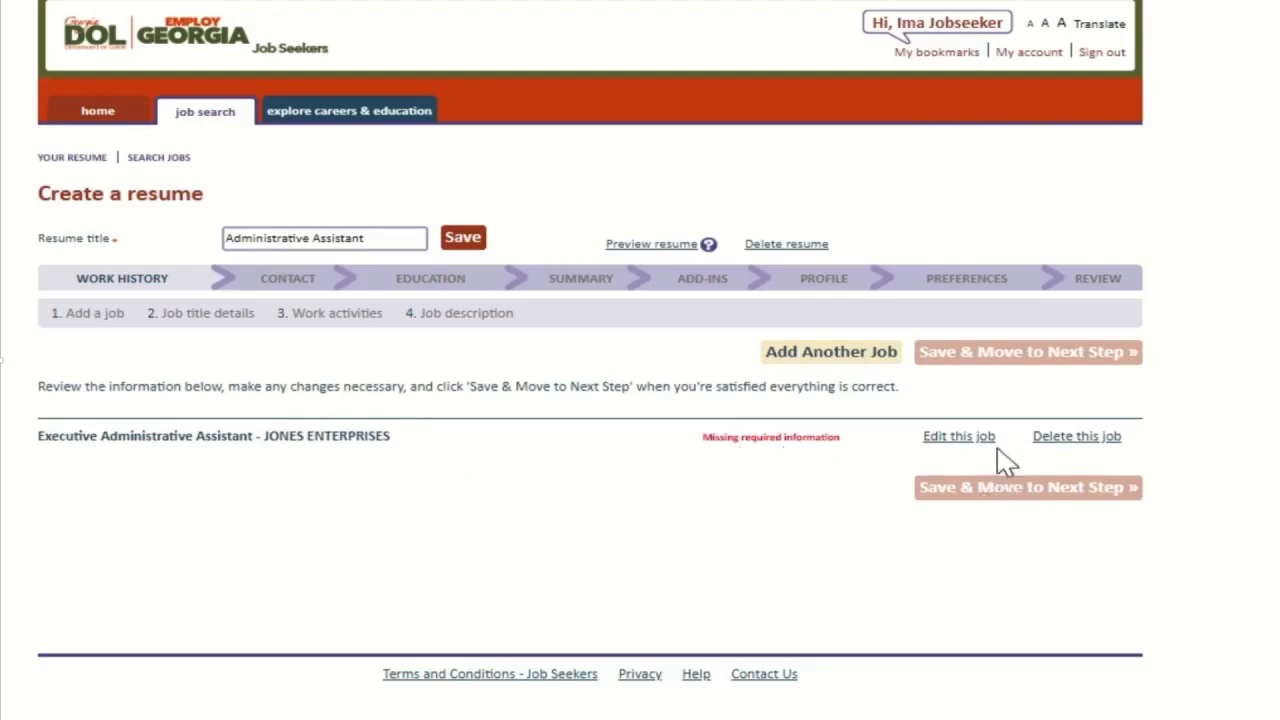
# Step: Open the JONES ENTERPRISES job and correct the year digits of its start and end dates
pyautogui.click(952, 440)
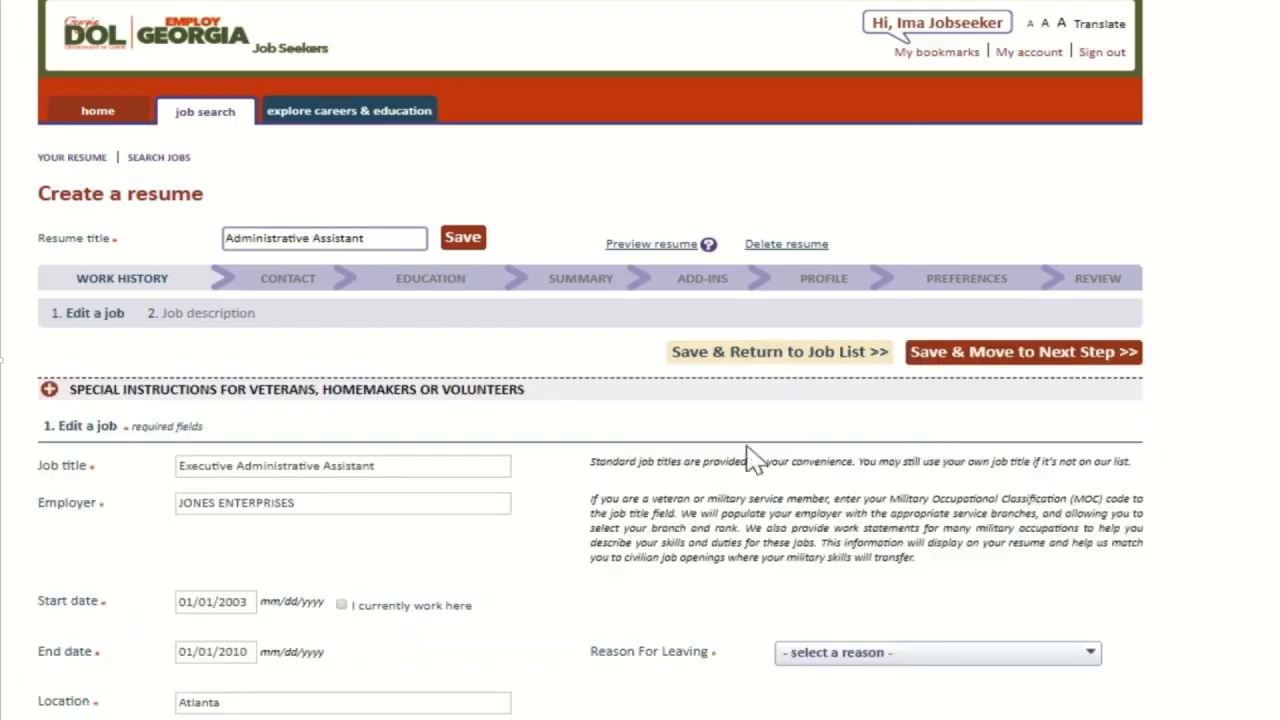
pyautogui.scroll(-3, 580, 491)
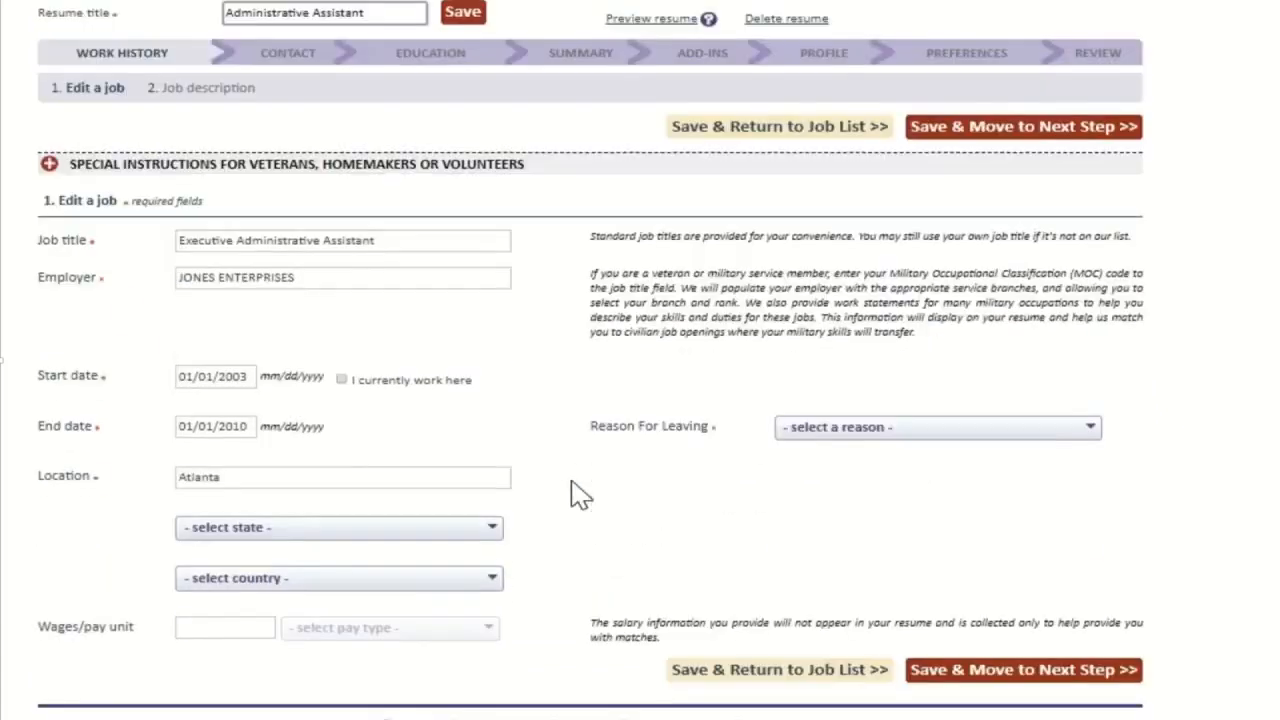
pyautogui.click(238, 378)
pyautogui.moveTo(234, 378); pyautogui.dragTo(250, 378)
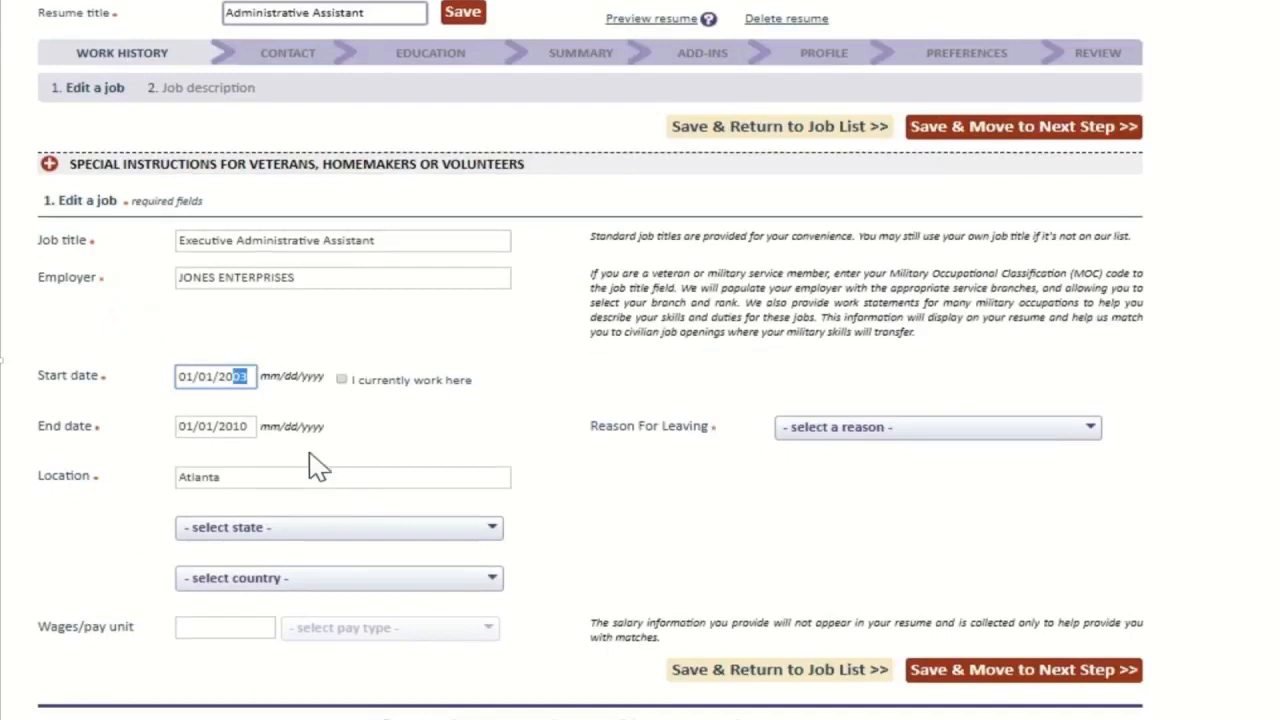
pyautogui.write('10')
pyautogui.doubleClick(192, 431)
pyautogui.write('03')
pyautogui.press('BackSpace')
pyautogui.write('3')
pyautogui.press('BackSpace')
pyautogui.write('20')
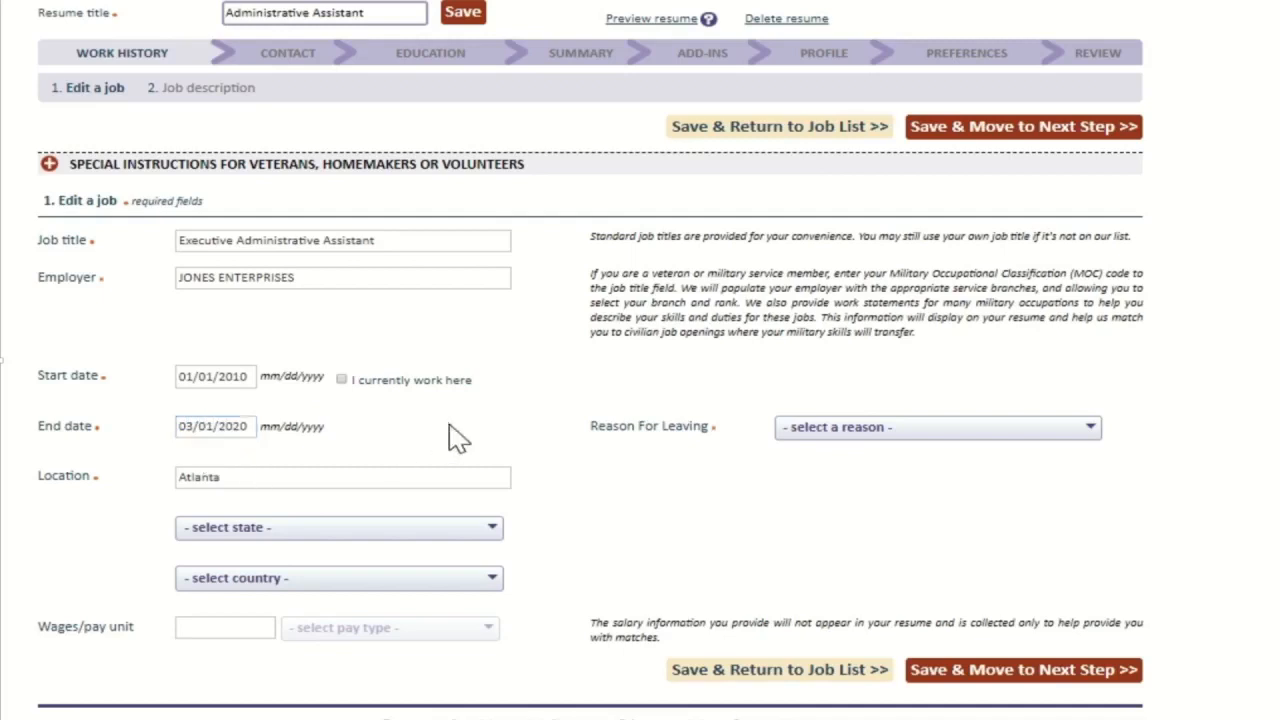
# Step: Set the job state to Georgia, reason Laid off; lack of work, and wages 30,000 Yearly, then save
pyautogui.scroll(-1, 466, 447)
pyautogui.click(417, 472)
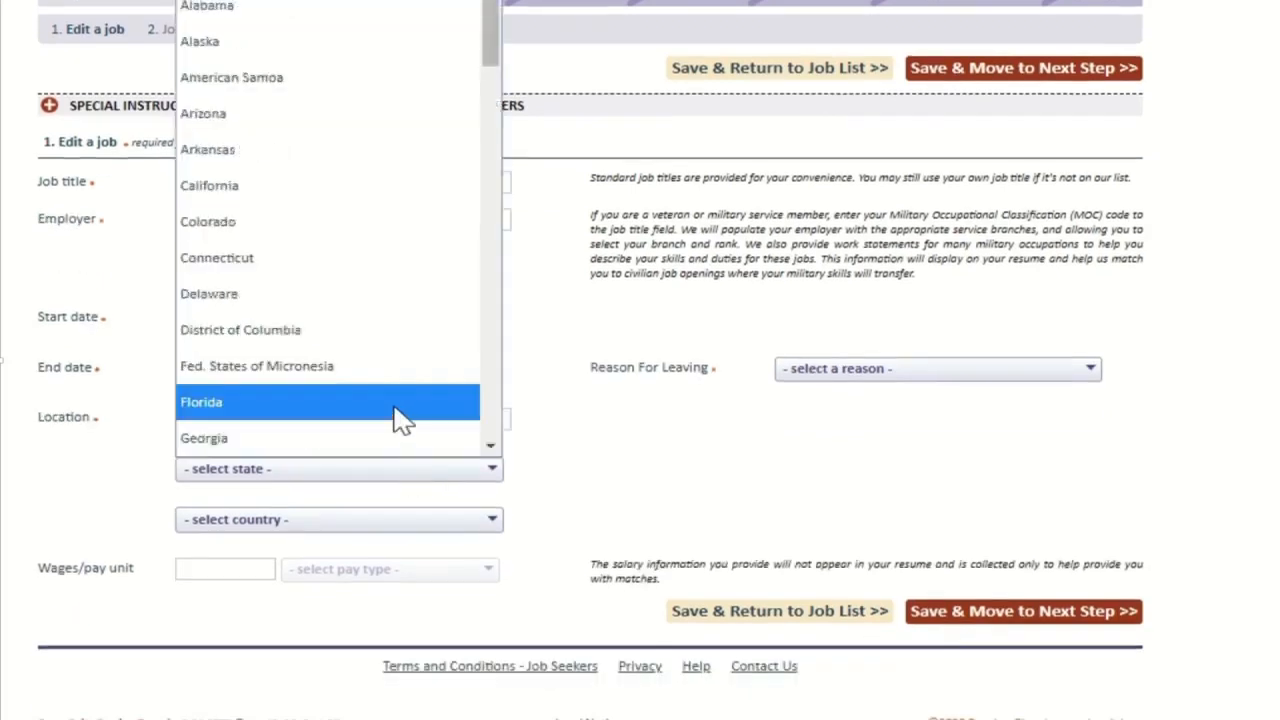
pyautogui.click(381, 446)
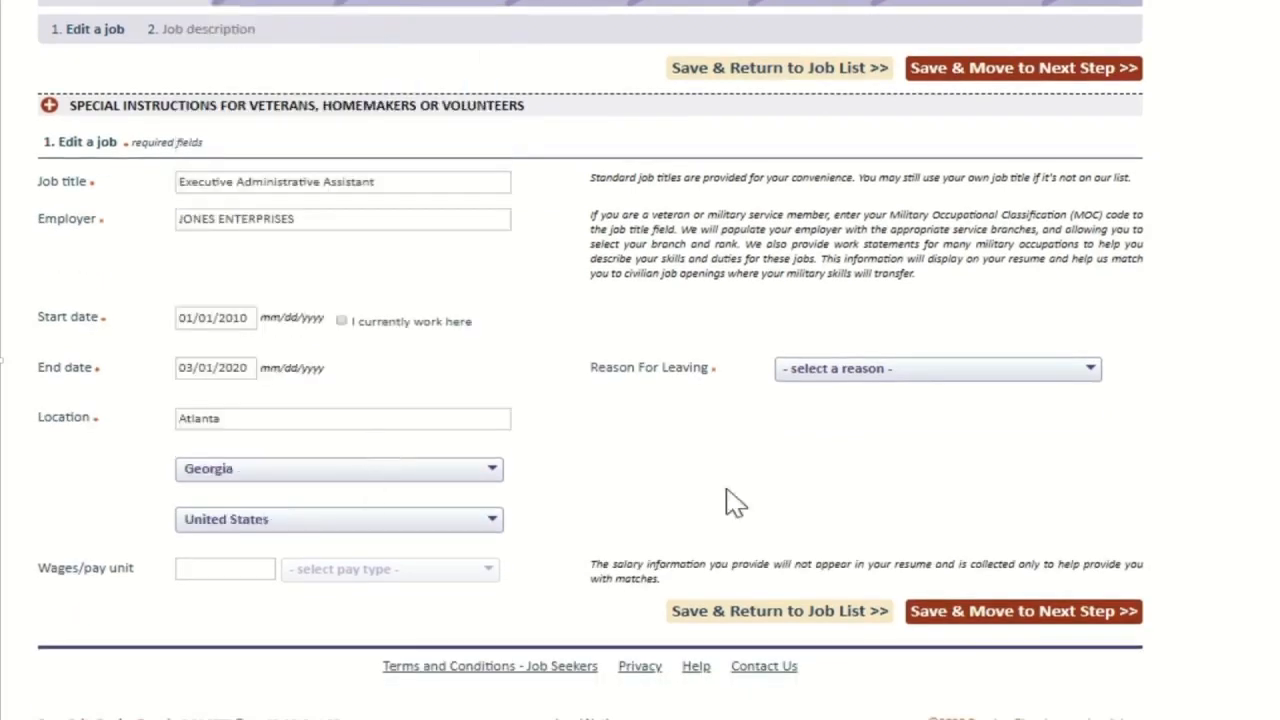
pyautogui.click(914, 369)
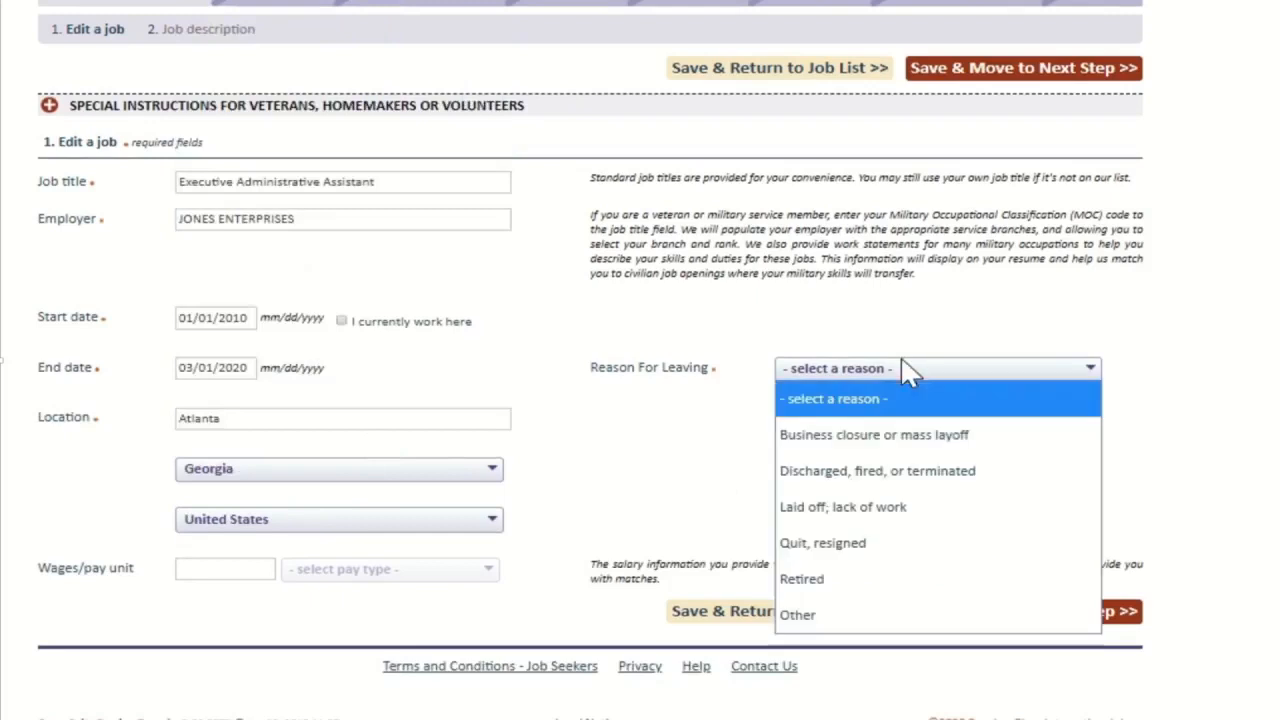
pyautogui.click(888, 515)
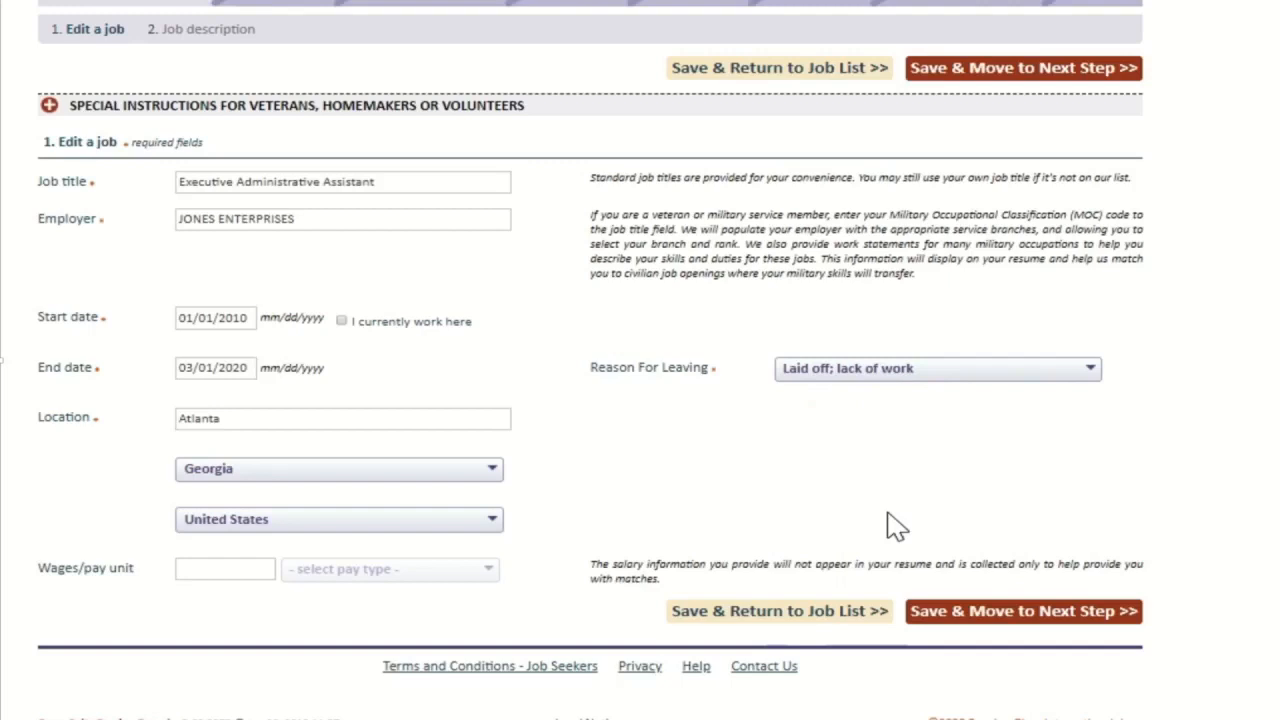
pyautogui.click(226, 570)
pyautogui.write('30,000')
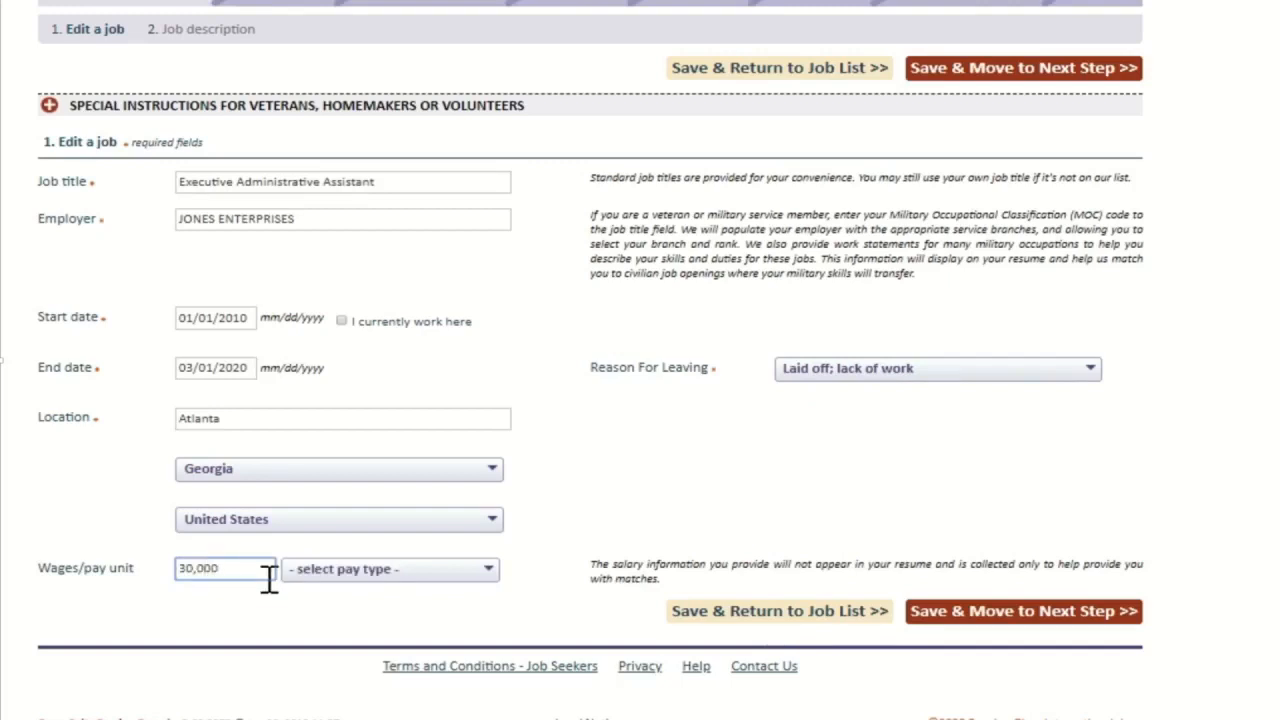
pyautogui.click(364, 572)
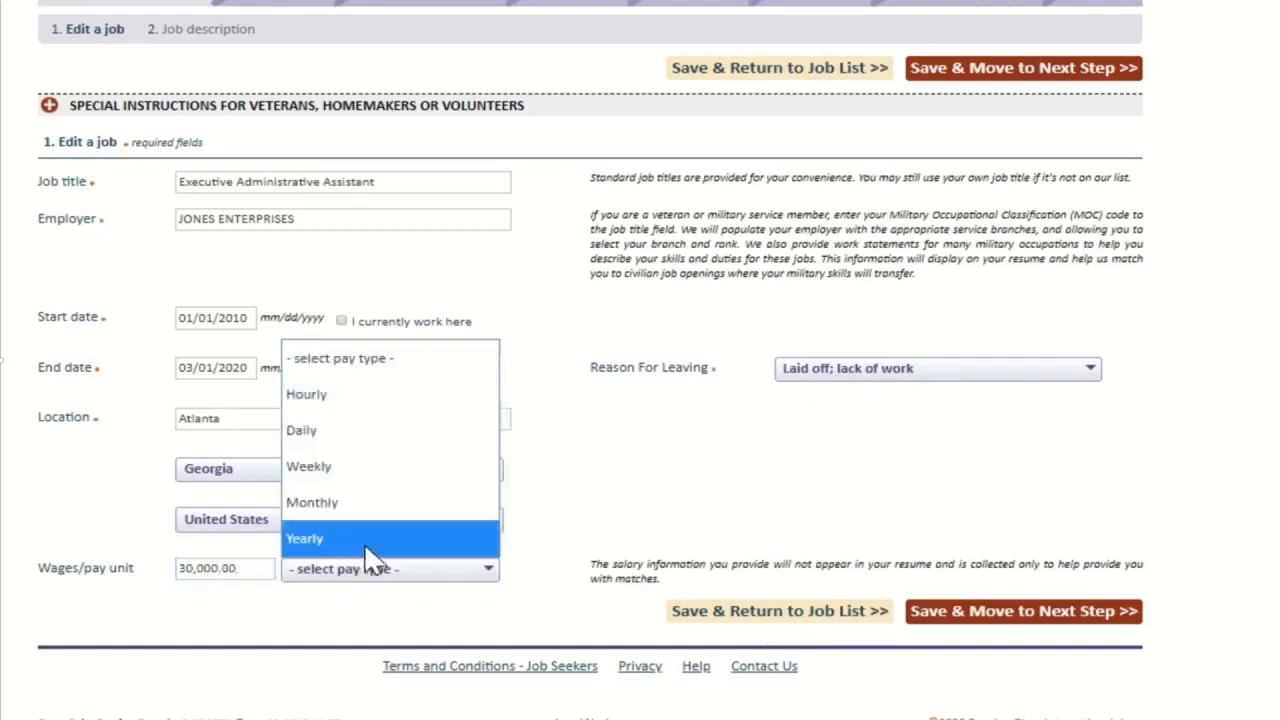
pyautogui.click(364, 540)
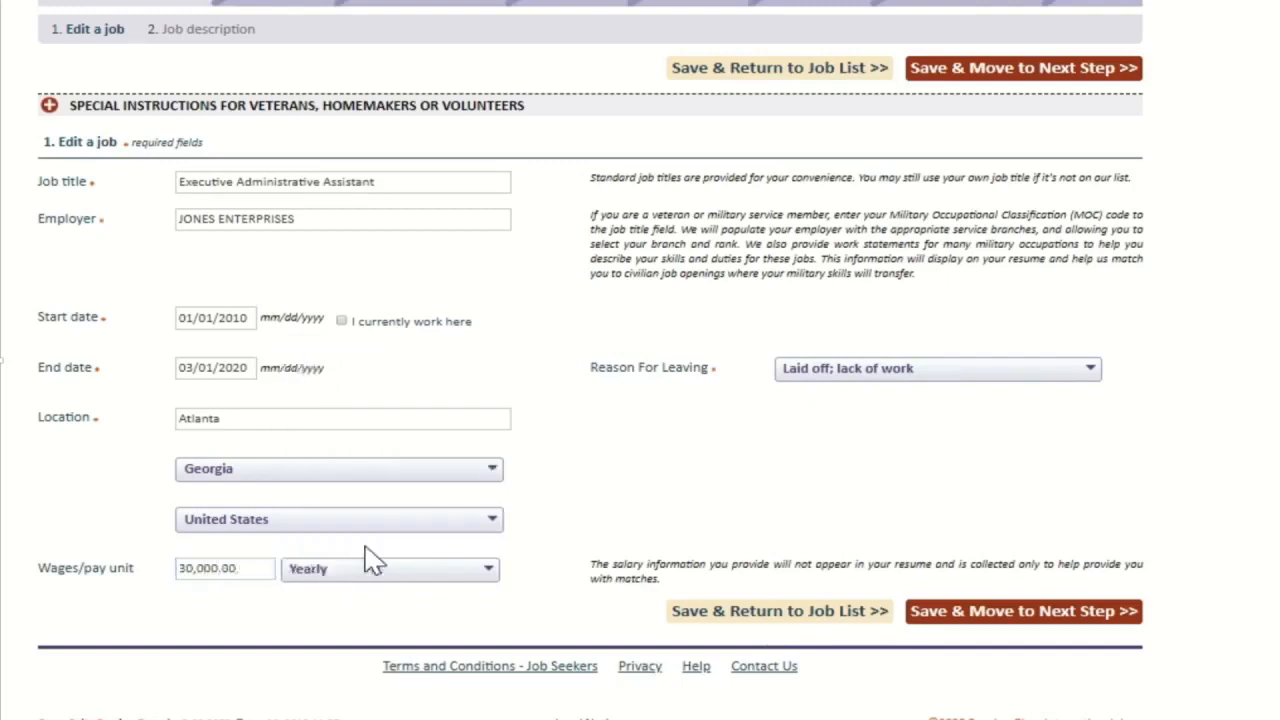
pyautogui.click(1058, 624)
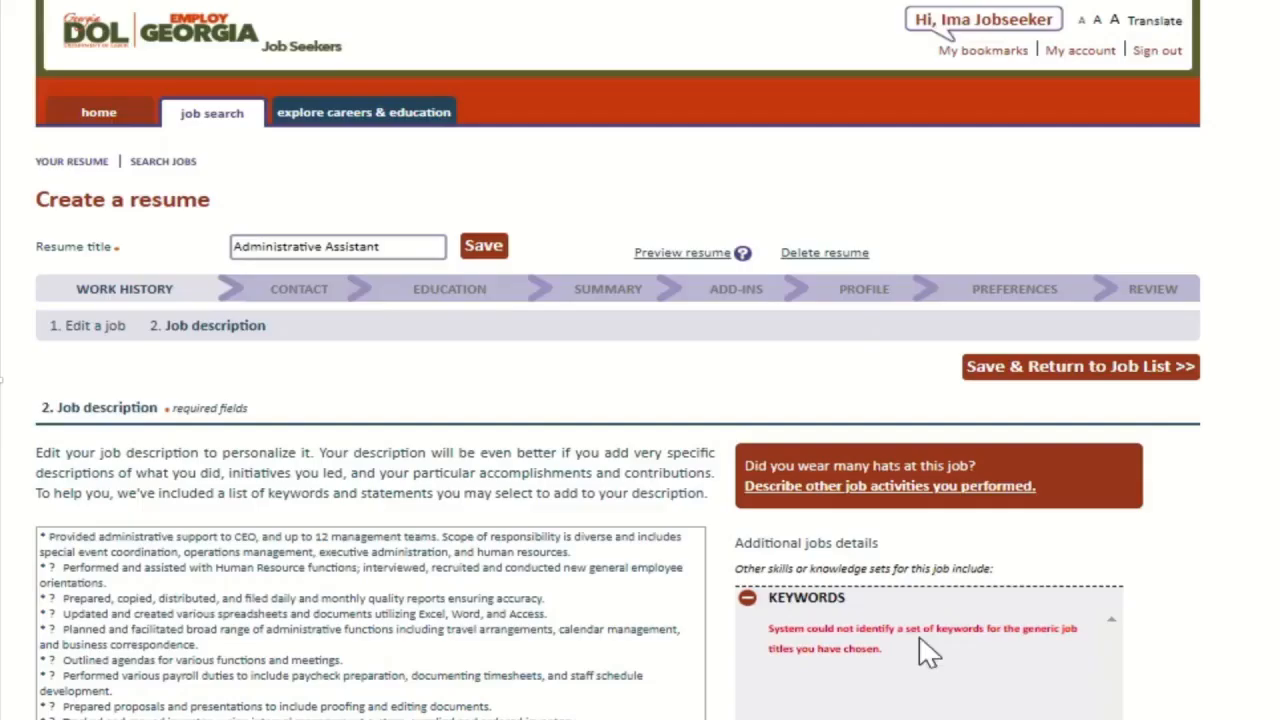
# Step: Delete the LANGUAGES and Spanish lines from the end of the job description
pyautogui.scroll(-3, 363, 615)
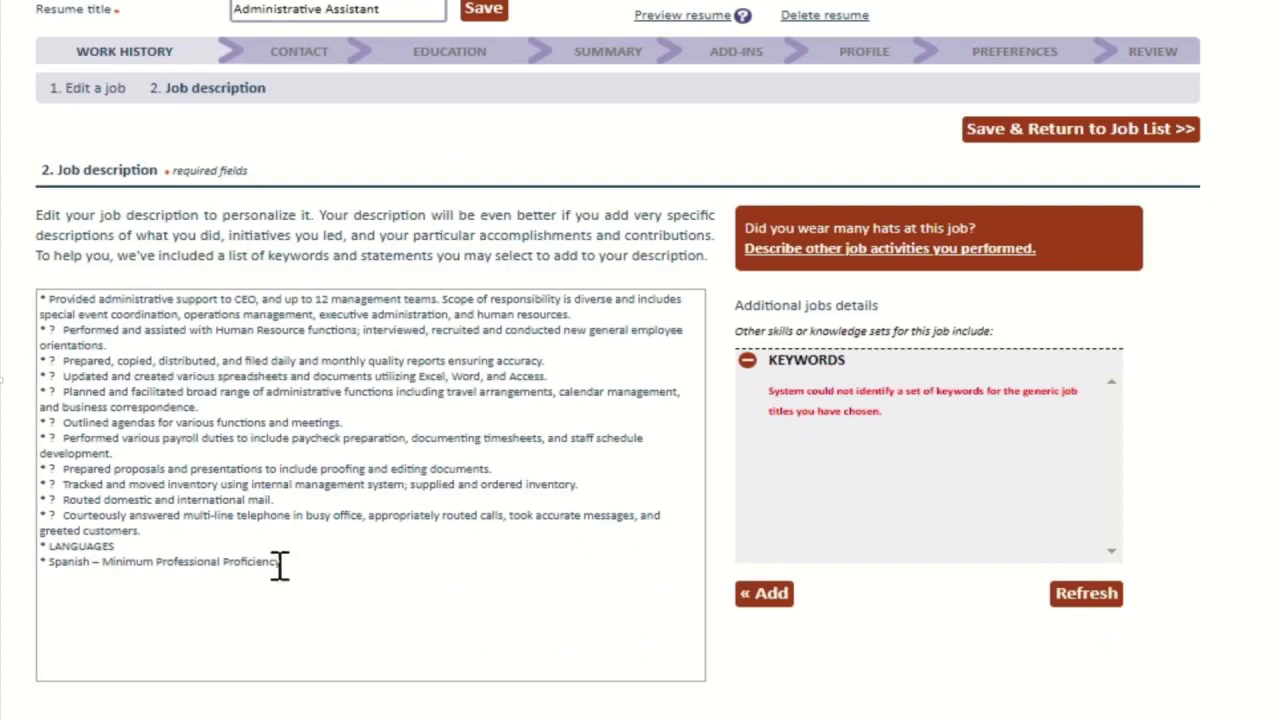
pyautogui.click(41, 546)
pyautogui.moveTo(41, 546); pyautogui.dragTo(331, 591)
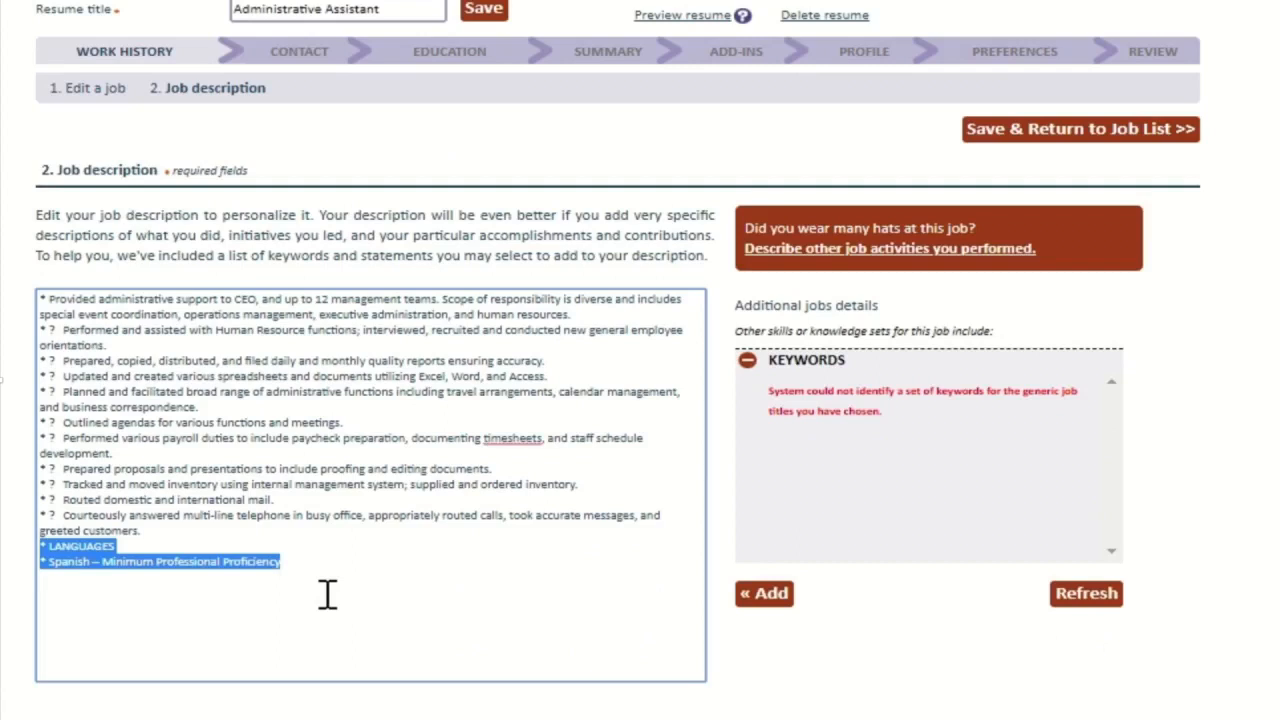
pyautogui.press('BackSpace')
# Step: Remove the stray question marks after each bullet line, then save and return to the job list
pyautogui.click(56, 330)
pyautogui.press('BackSpace')
pyautogui.press('Delete')
pyautogui.press('Down')
pyautogui.press('Delete')
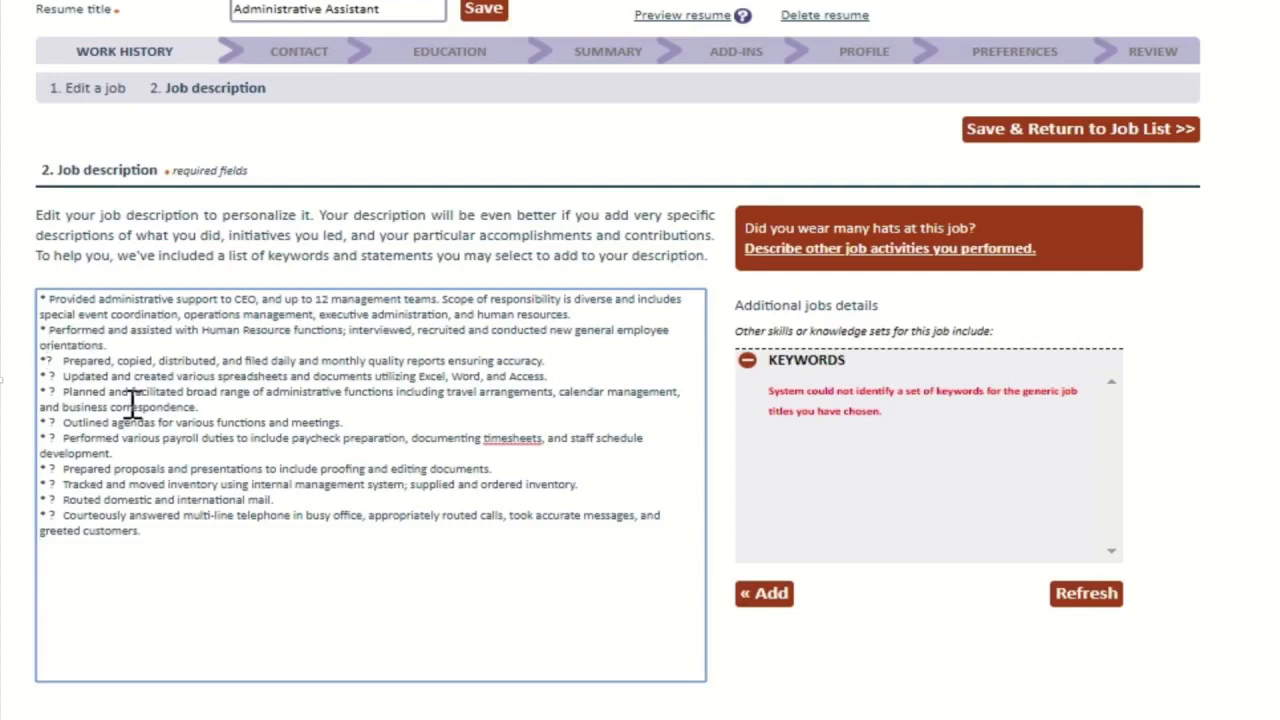
pyautogui.press('Delete')
pyautogui.press('Delete')
pyautogui.press('Down')
pyautogui.press('Delete')
pyautogui.press('Delete')
pyautogui.press('Down')
pyautogui.press('Delete')
pyautogui.press('Delete')
pyautogui.press('Down')
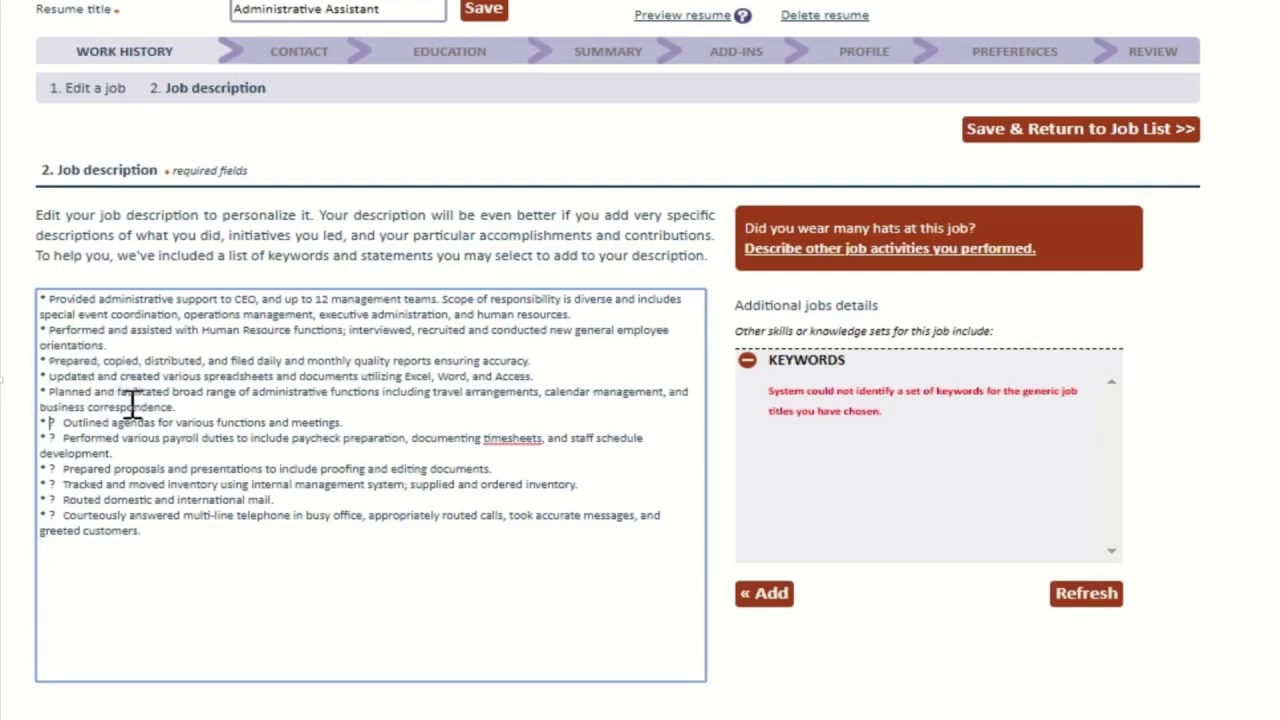
pyautogui.press('Delete')
pyautogui.press('Delete')
pyautogui.press('Down')
pyautogui.press('Delete')
pyautogui.press('Delete')
pyautogui.press('Down')
pyautogui.press('Delete')
pyautogui.press('Delete')
pyautogui.press('Down')
pyautogui.press('Delete')
pyautogui.press('Delete')
pyautogui.press('Down')
pyautogui.press('Delete')
pyautogui.press('Delete')
pyautogui.press('Down')
pyautogui.press('Delete')
pyautogui.press('Delete')
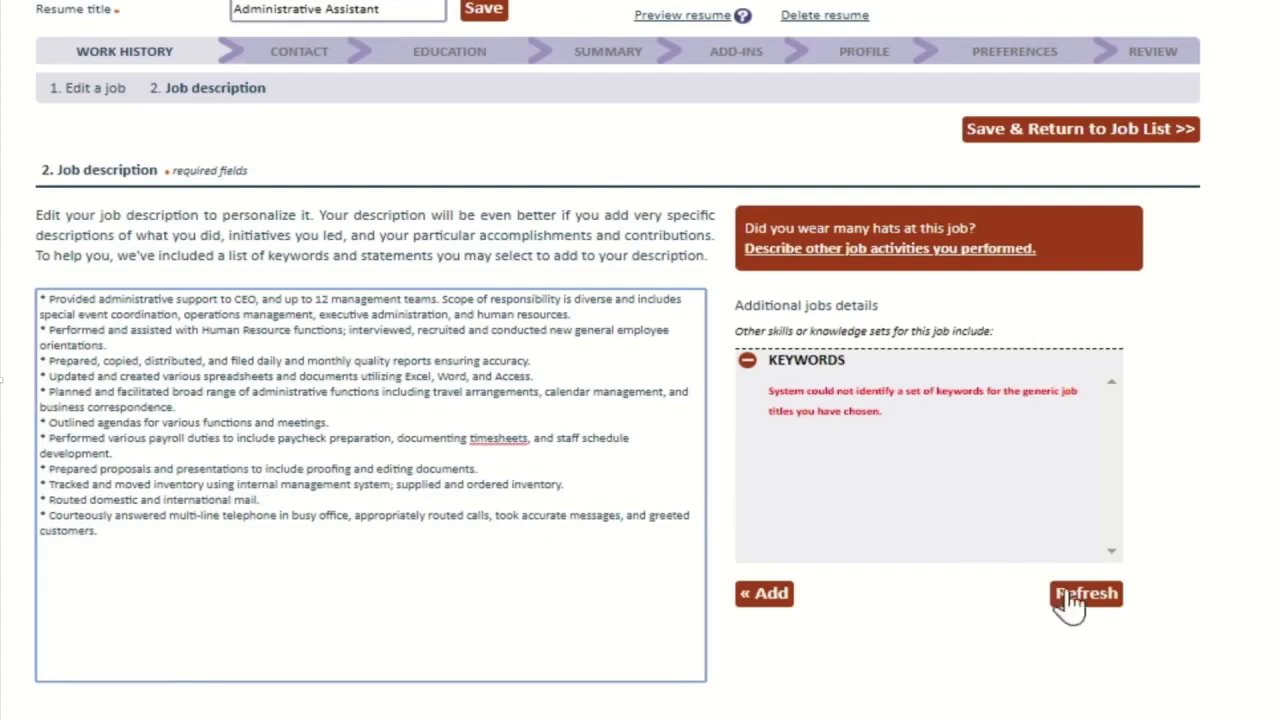
pyautogui.click(1125, 135)
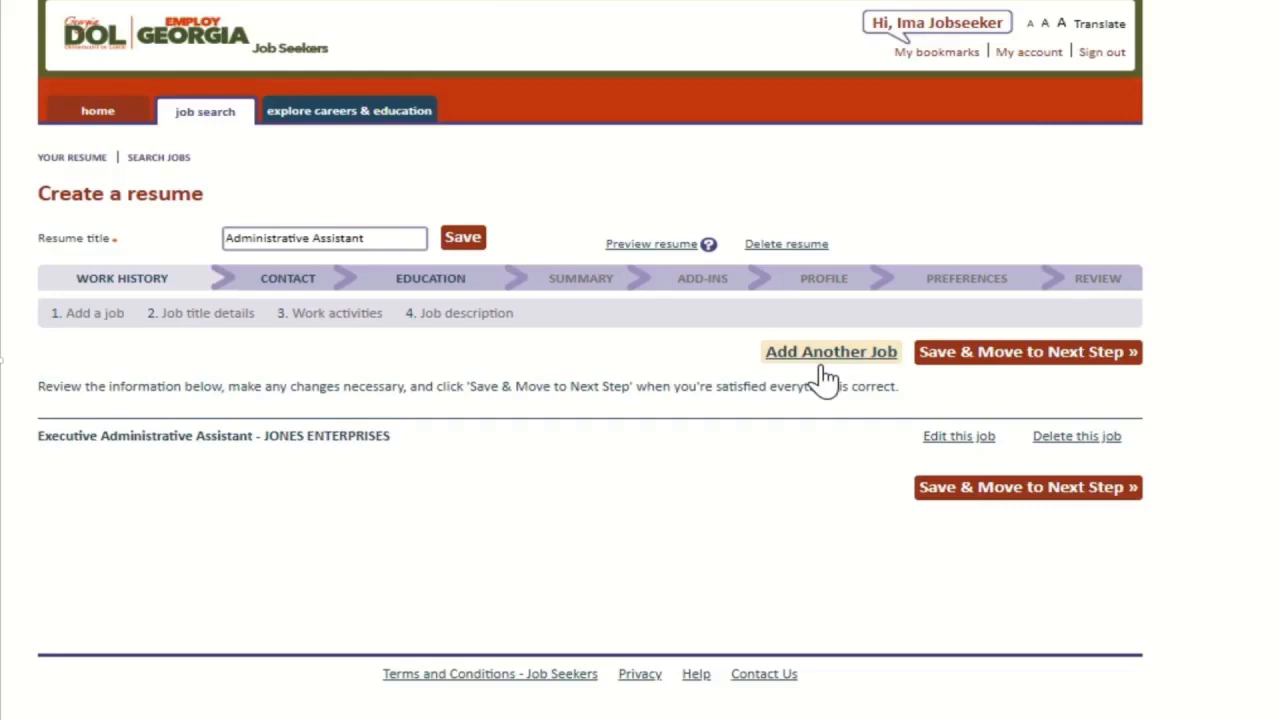
# Step: Continue from the job list to the Contact step, review the prefilled contact details, and save them
pyautogui.click(1030, 356)
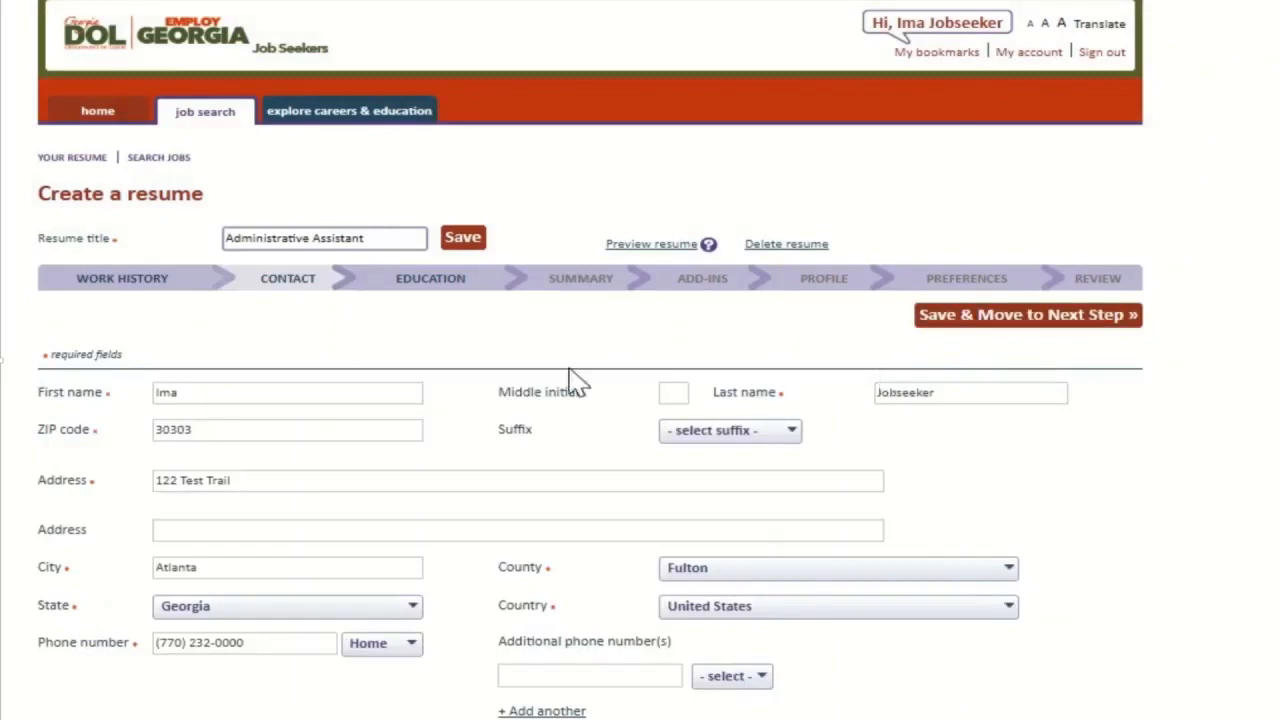
pyautogui.scroll(-3, 412, 357)
pyautogui.scroll(-1, 412, 357)
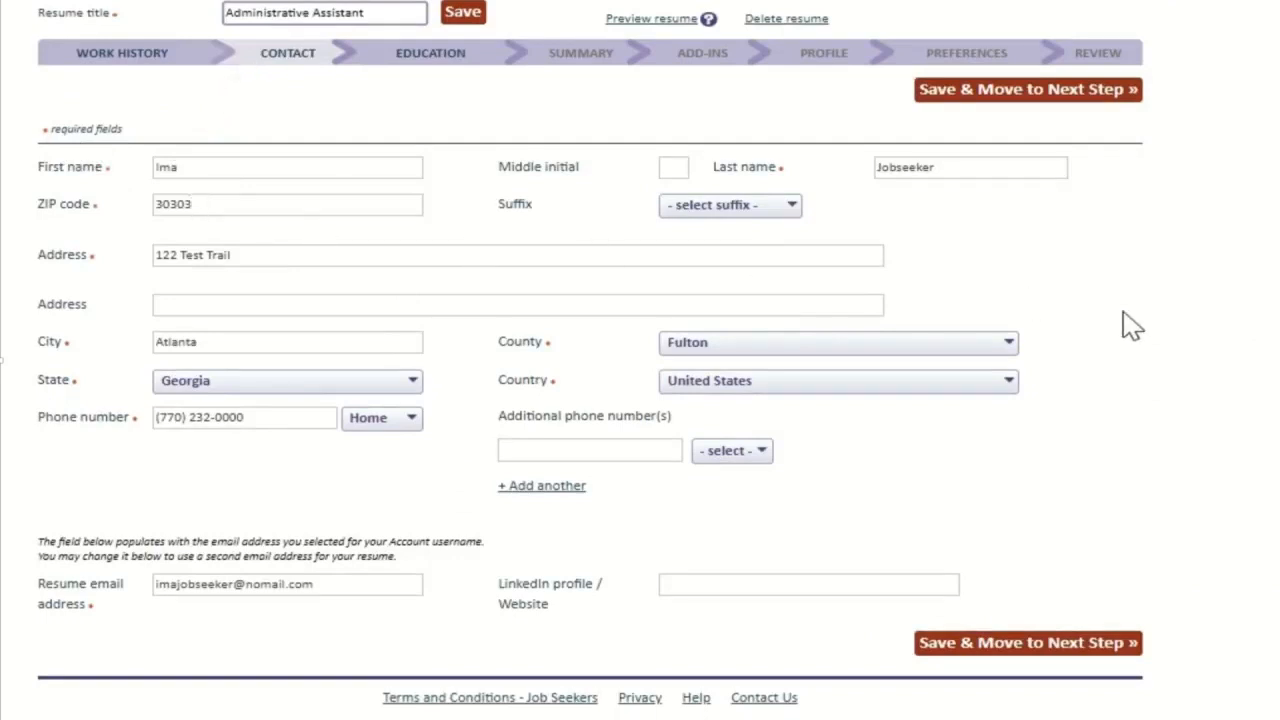
pyautogui.scroll(-1, 1131, 325)
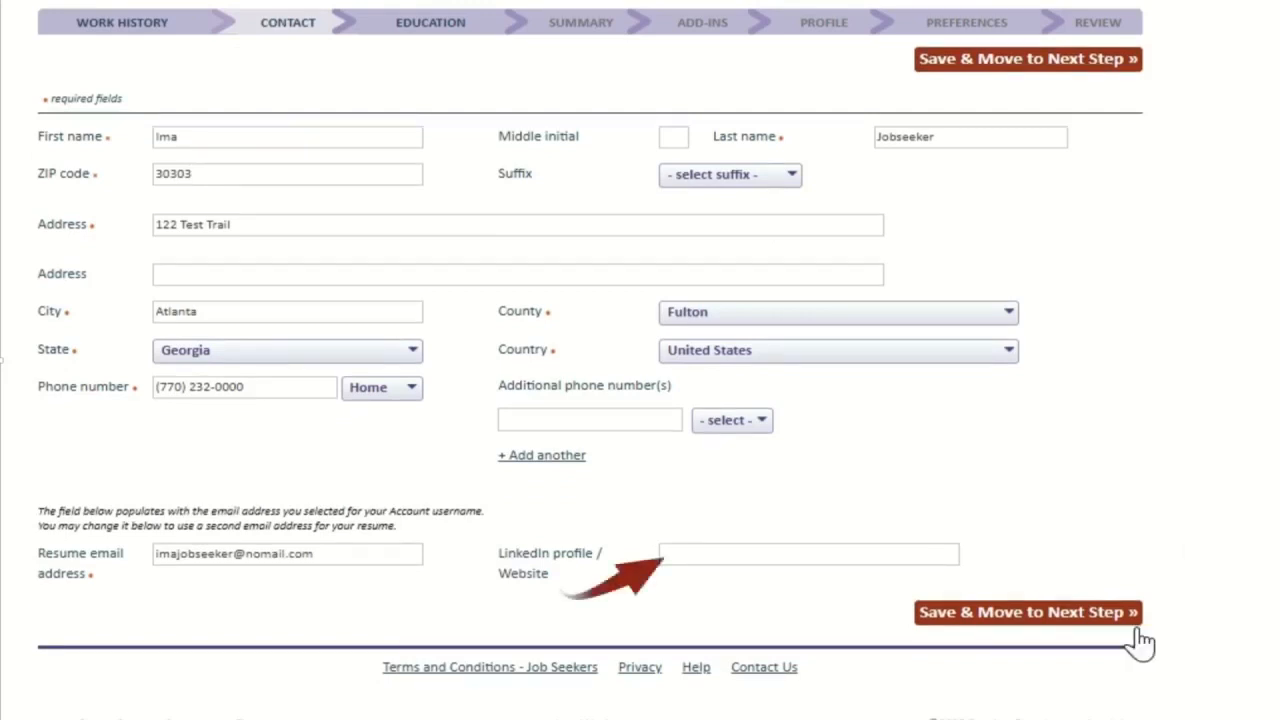
pyautogui.click(973, 620)
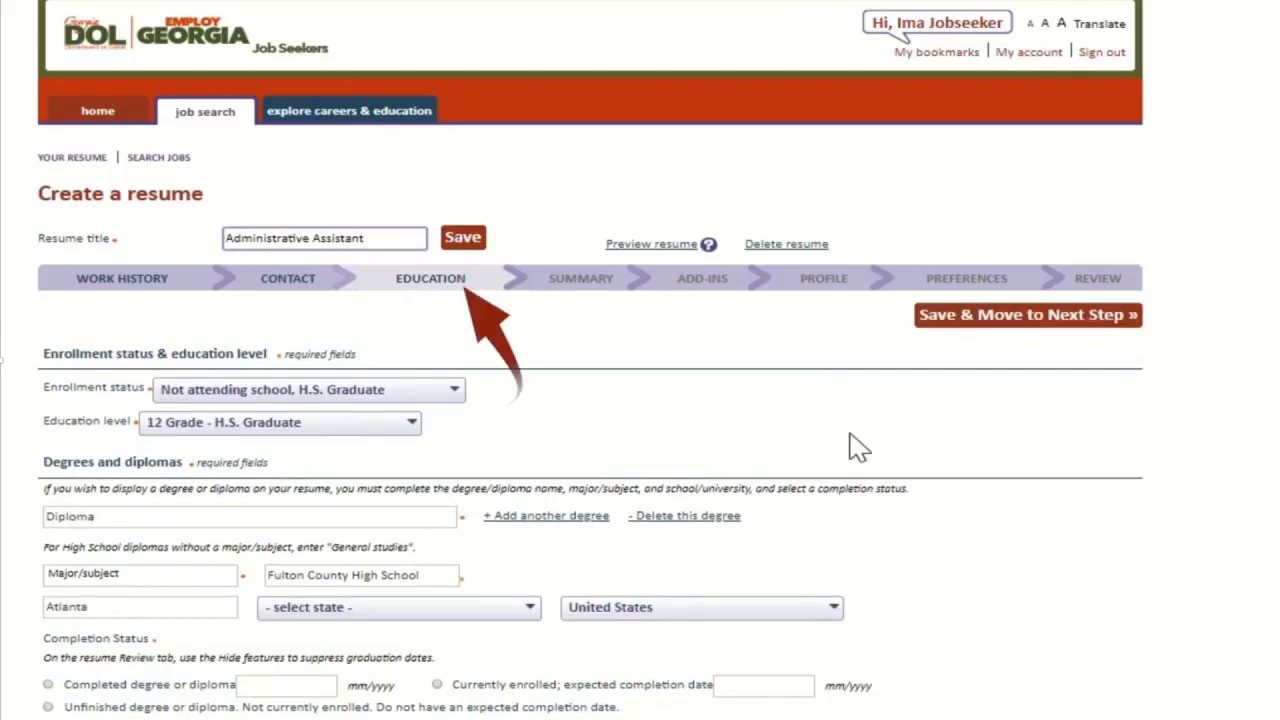
# Step: Give the Diploma entry the major General Studies and the state Georgia
pyautogui.scroll(-3, 831, 417)
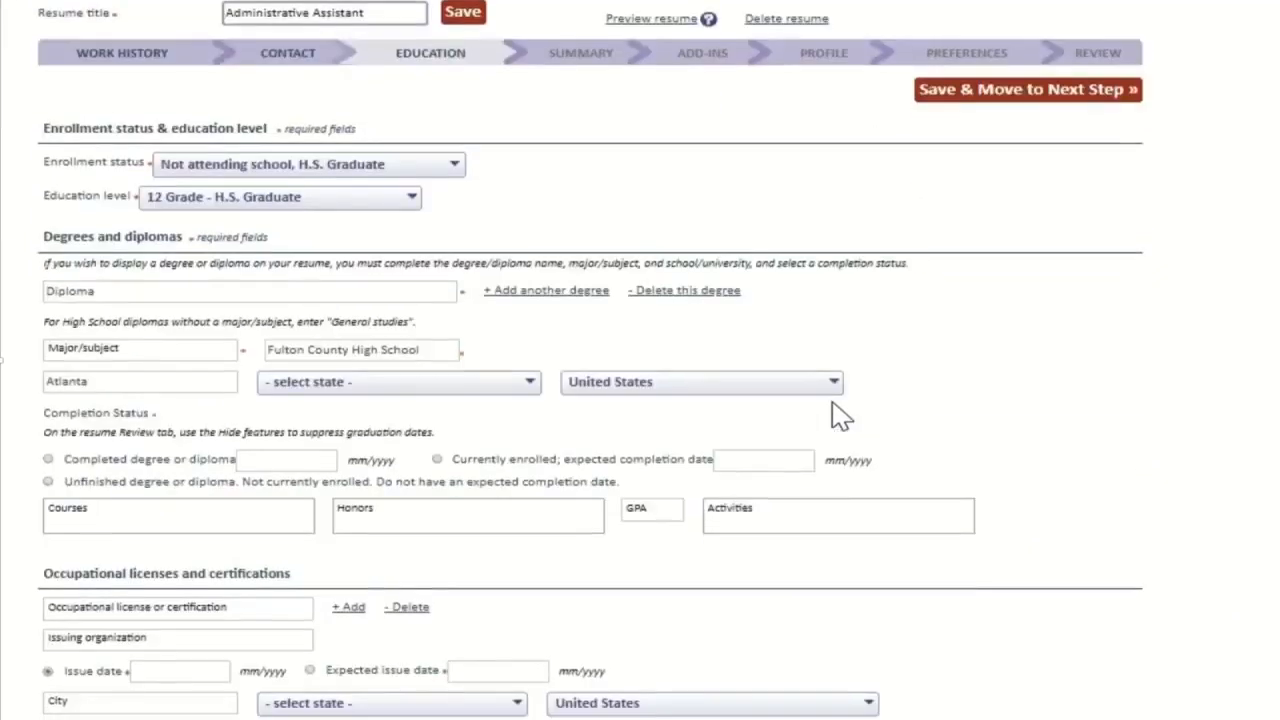
pyautogui.scroll(-1, 838, 415)
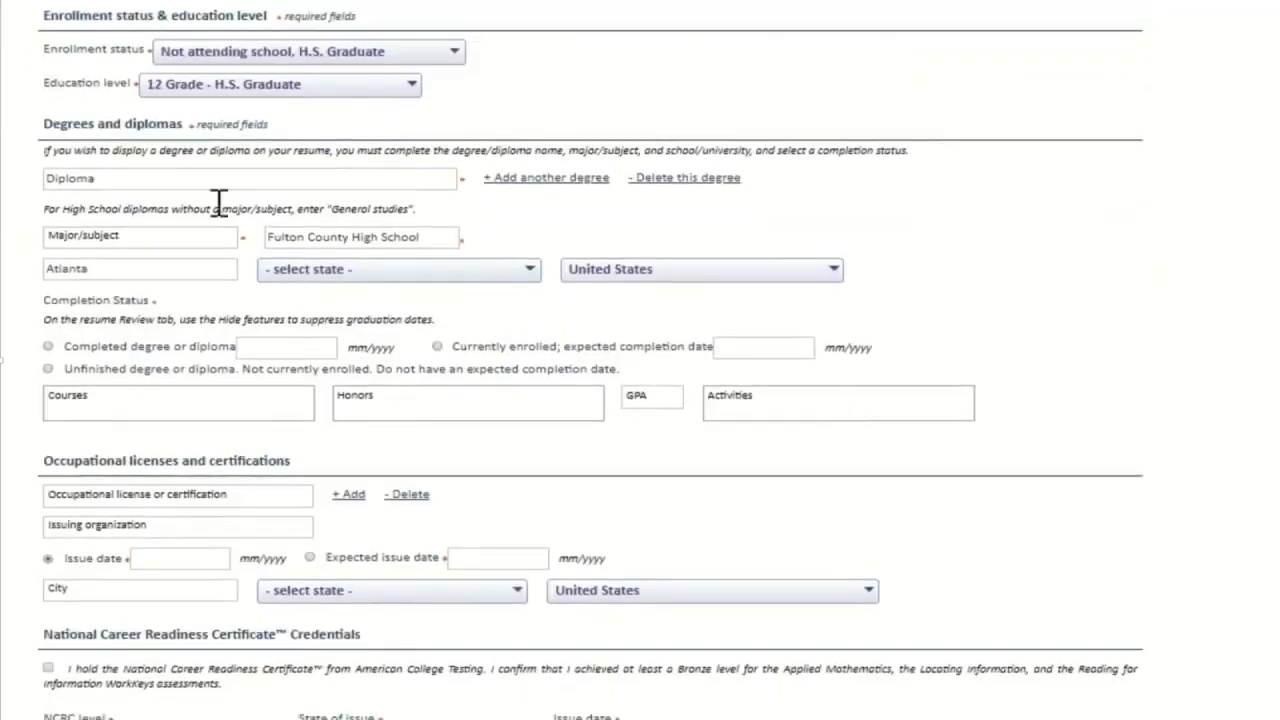
pyautogui.click(178, 175)
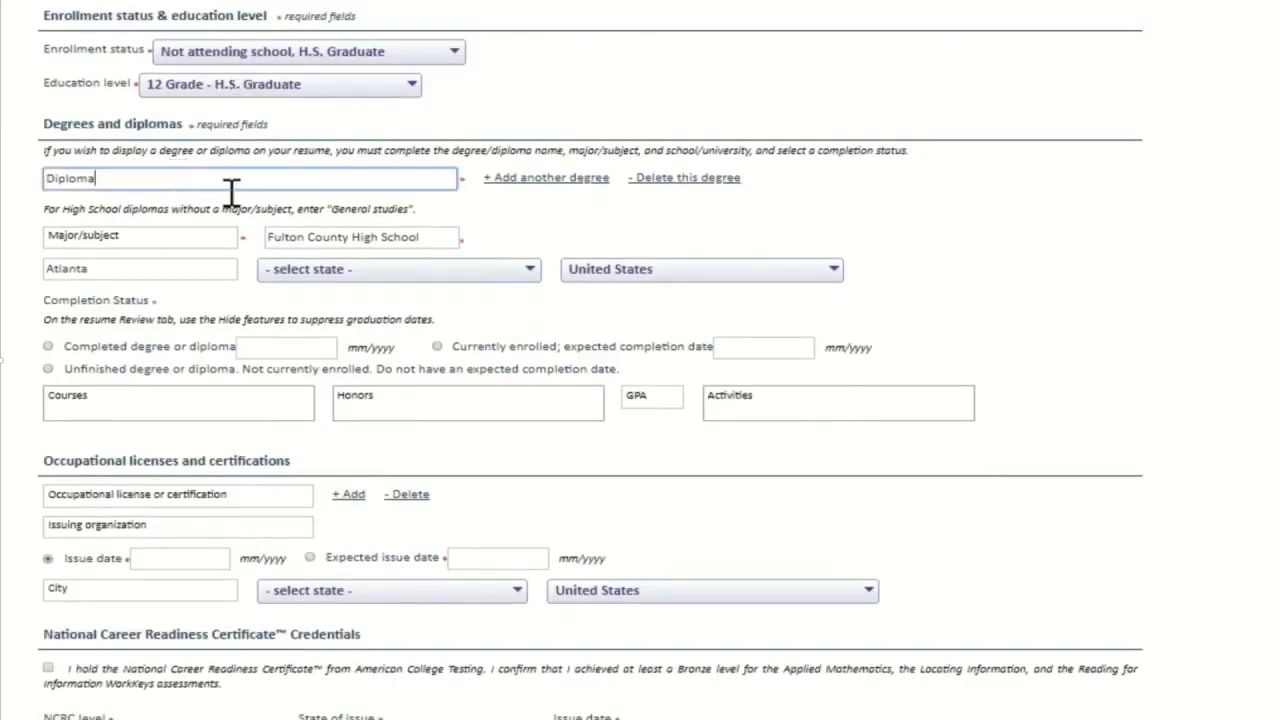
pyautogui.click(162, 237)
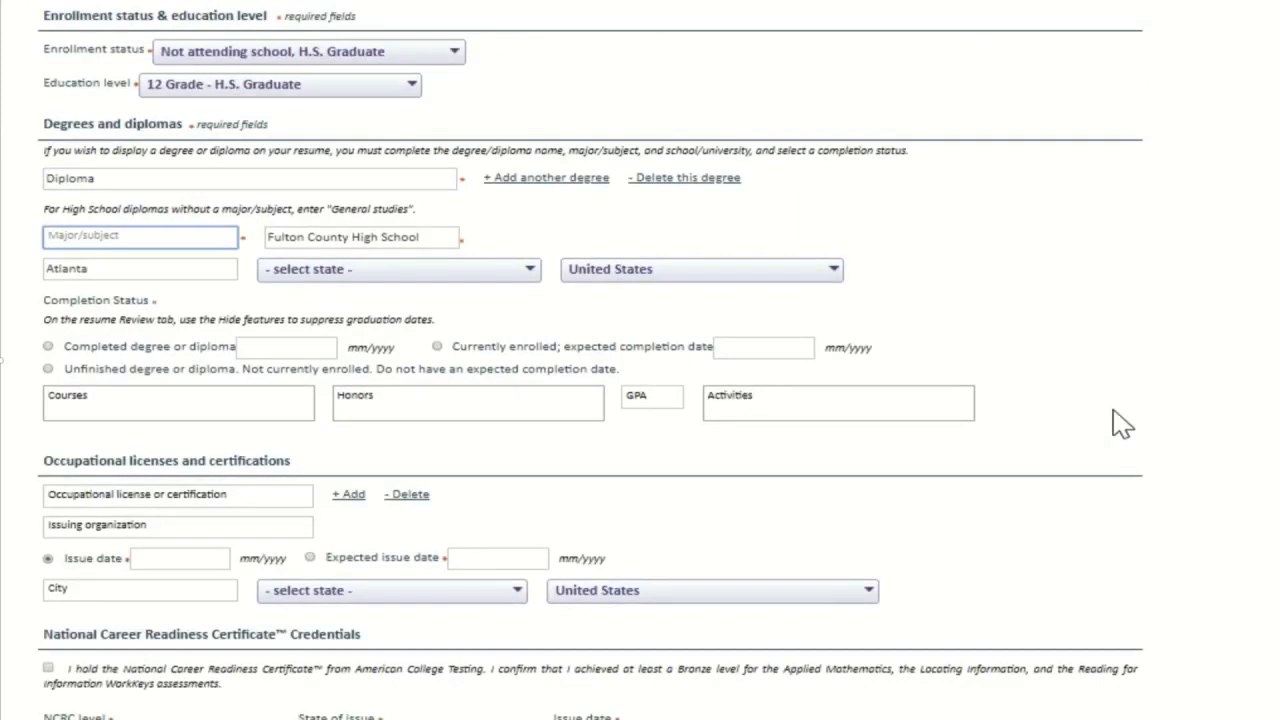
pyautogui.write('General Studies')
pyautogui.click(420, 272)
pyautogui.scroll(-4, 351, 519)
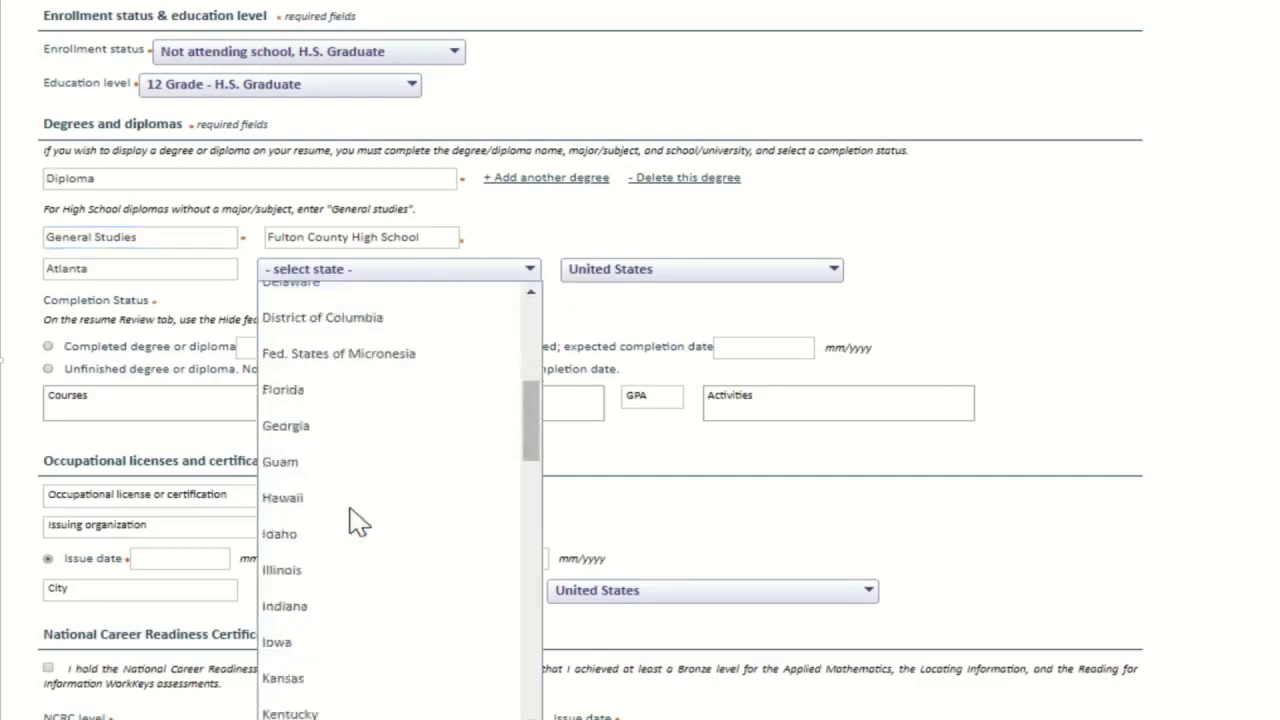
pyautogui.click(372, 432)
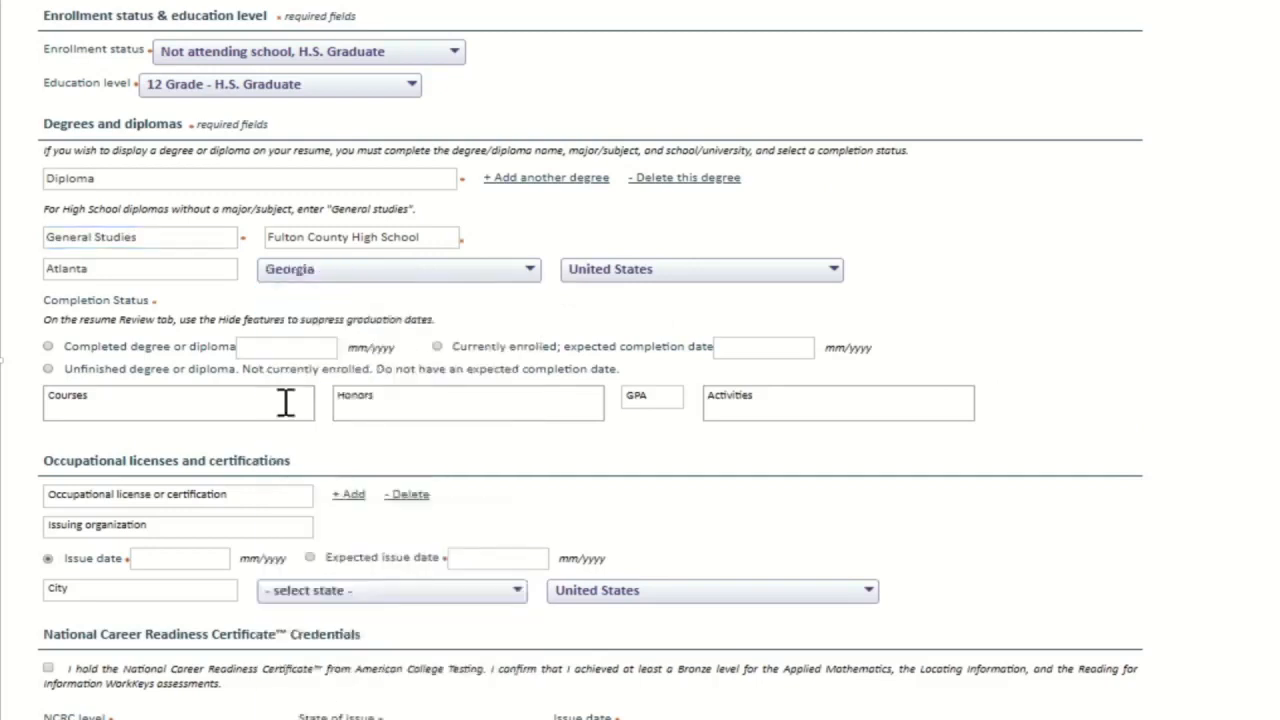
# Step: Mark the diploma as completed with the completion date 05/1994
pyautogui.click(46, 347)
pyautogui.click(300, 350)
pyautogui.write('05/')
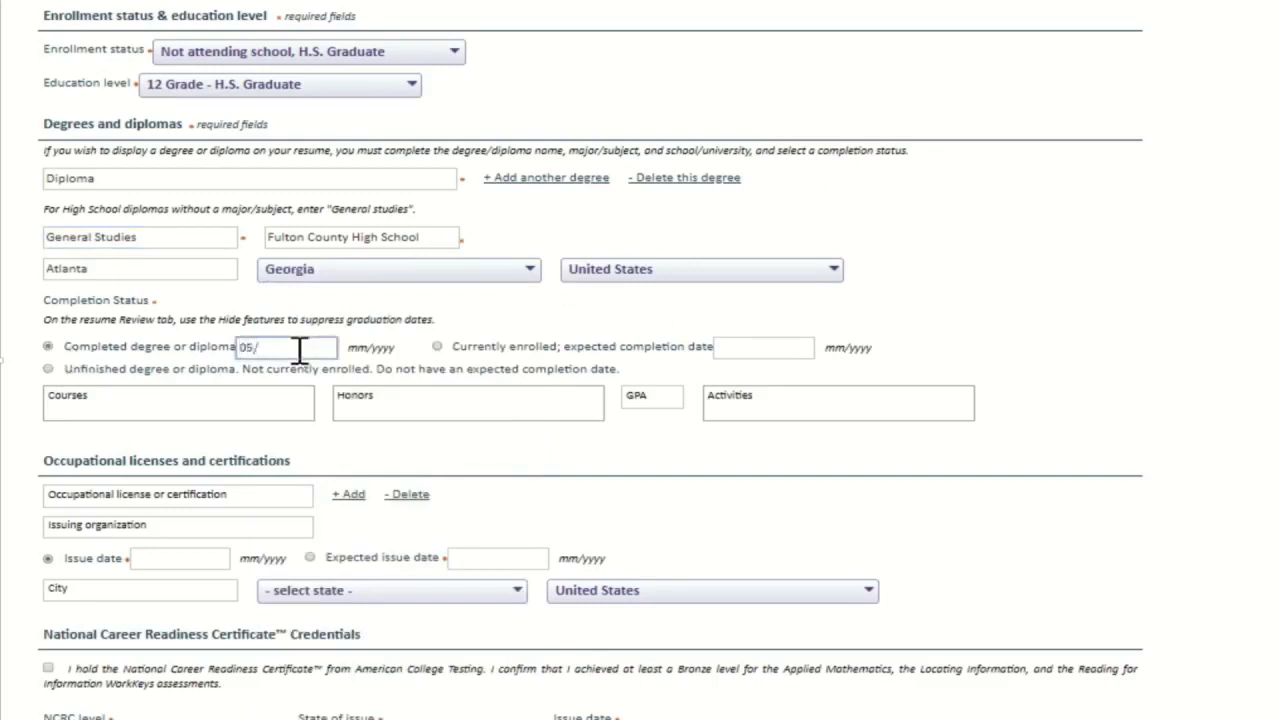
pyautogui.write('1994')
pyautogui.click(509, 465)
pyautogui.scroll(-2, 509, 465)
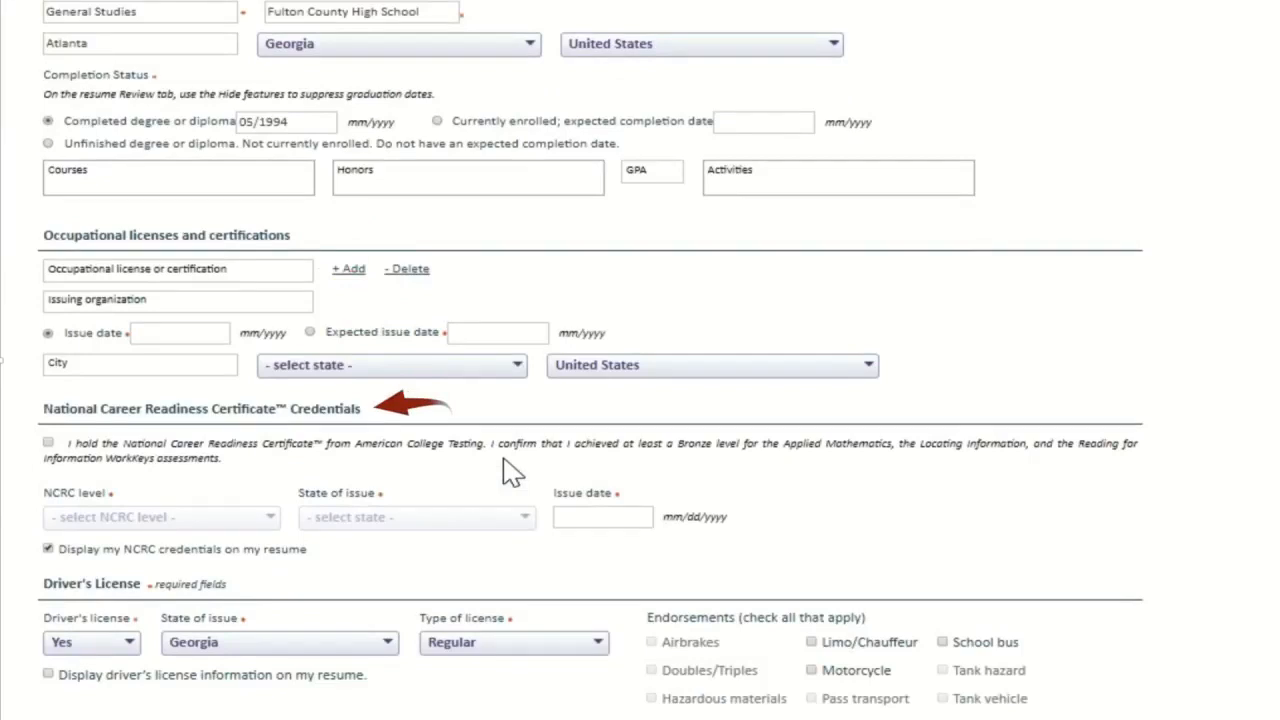
pyautogui.scroll(-2, 510, 472)
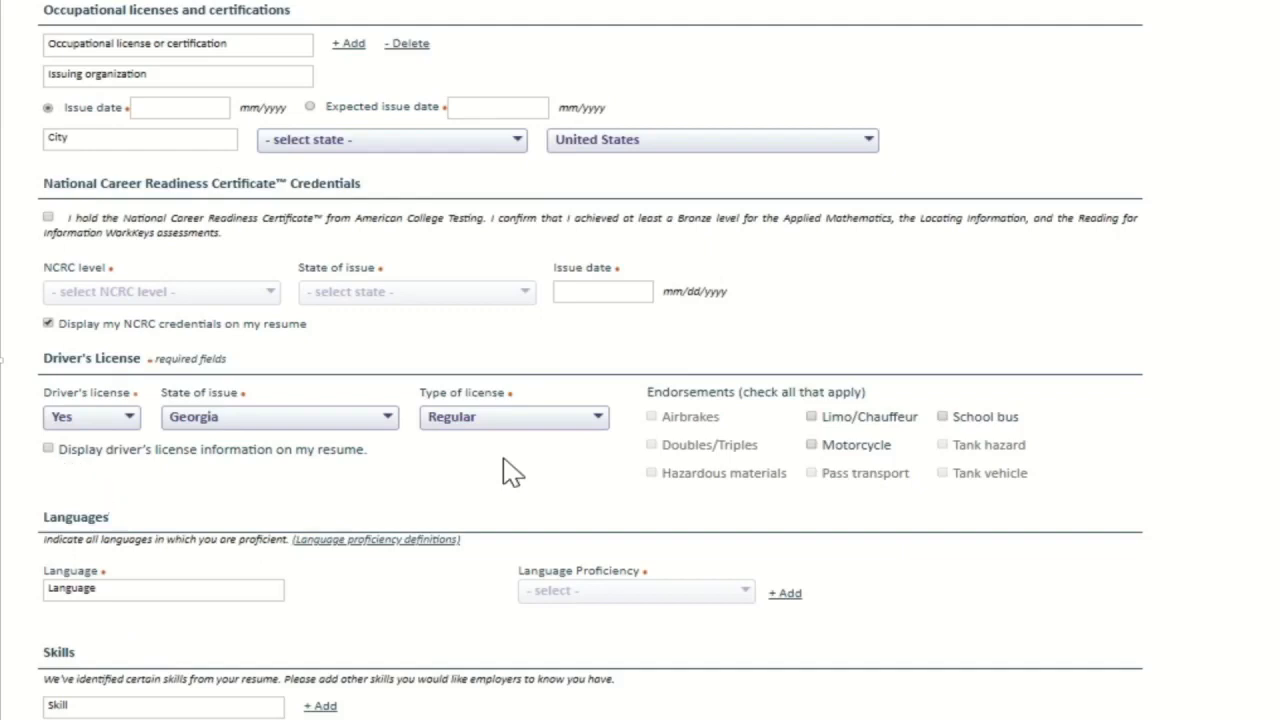
pyautogui.scroll(-2, 510, 468)
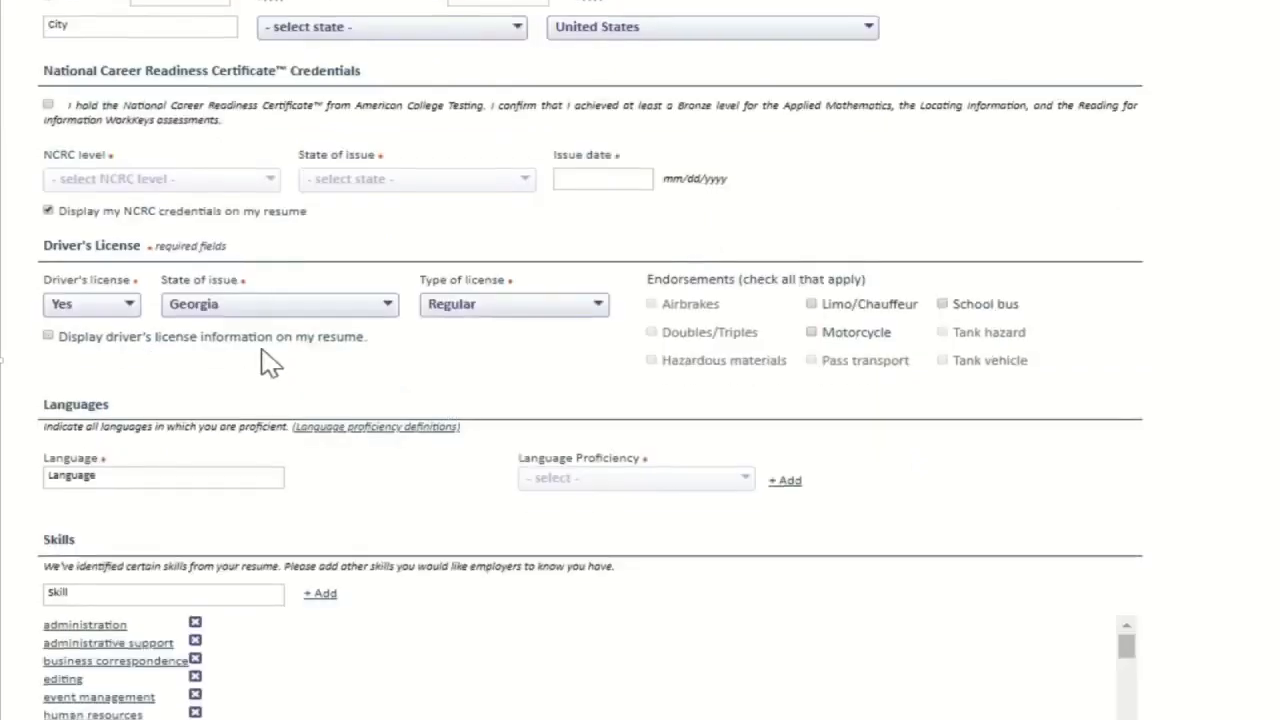
pyautogui.scroll(-3, 451, 394)
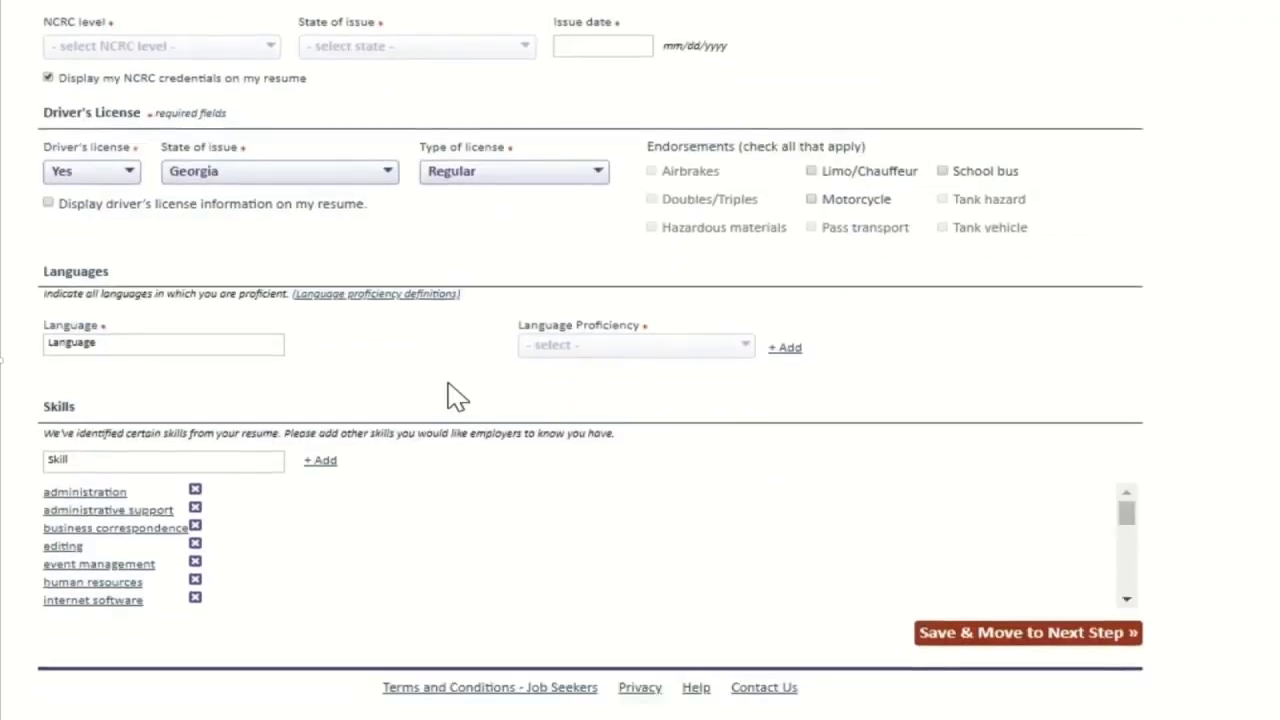
pyautogui.click(128, 323)
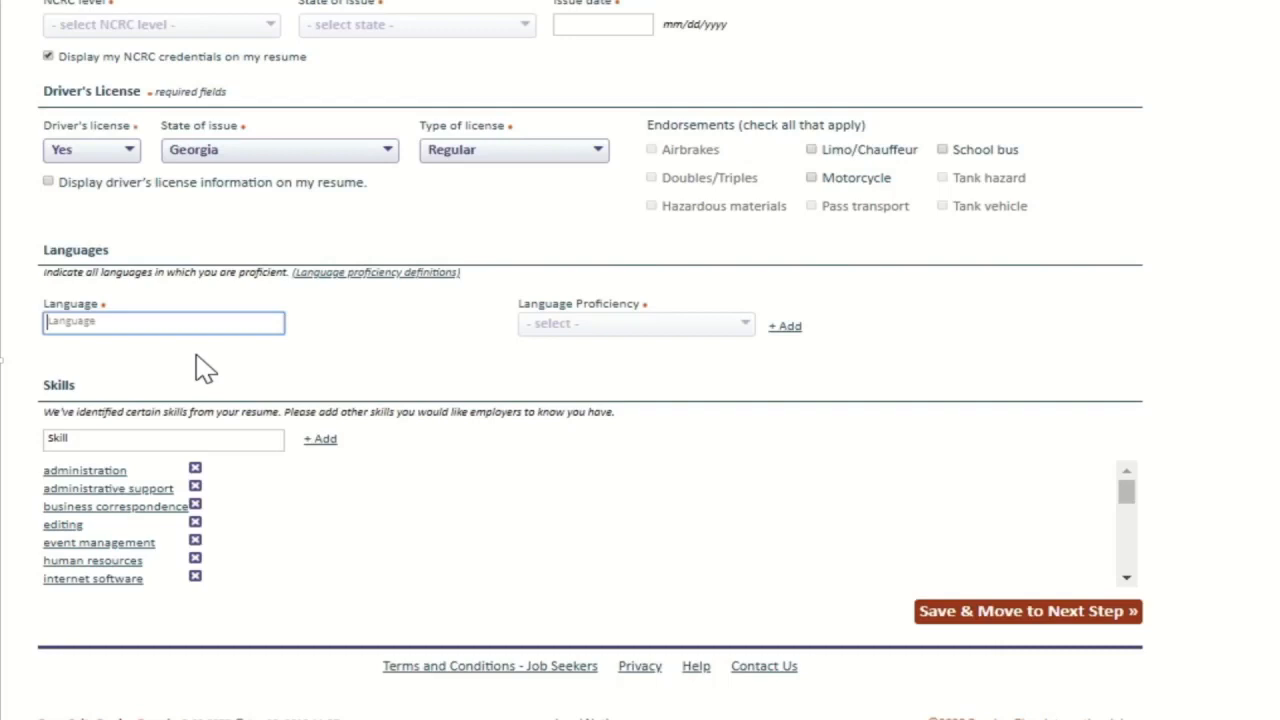
# Step: Add Spanish to the languages at 3 - Minimum professional proficiency
pyautogui.write('Spanish')
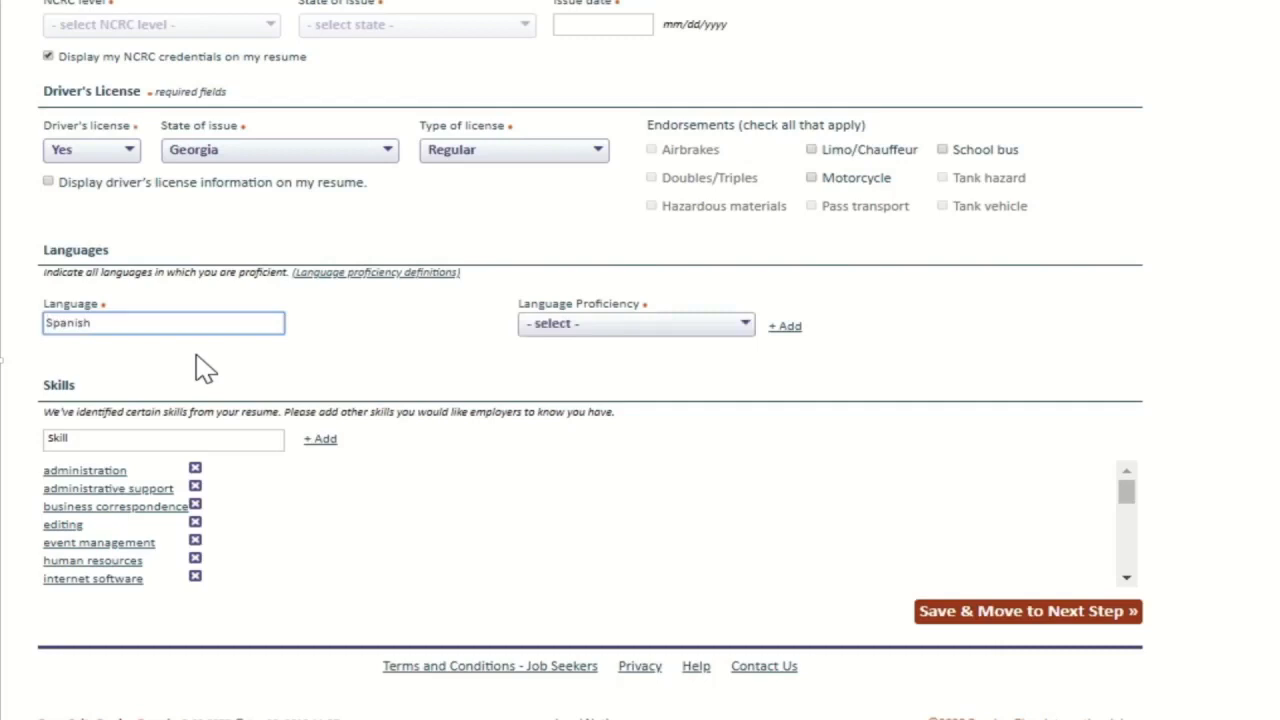
pyautogui.click(592, 323)
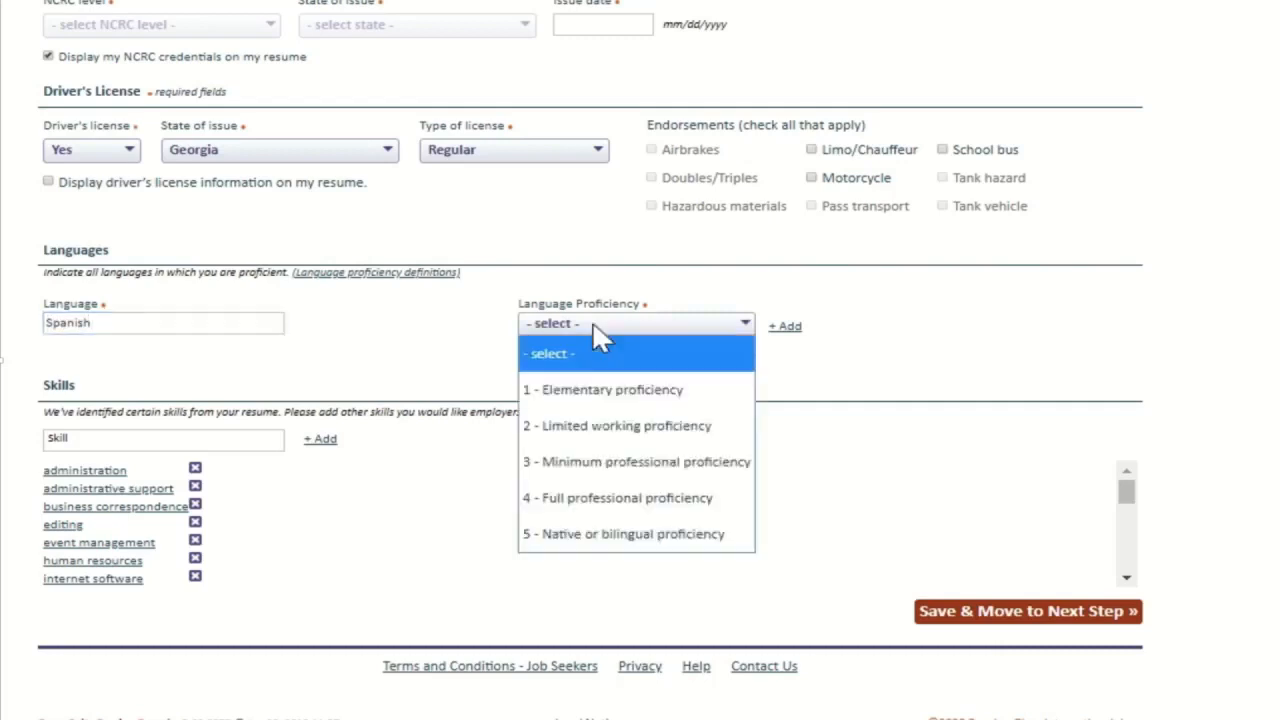
pyautogui.click(640, 460)
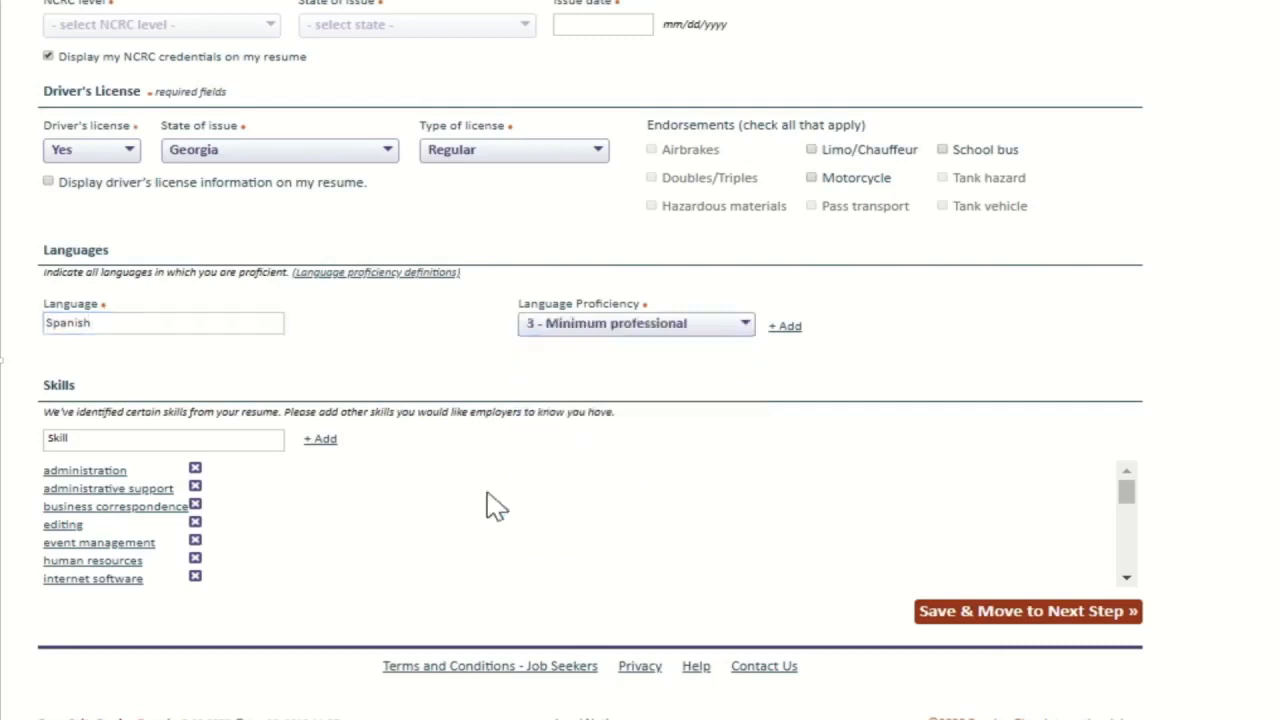
pyautogui.click(785, 326)
# Step: Remove administration and one other unwanted skill from the skills list
pyautogui.scroll(-2, 640, 528)
pyautogui.scroll(3, 645, 527)
pyautogui.click(195, 487)
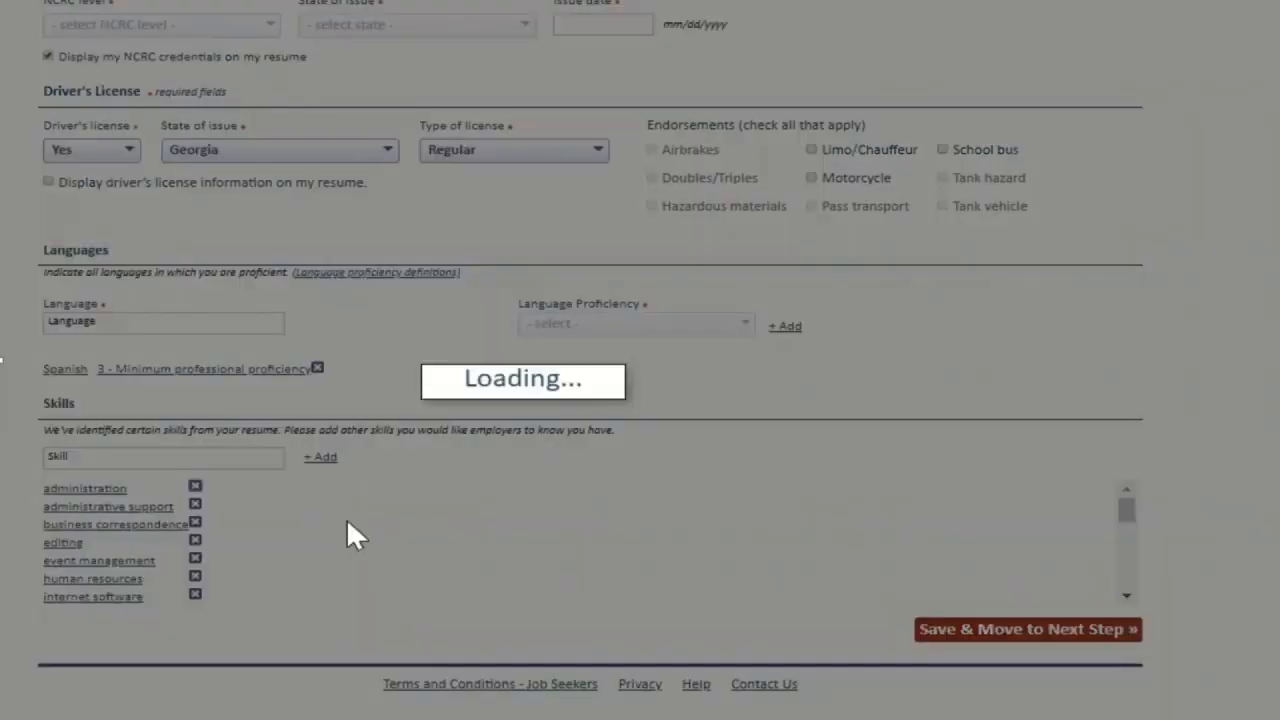
pyautogui.scroll(-3, 194, 530)
pyautogui.scroll(-3, 194, 530)
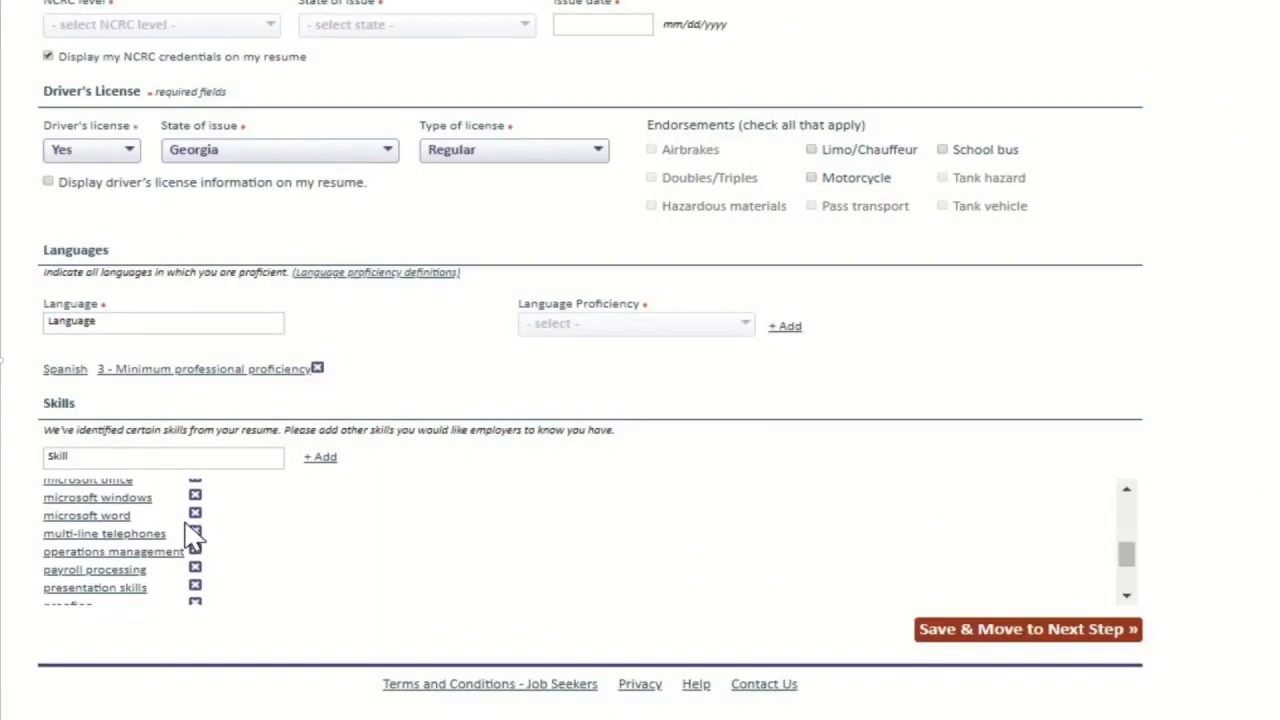
pyautogui.scroll(3, 192, 537)
pyautogui.click(195, 572)
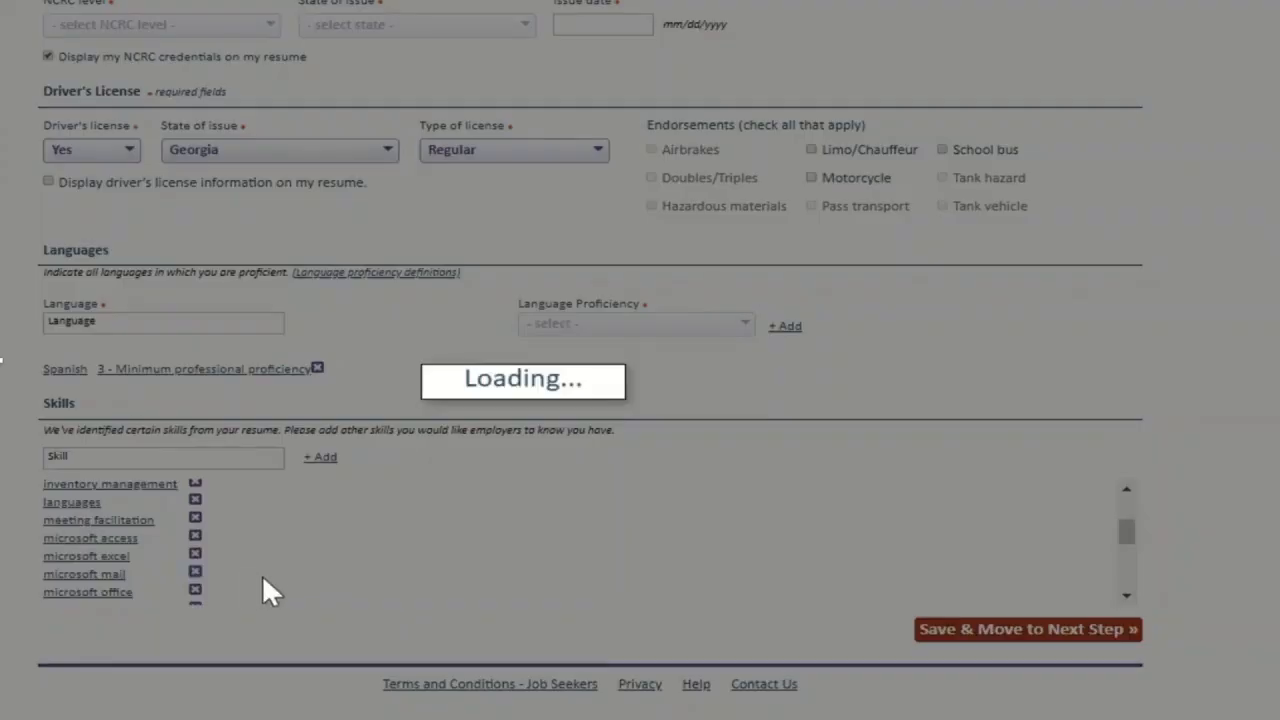
# Step: Add Bookkeeping from the suggested skills to the skills list
pyautogui.scroll(-10, 277, 543)
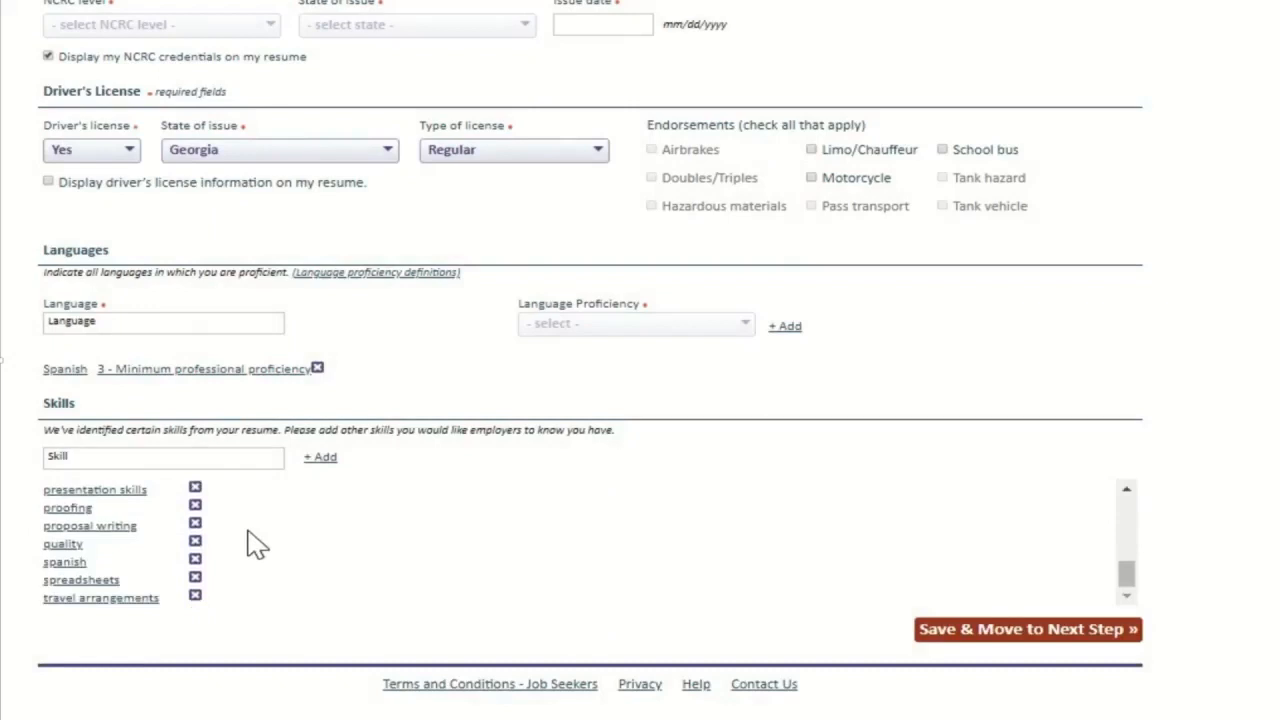
pyautogui.scroll(10, 252, 543)
pyautogui.click(115, 462)
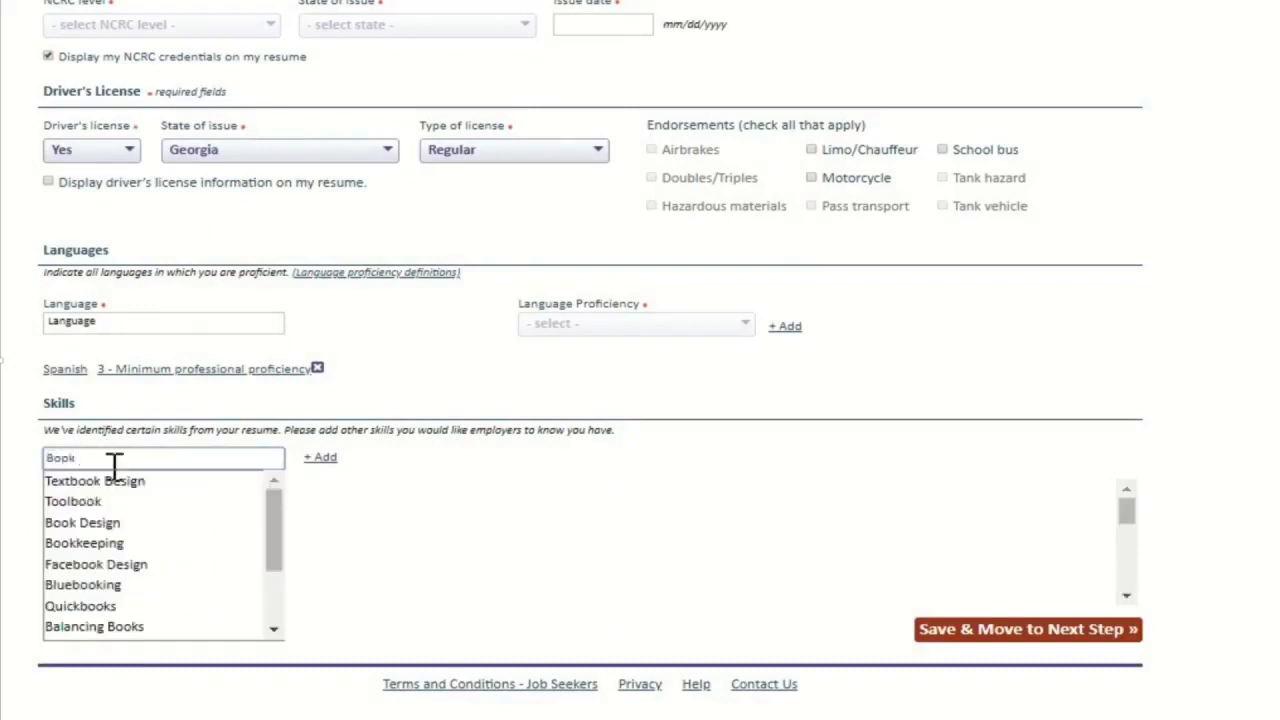
pyautogui.click(100, 545)
pyautogui.click(322, 458)
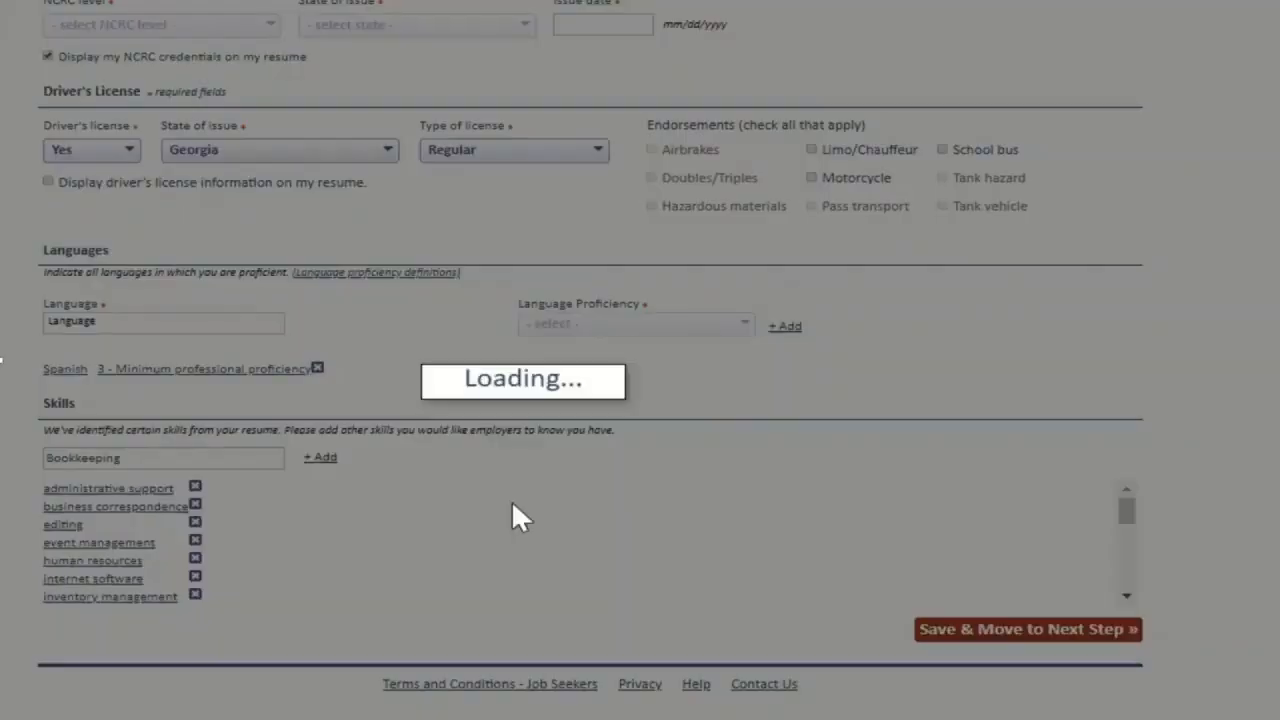
# Step: Save the skills and replace the question marks after Reliable and Team Player with slashes
pyautogui.click(1024, 638)
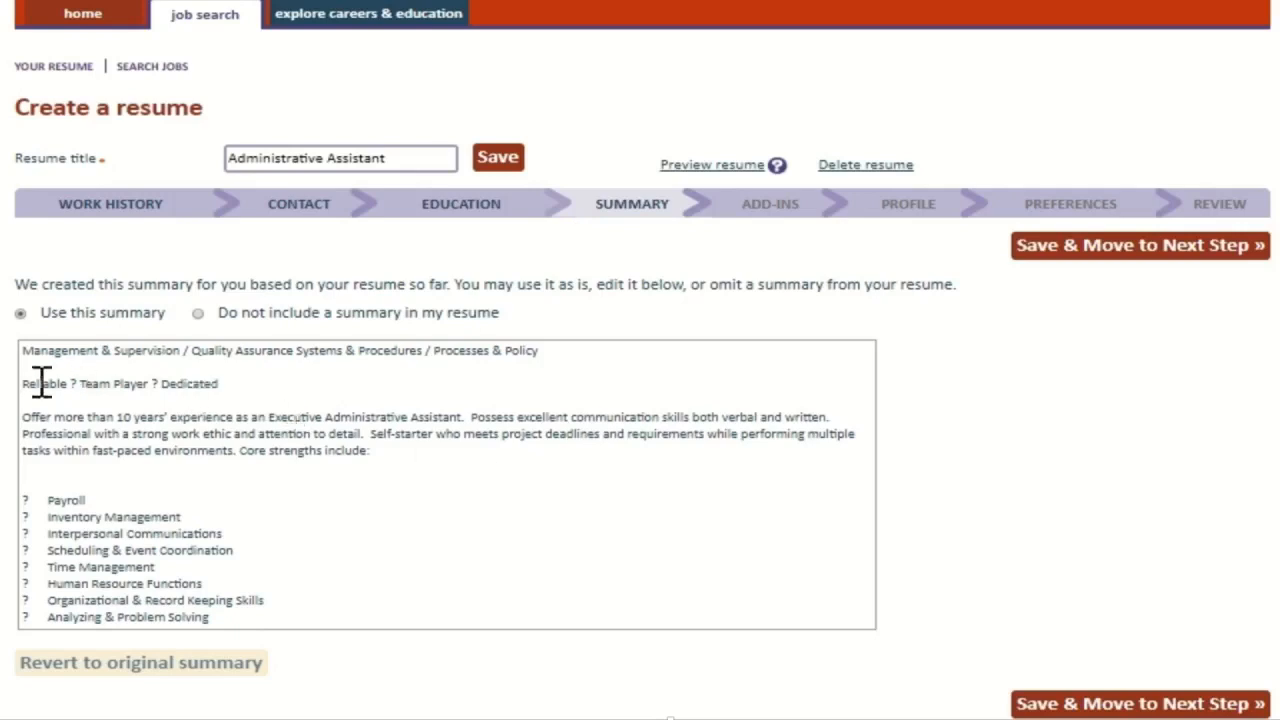
pyautogui.click(73, 386)
pyautogui.press('BackSpace')
pyautogui.write('/')
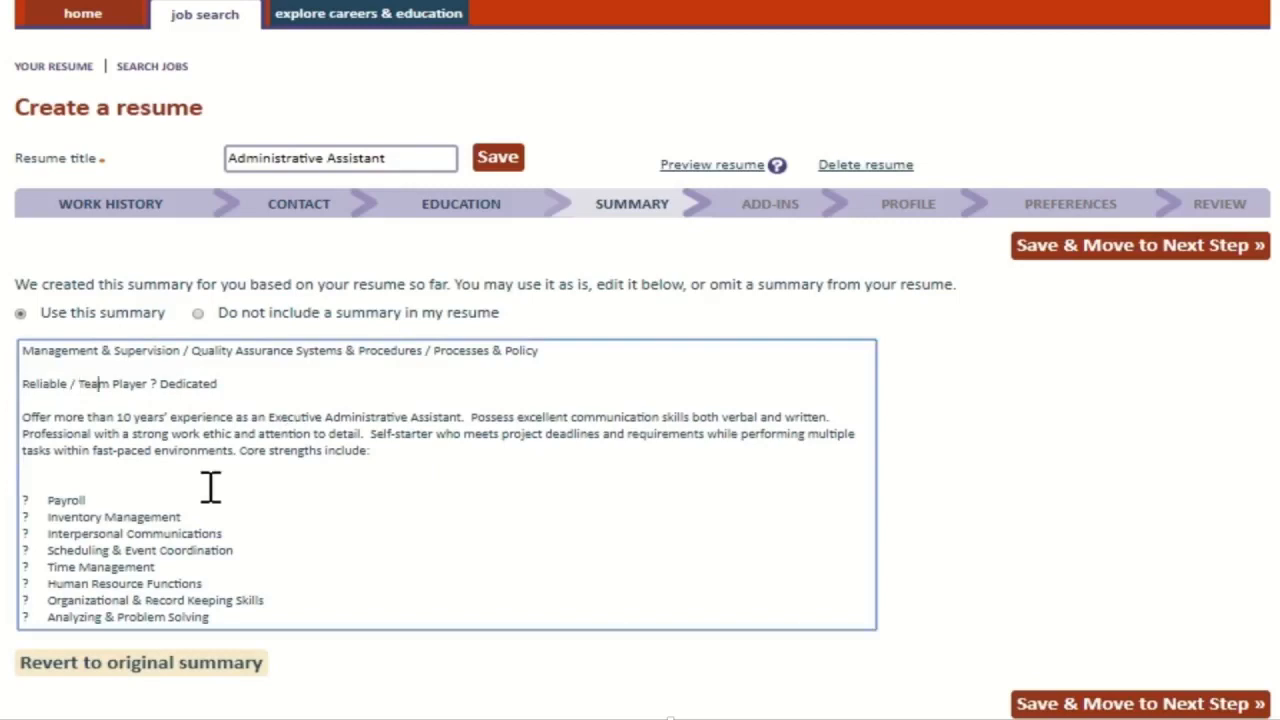
pyautogui.press('Delete')
pyautogui.write('/')
# Step: Remove the blank line and turn the broken bullets before Payroll and Inventory Management into dashes
pyautogui.click(210, 487)
pyautogui.press('BackSpace')
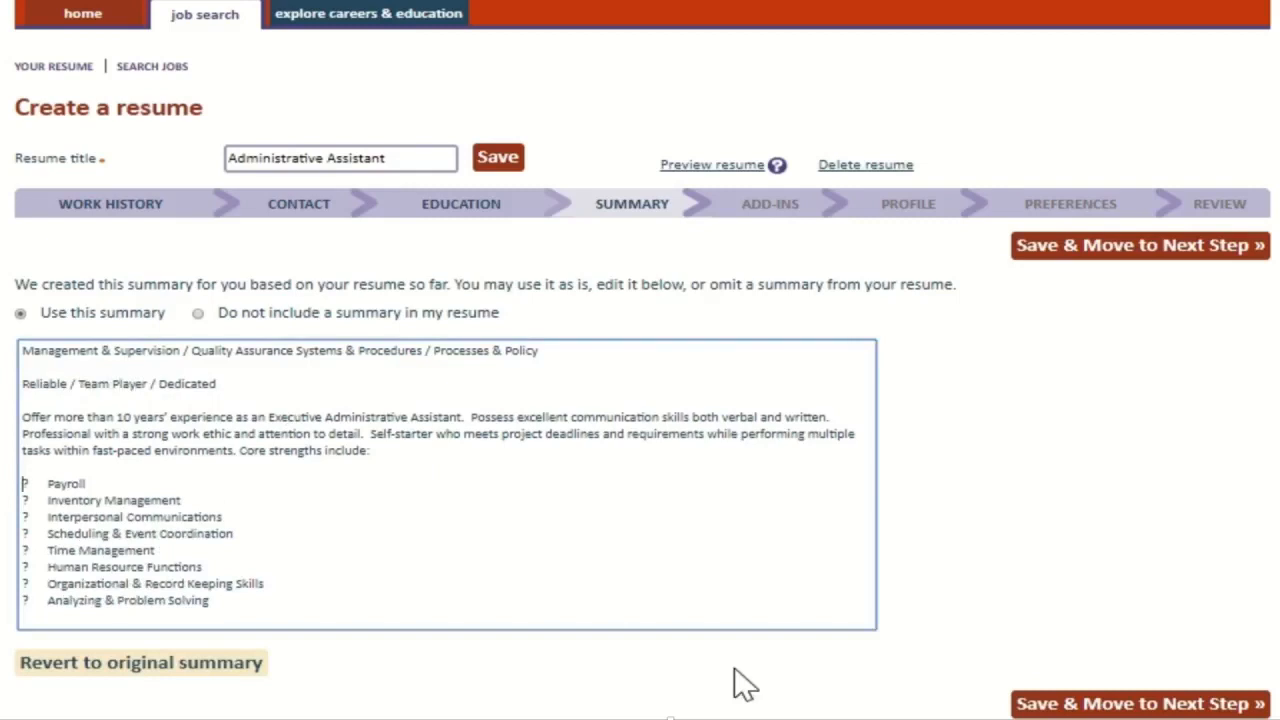
pyautogui.press('Delete')
pyautogui.press('Down')
pyautogui.press('BackSpace')
pyautogui.press('Delete')
pyautogui.write('-')
pyautogui.press('Down')
pyautogui.press('BackSpace')
# Step: Replace the broken bullets through Interpersonal Communications, Scheduling and Time Management with dashes, and save the summary
pyautogui.press('Delete')
pyautogui.write('-')
pyautogui.press('Down')
pyautogui.press('BackSpace')
pyautogui.press('Delete')
pyautogui.write('-')
pyautogui.press('Down')
pyautogui.press('BackSpace')
pyautogui.press('Delete')
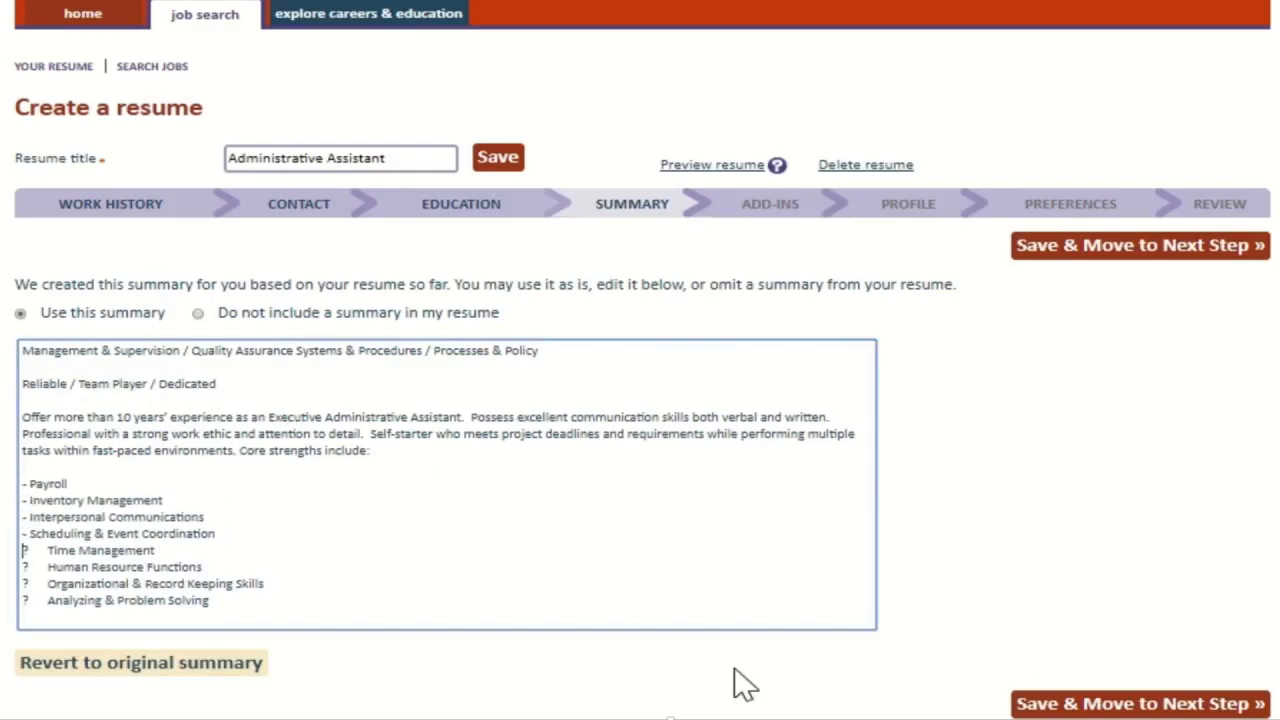
pyautogui.write('-')
pyautogui.press('Down')
pyautogui.press('BackSpace')
pyautogui.press('Delete')
pyautogui.write('-')
pyautogui.press('Down')
pyautogui.press('BackSpace')
pyautogui.press('Delete')
pyautogui.write('-')
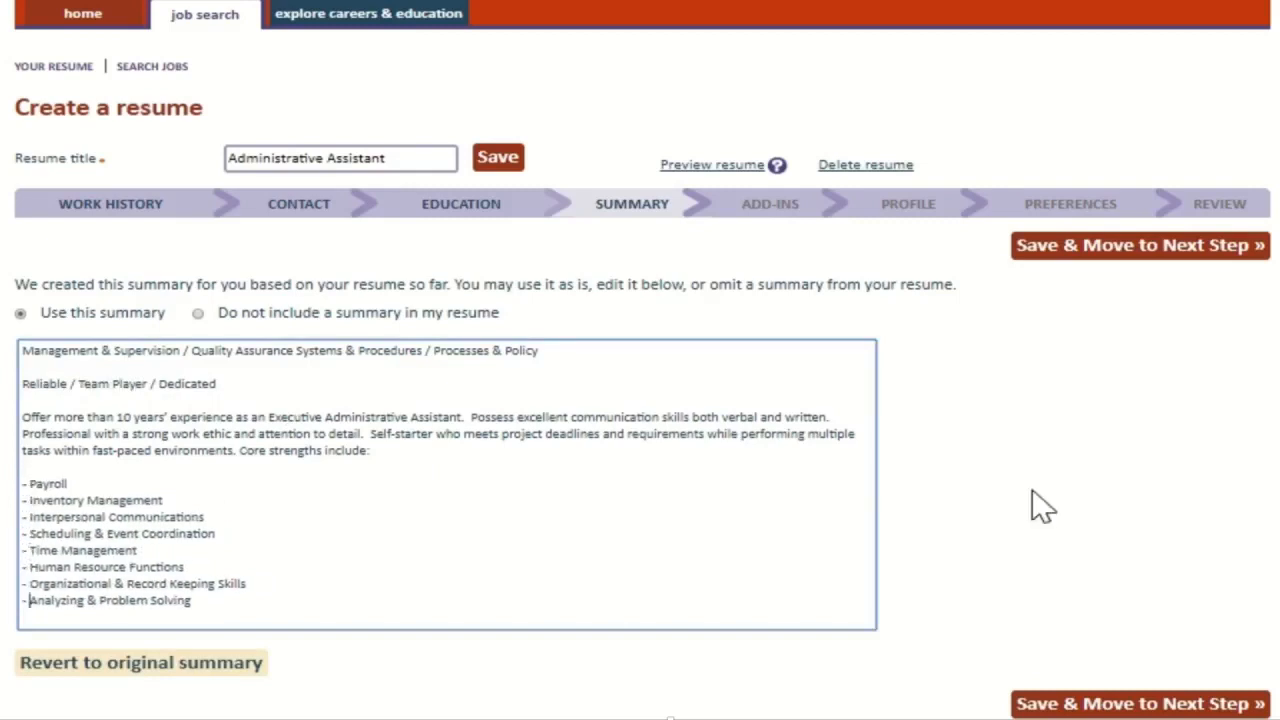
pyautogui.click(1141, 250)
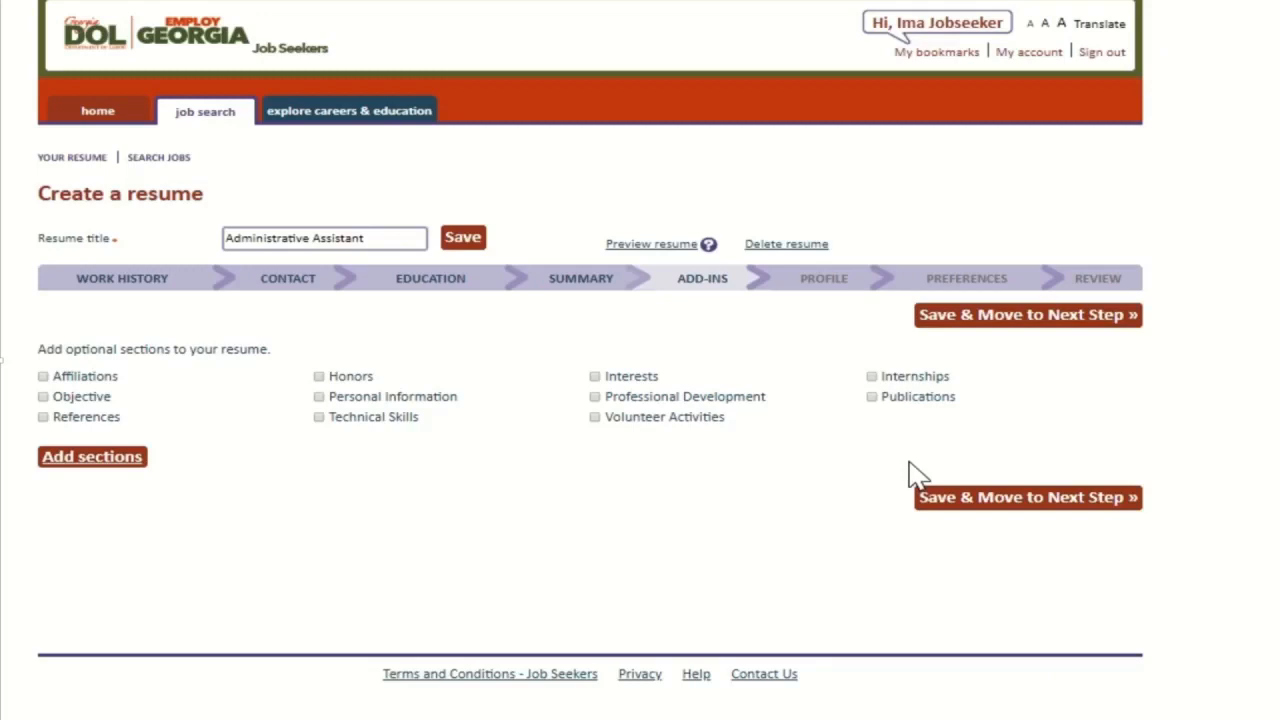
# Step: Add the optional Volunteer Activities section to the resume
pyautogui.click(595, 417)
pyautogui.click(95, 459)
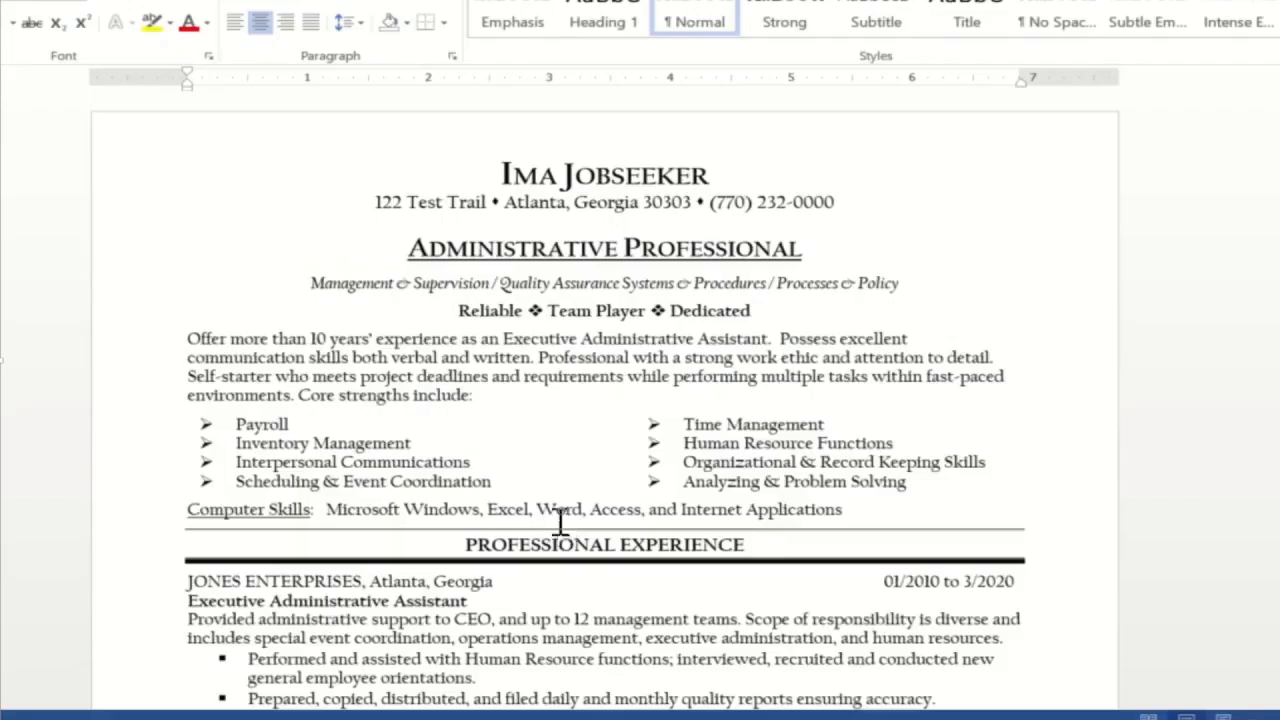
pyautogui.scroll(-8, 566, 526)
# Step: Copy the Jefferson Food Bank entry from the Word resume
pyautogui.moveTo(524, 465); pyautogui.dragTo(752, 540)
pyautogui.rightClick(600, 518)
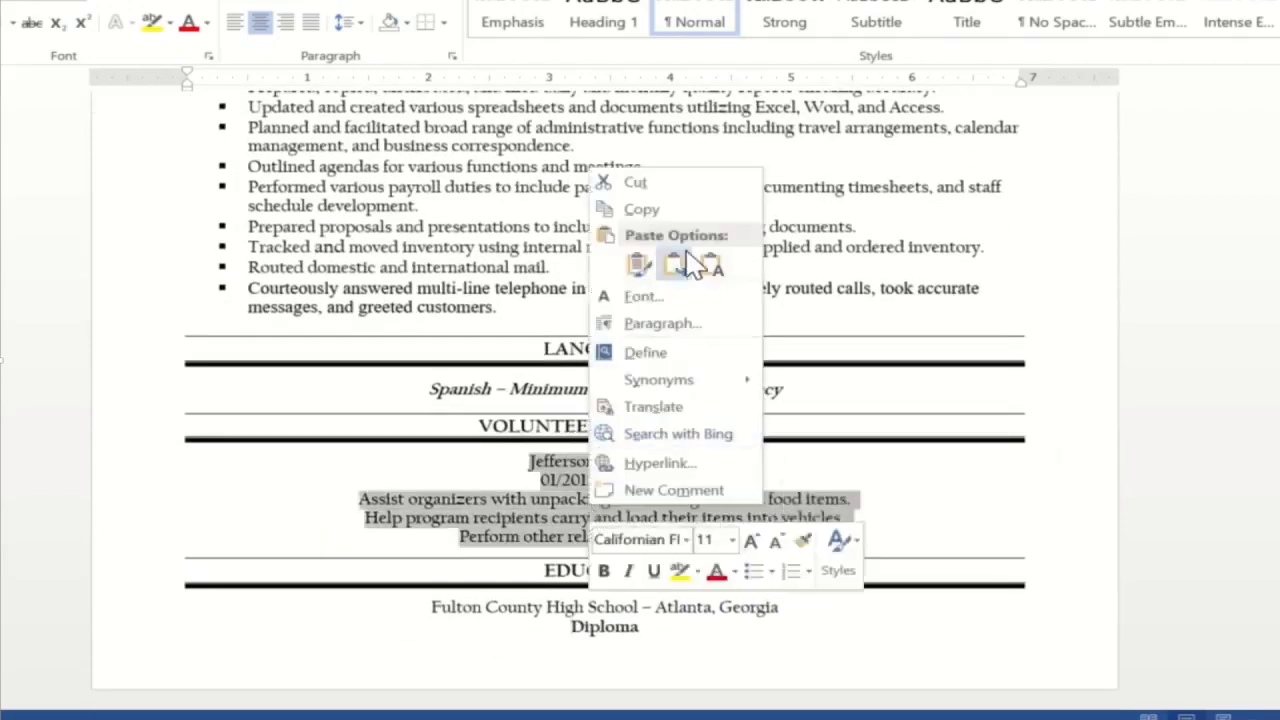
pyautogui.click(673, 212)
pyautogui.click(842, 395)
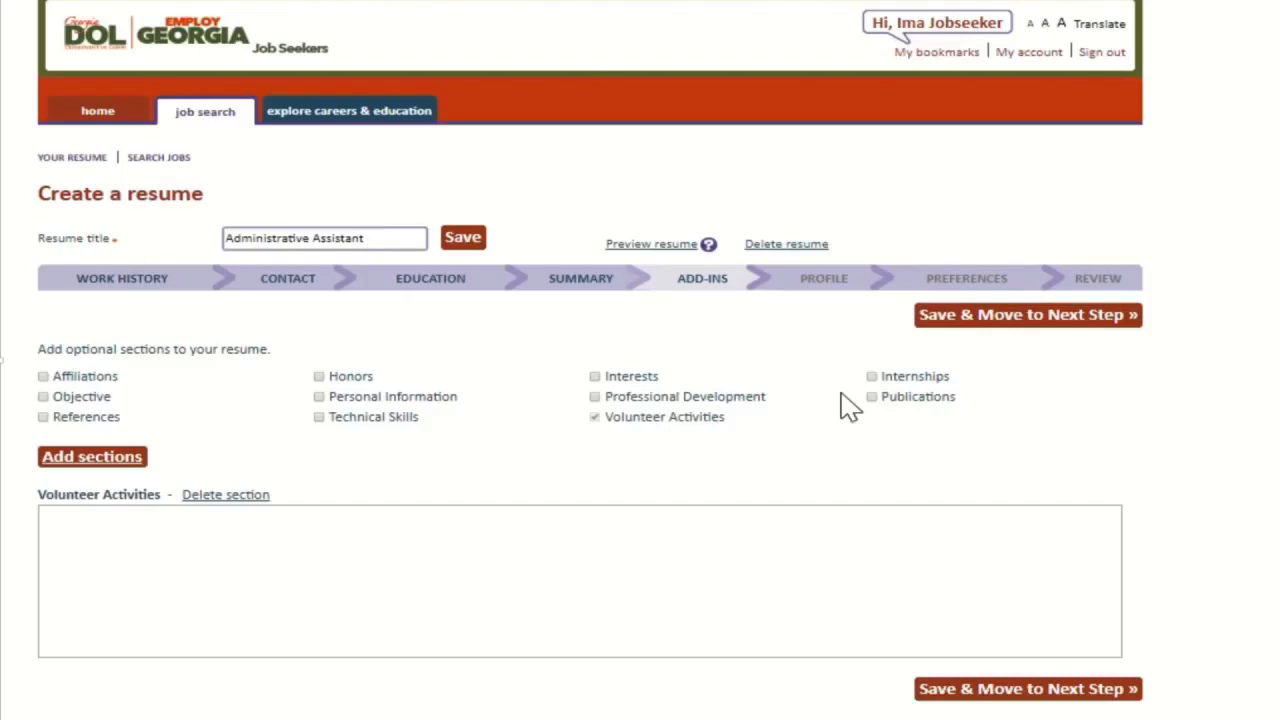
# Step: Paste the Food Bank entry into Volunteer Activities and save the add-ins
pyautogui.click(240, 538)
pyautogui.rightClick(240, 534)
pyautogui.click(296, 358)
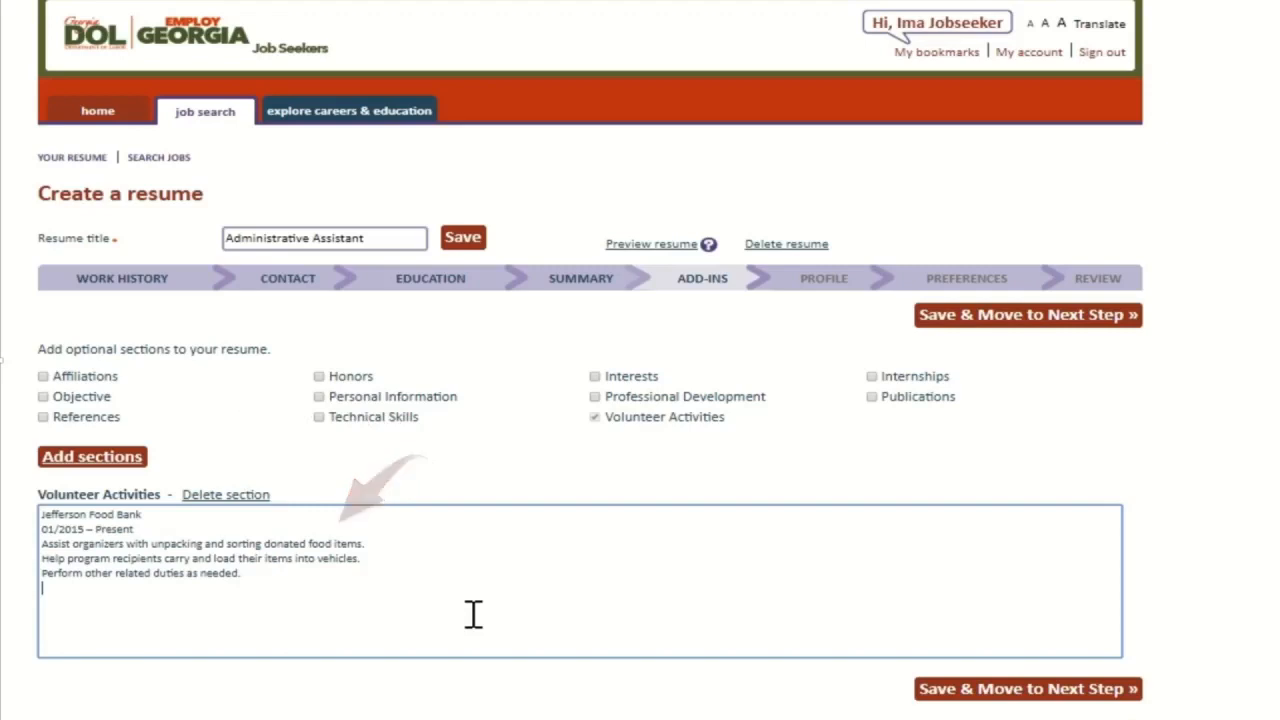
pyautogui.click(1015, 320)
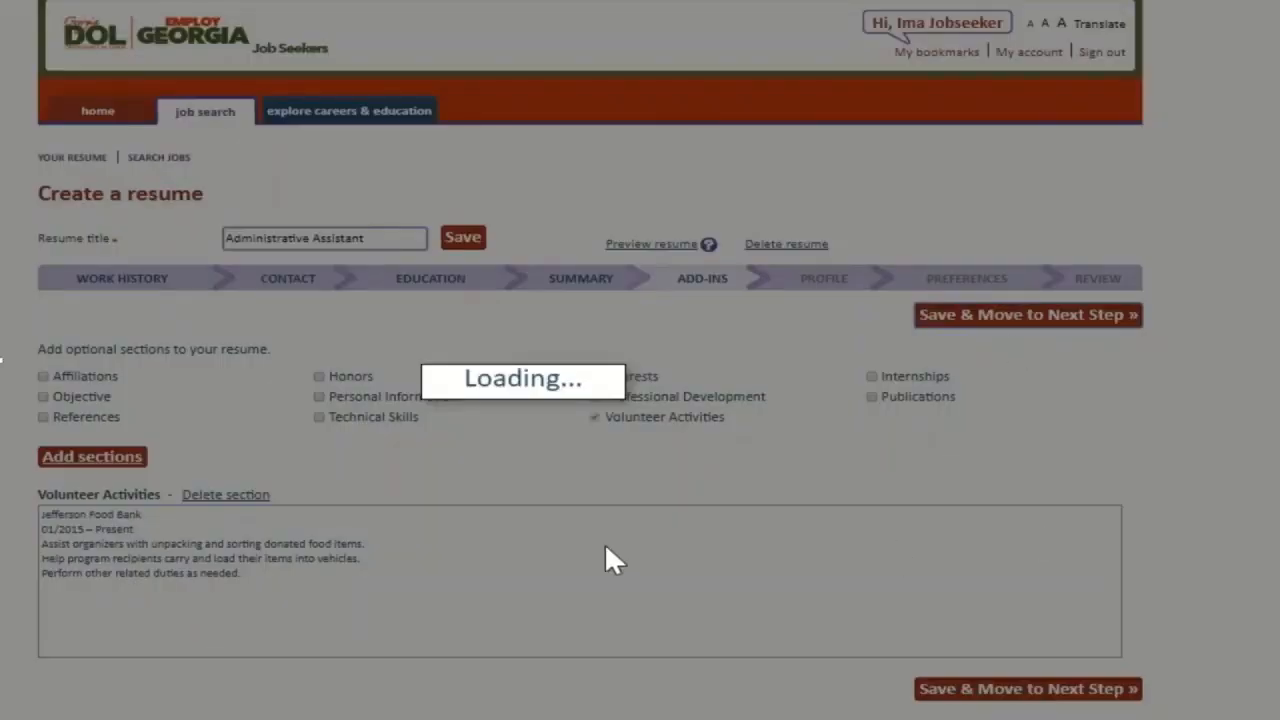
# Step: Set employment status to Not Employed, gender to Female and ethnicity to Non Hispanic or Latino
pyautogui.scroll(-3, 612, 560)
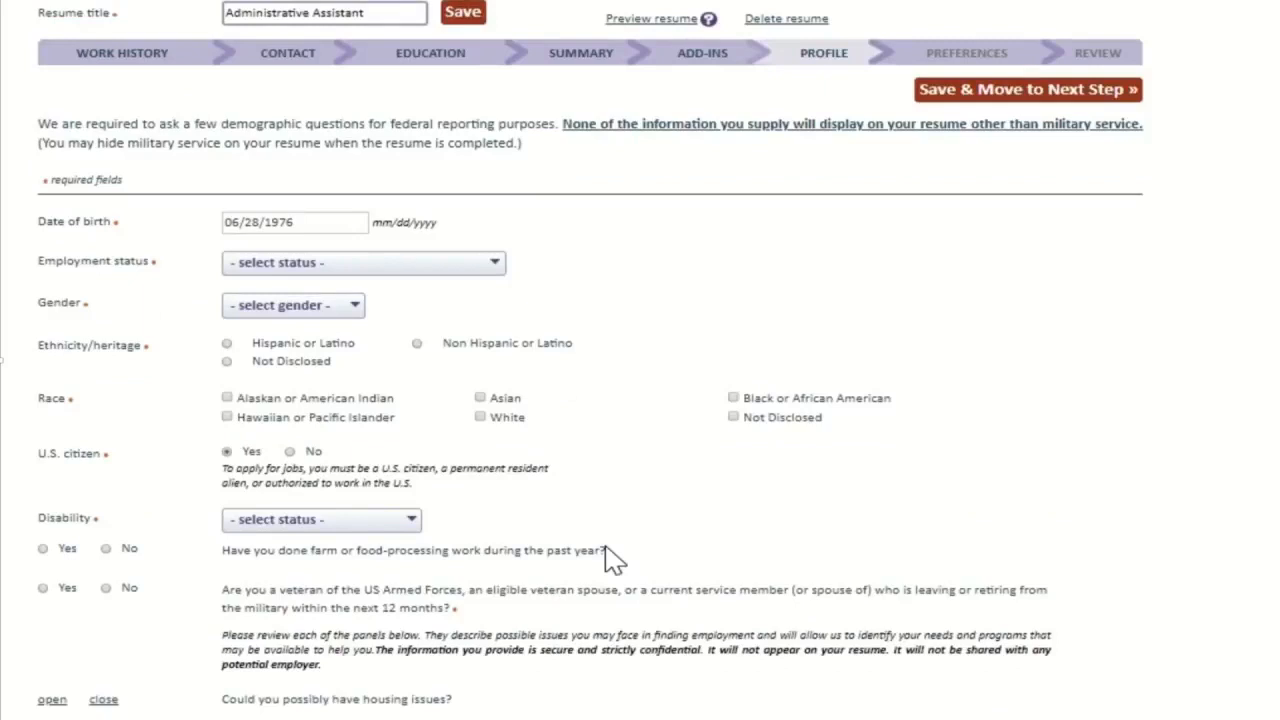
pyautogui.click(358, 264)
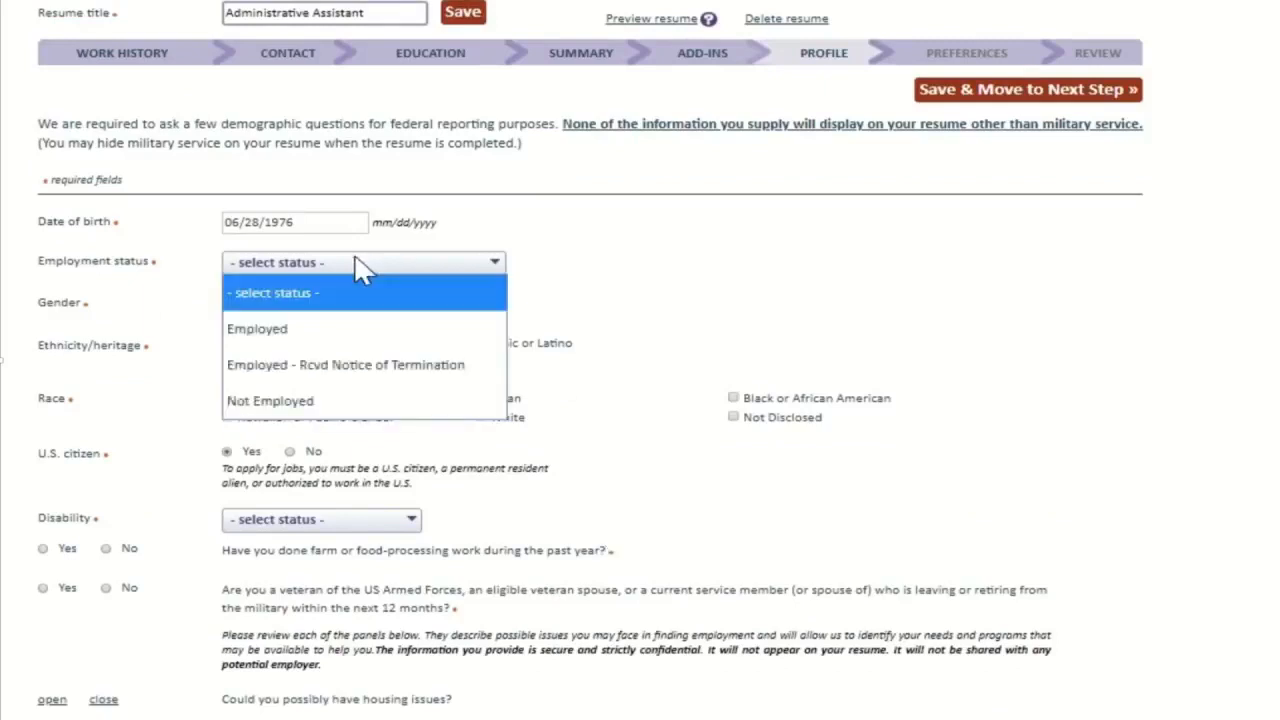
pyautogui.click(340, 402)
pyautogui.click(305, 305)
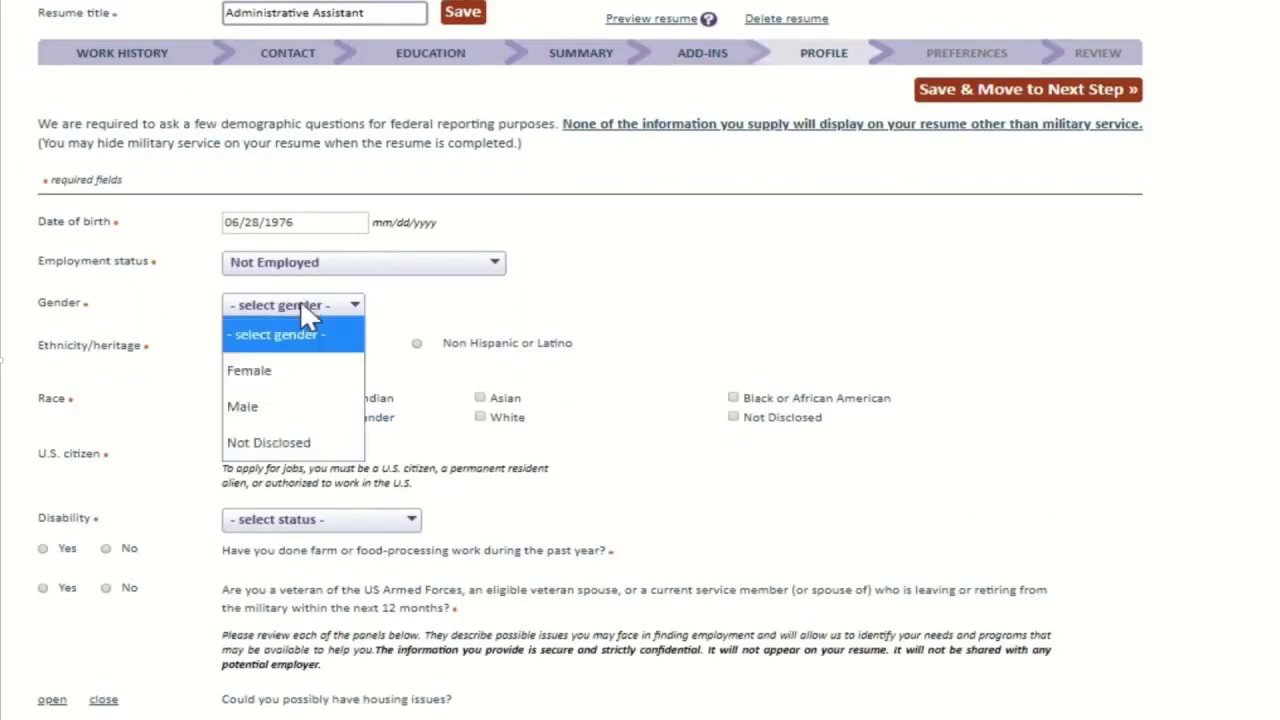
pyautogui.click(291, 380)
pyautogui.click(417, 343)
# Step: Mark race as White, keep U.S. citizen as Yes, and set disability status to Not Disabled
pyautogui.scroll(-3, 425, 403)
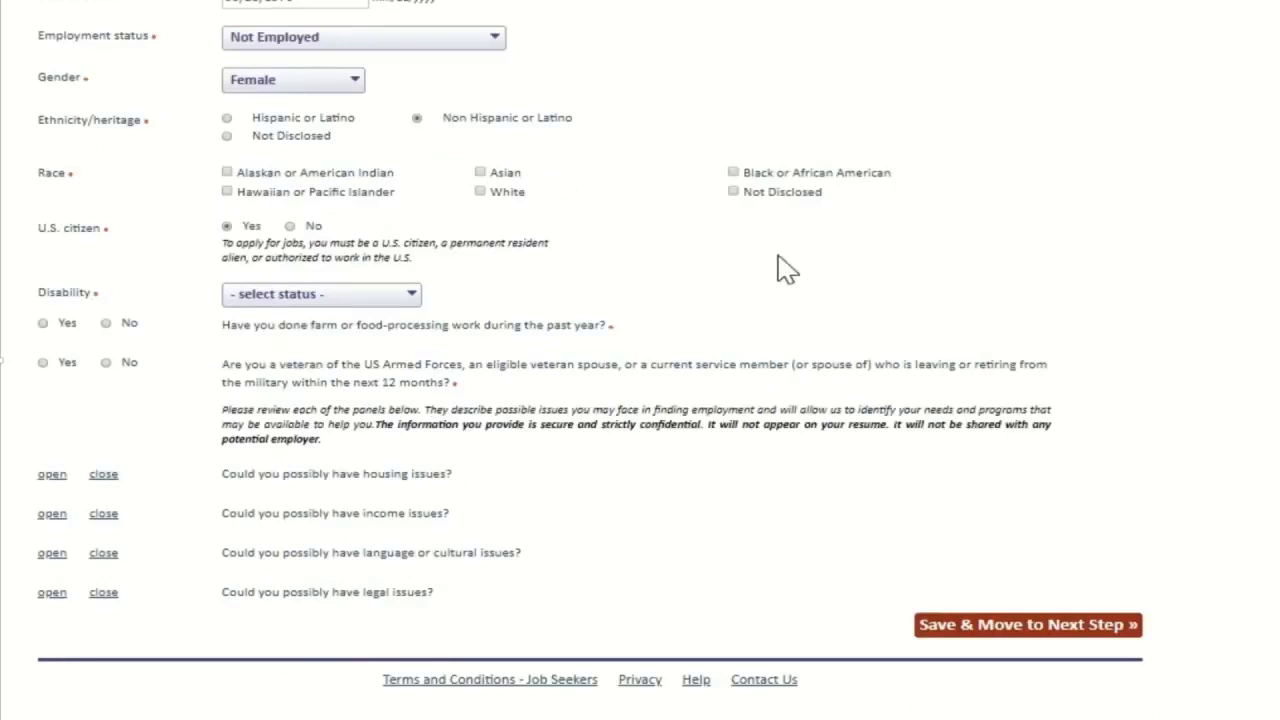
pyautogui.click(733, 192)
pyautogui.click(481, 192)
pyautogui.scroll(-1, 652, 296)
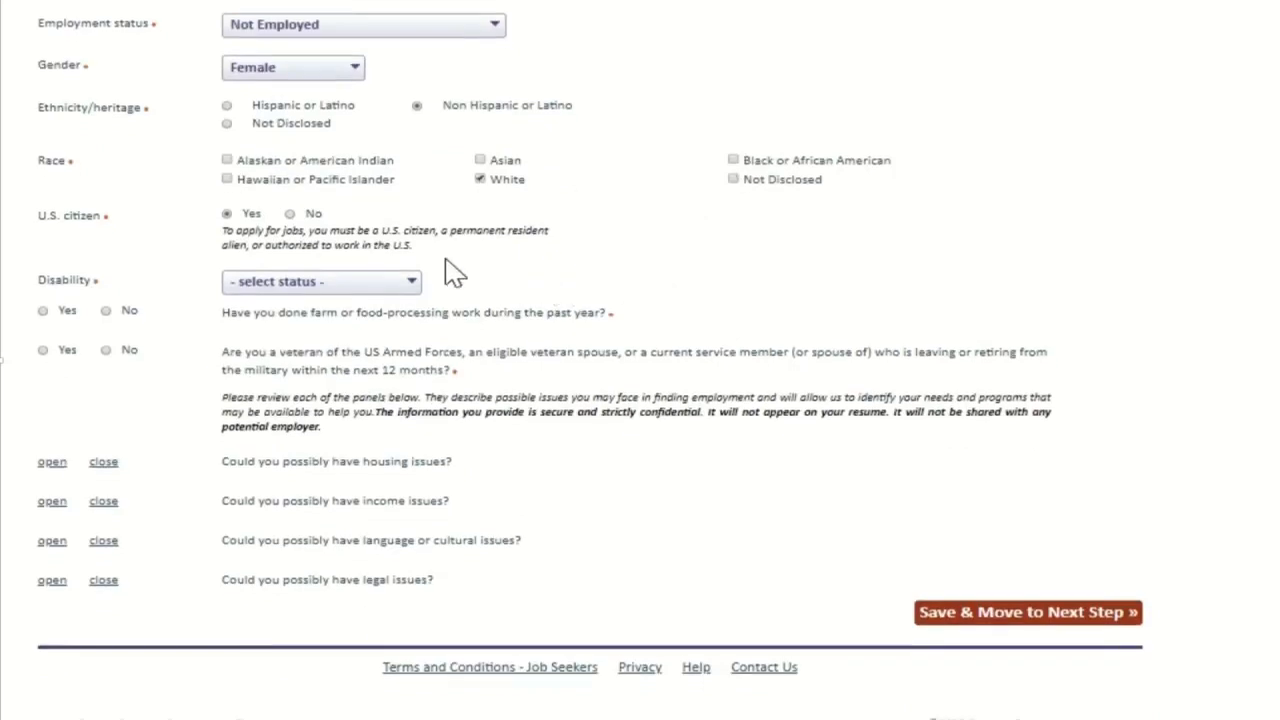
pyautogui.click(290, 213)
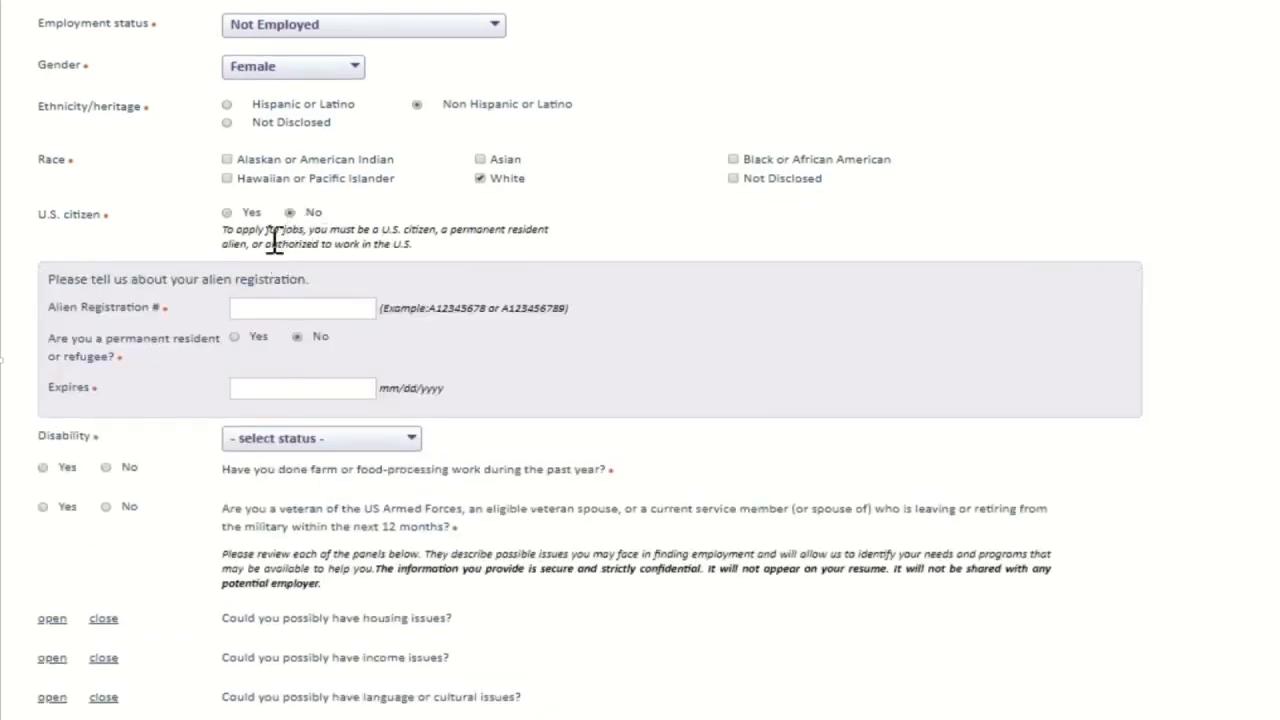
pyautogui.click(227, 213)
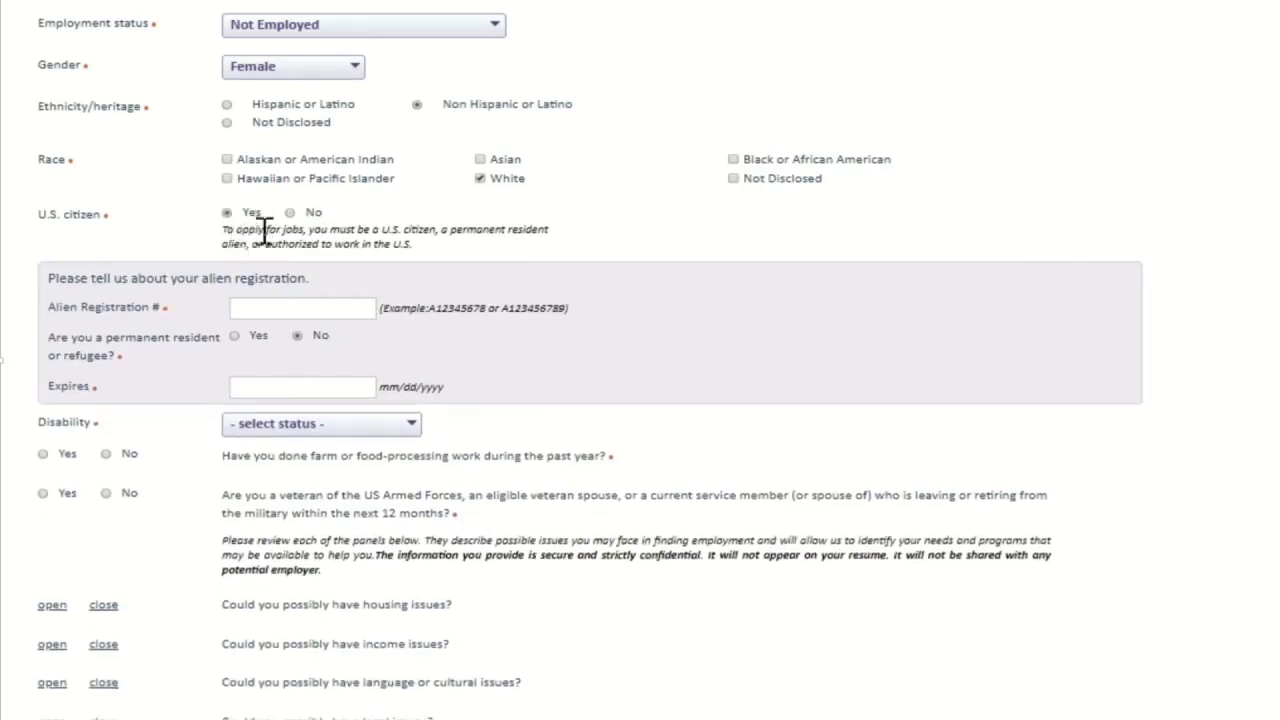
pyautogui.click(352, 288)
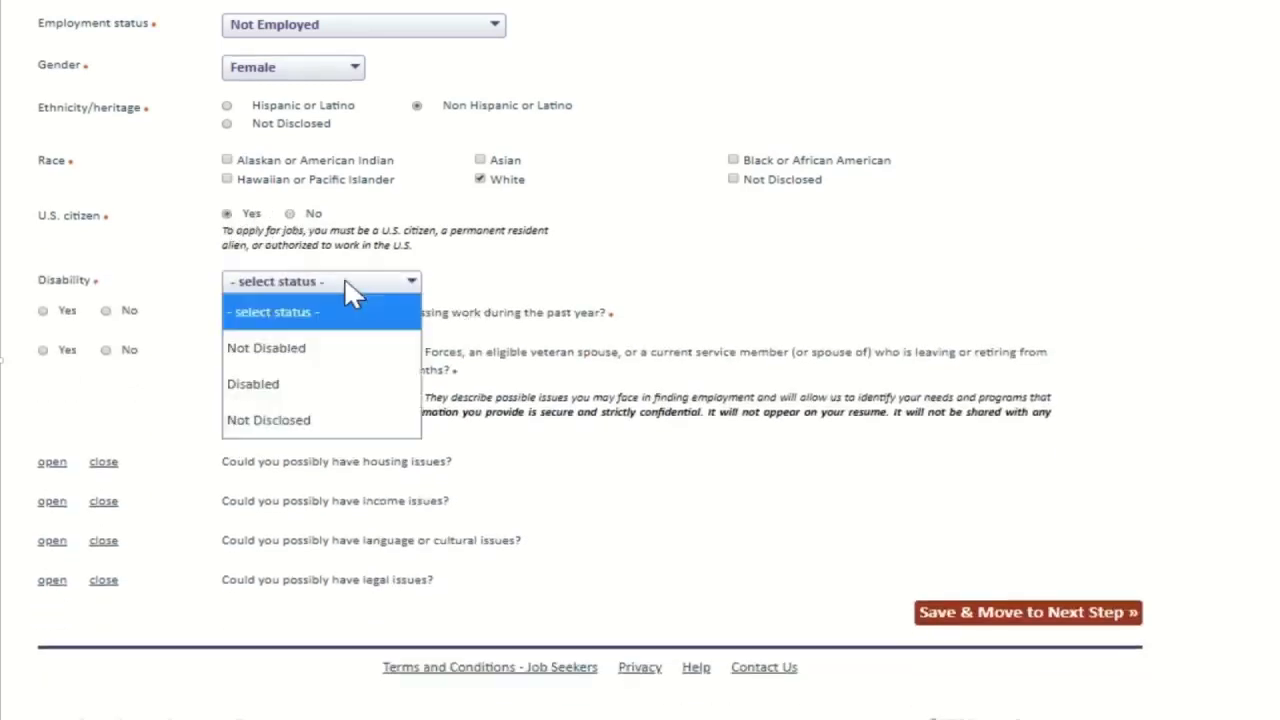
pyautogui.click(322, 350)
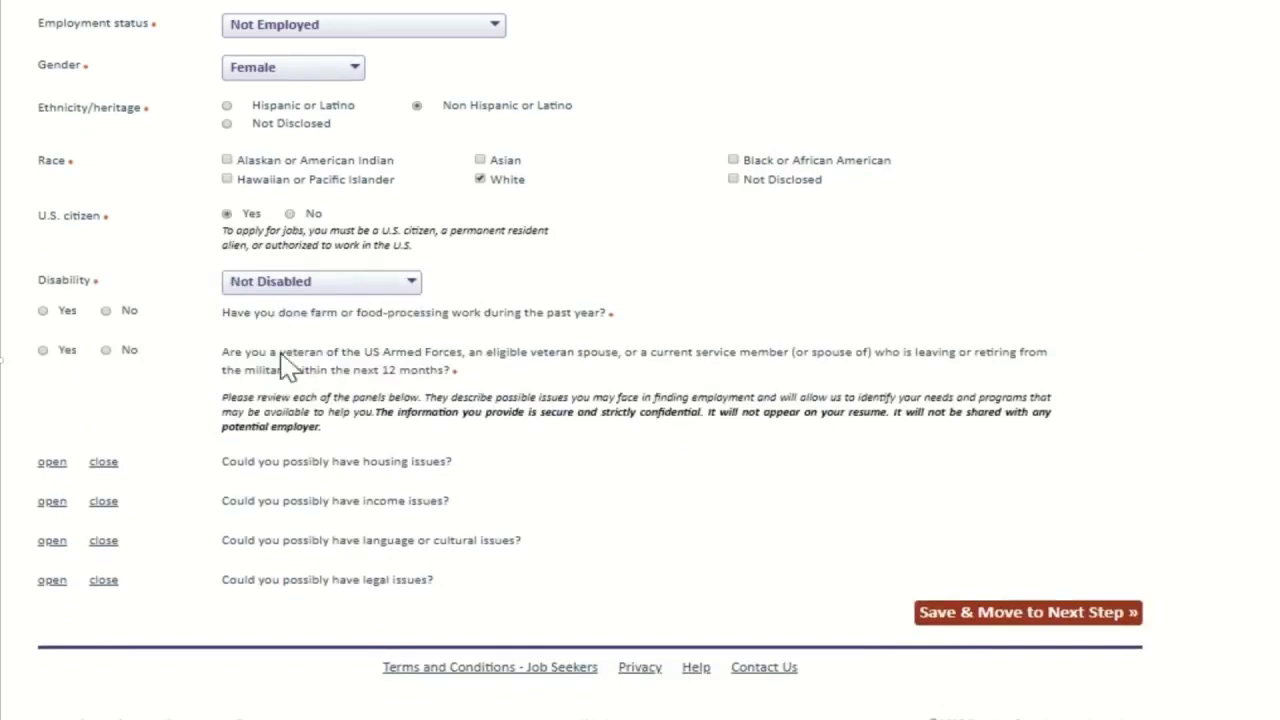
# Step: Answer No to the farm-work question and No to the veteran question
pyautogui.click(106, 311)
pyautogui.click(42, 350)
pyautogui.scroll(-4, 477, 432)
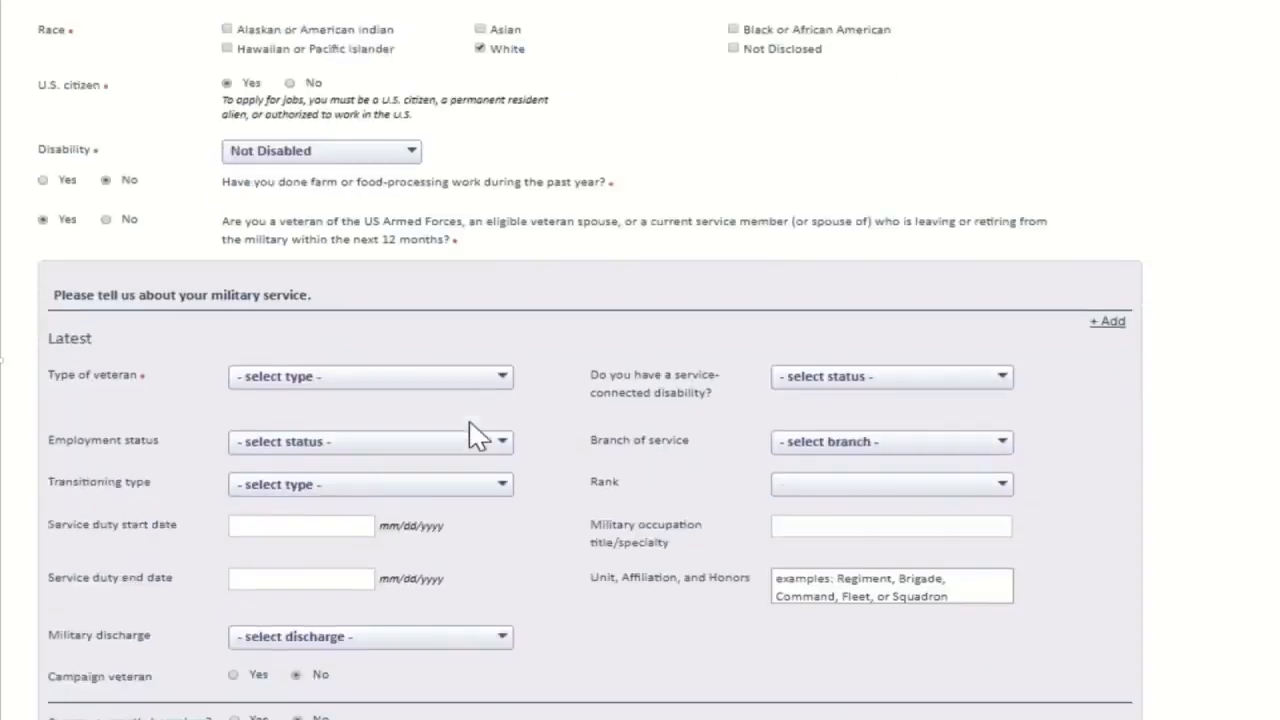
pyautogui.scroll(-1, 477, 433)
pyautogui.scroll(3, 472, 434)
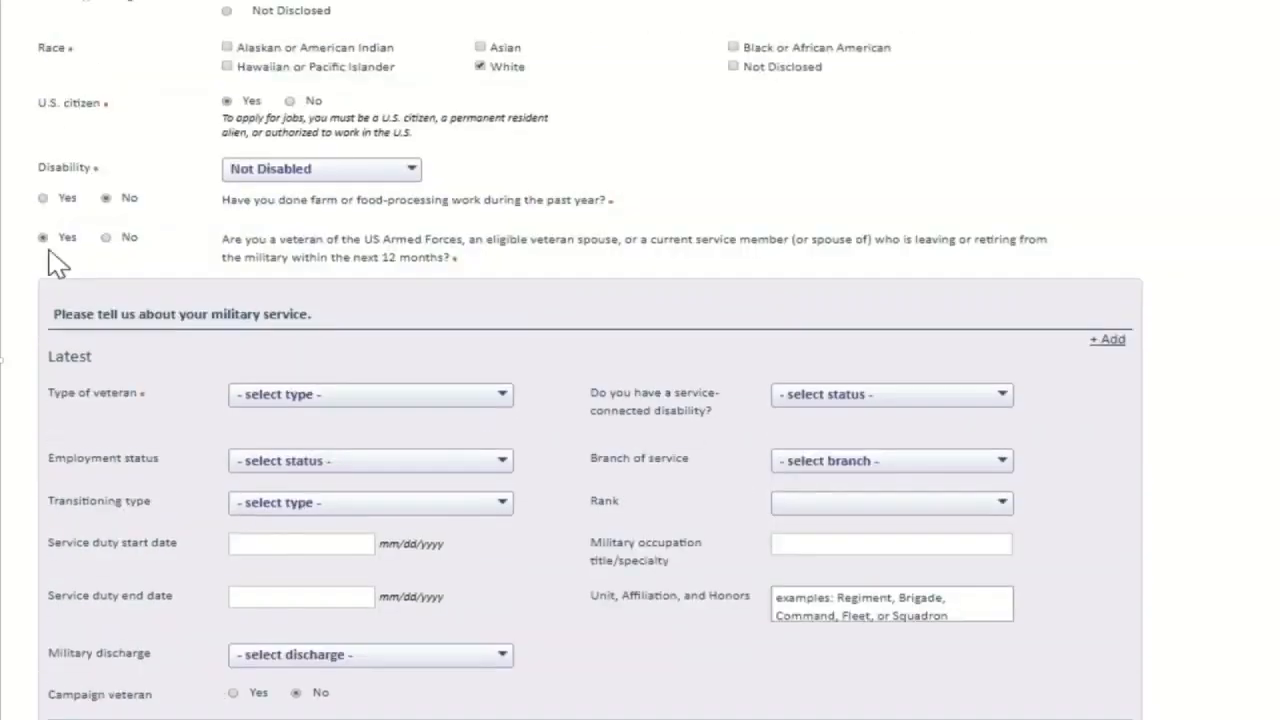
pyautogui.click(106, 237)
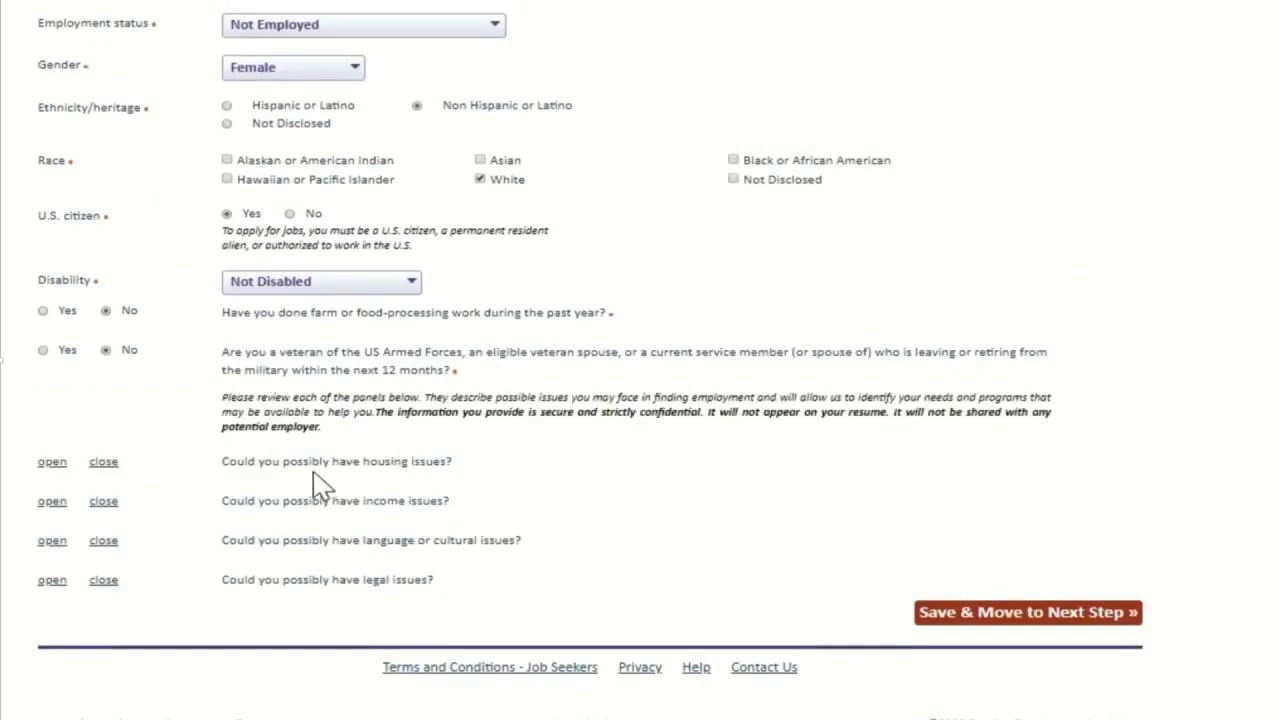
# Step: Expand then collapse the housing issues questions and save the profile
pyautogui.click(52, 463)
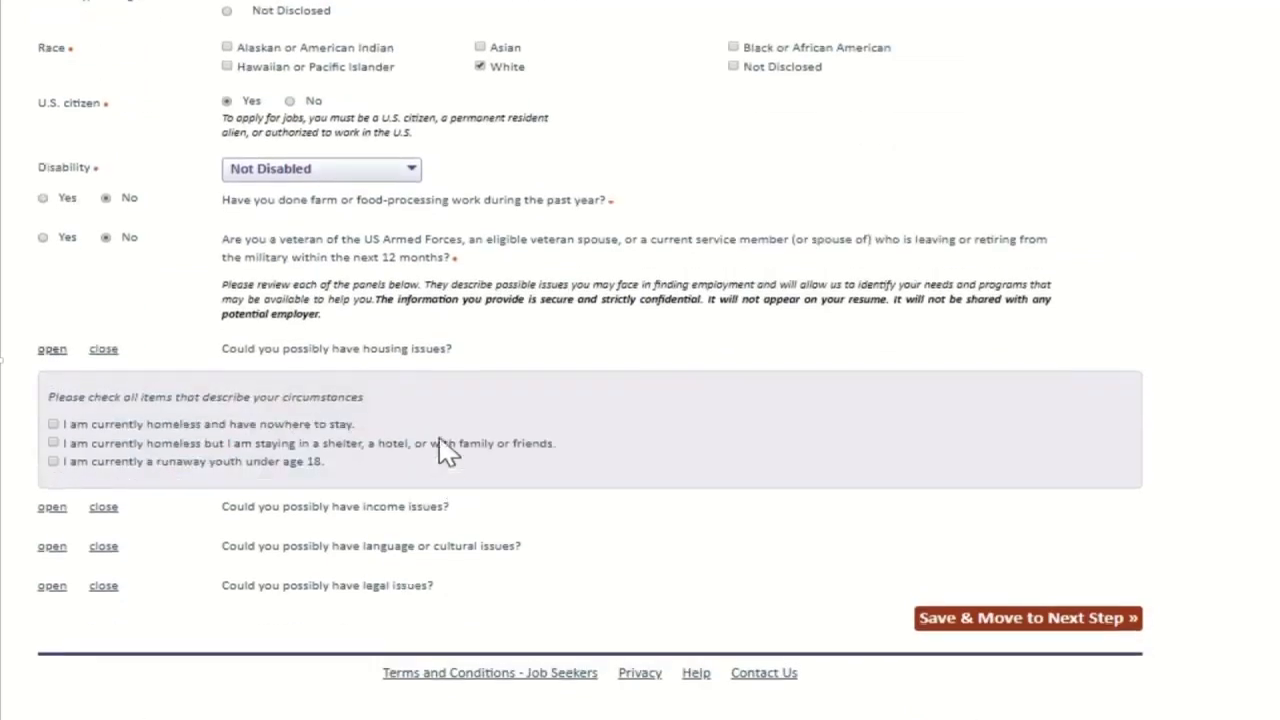
pyautogui.click(100, 350)
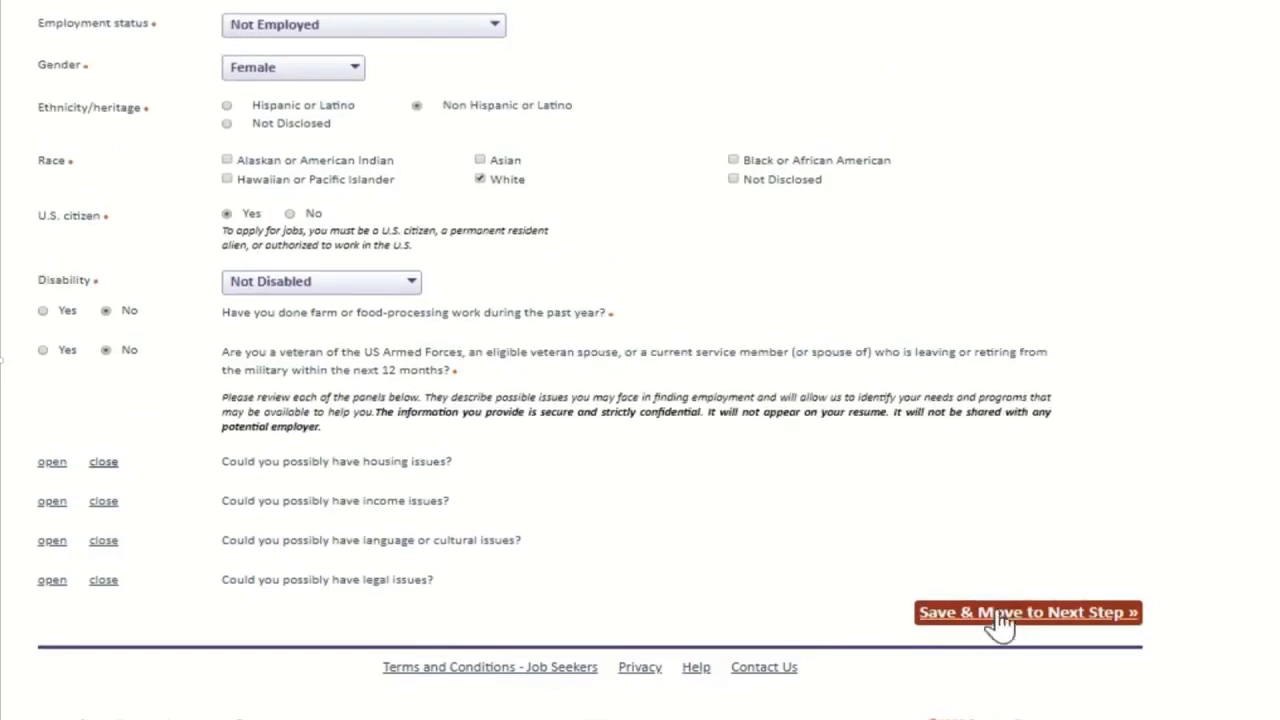
pyautogui.click(1000, 620)
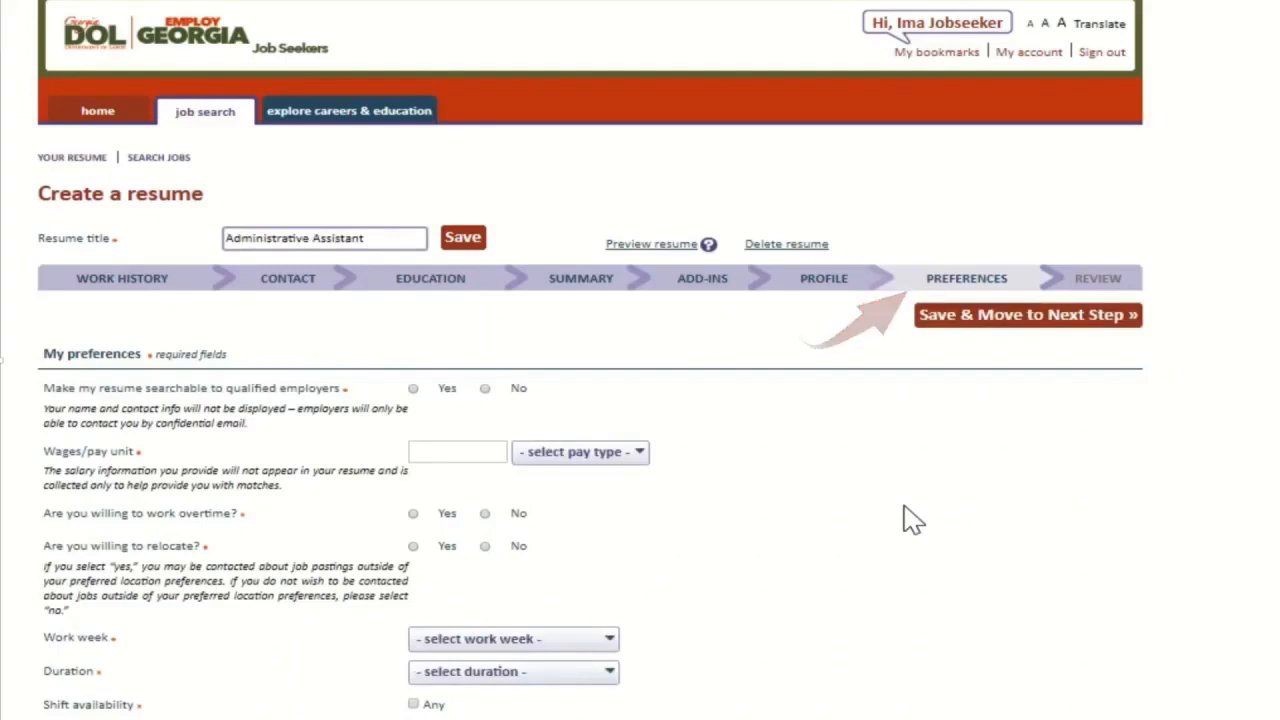
# Step: Make the resume searchable, expect 30,000 yearly, accept overtime, and decline relocation
pyautogui.scroll(-1, 912, 520)
pyautogui.scroll(-1, 912, 520)
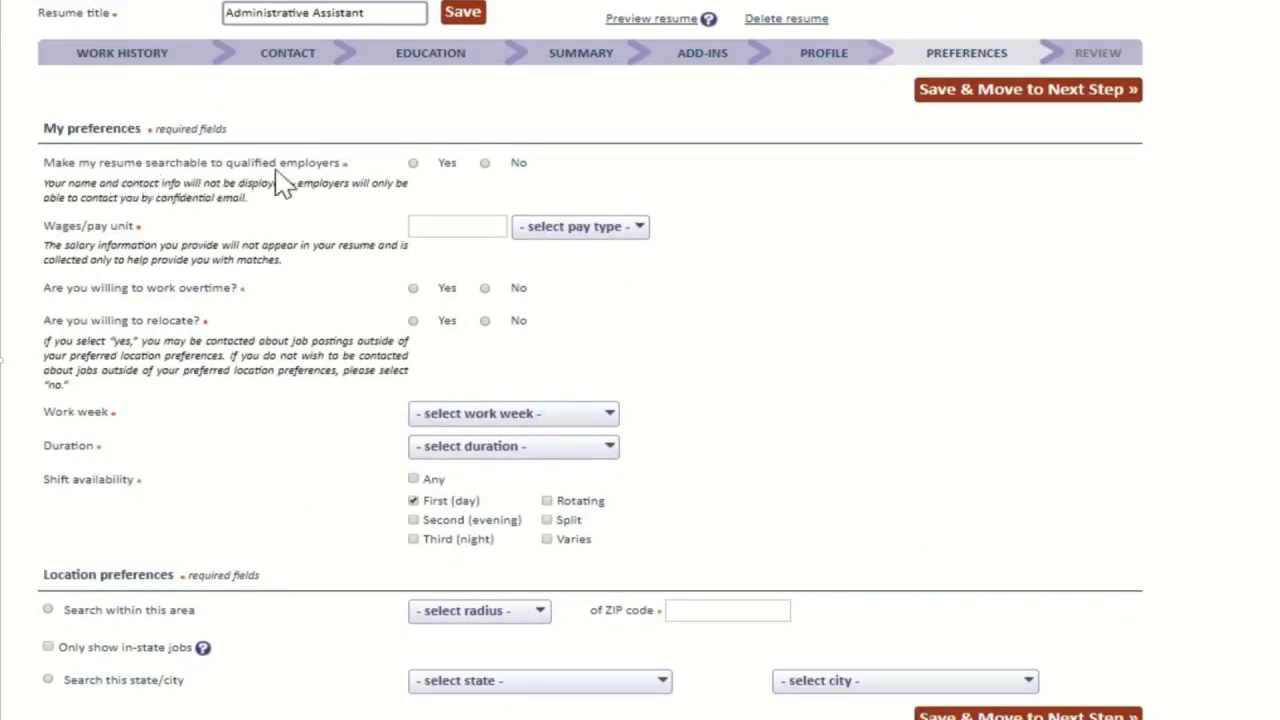
pyautogui.click(414, 164)
pyautogui.click(426, 226)
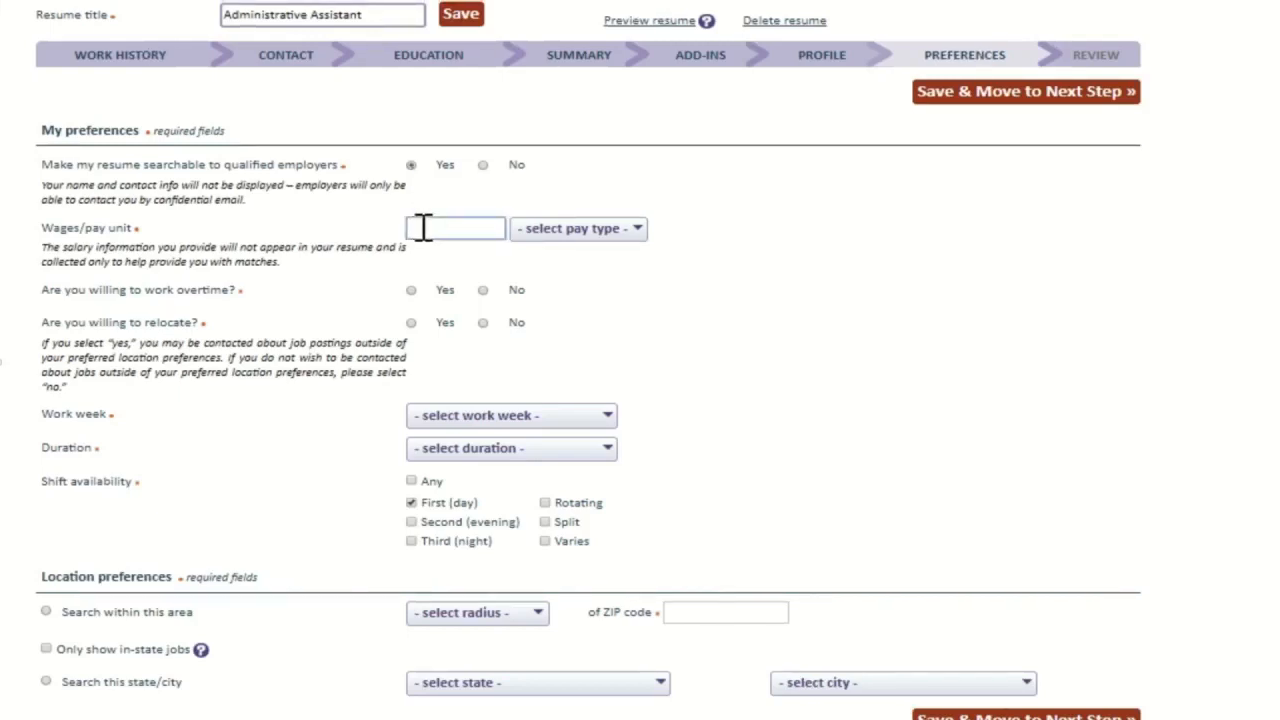
pyautogui.write('30,000')
pyautogui.click(578, 229)
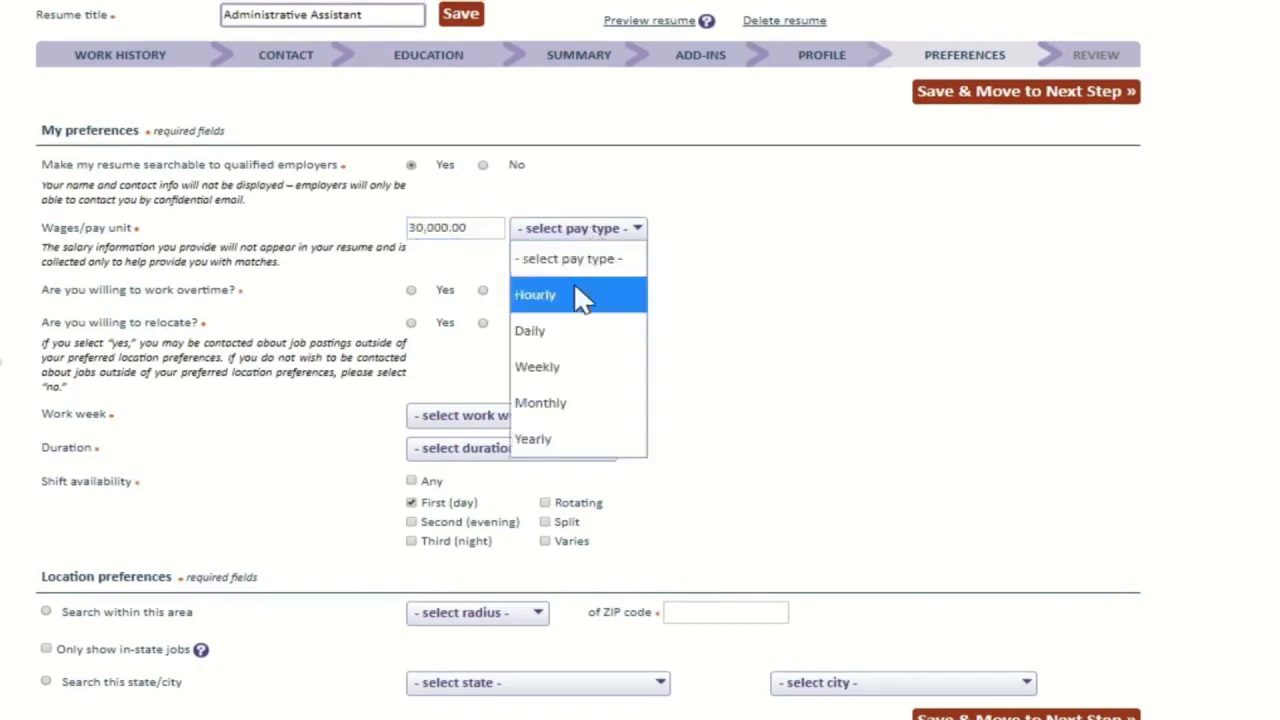
pyautogui.click(411, 290)
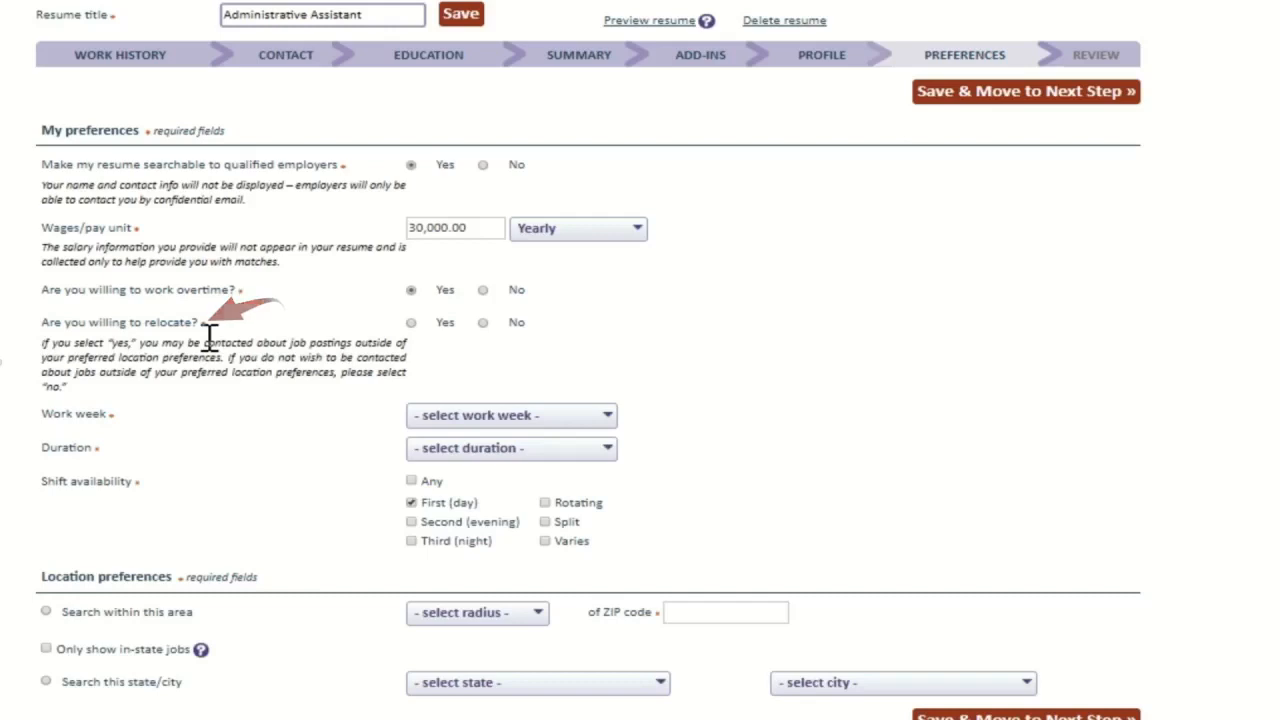
pyautogui.click(512, 326)
# Step: Choose a Full time work week, Full Time Regular duration, and the First (day) shift
pyautogui.scroll(-1, 734, 357)
pyautogui.click(550, 306)
pyautogui.click(460, 406)
pyautogui.click(486, 340)
pyautogui.click(517, 481)
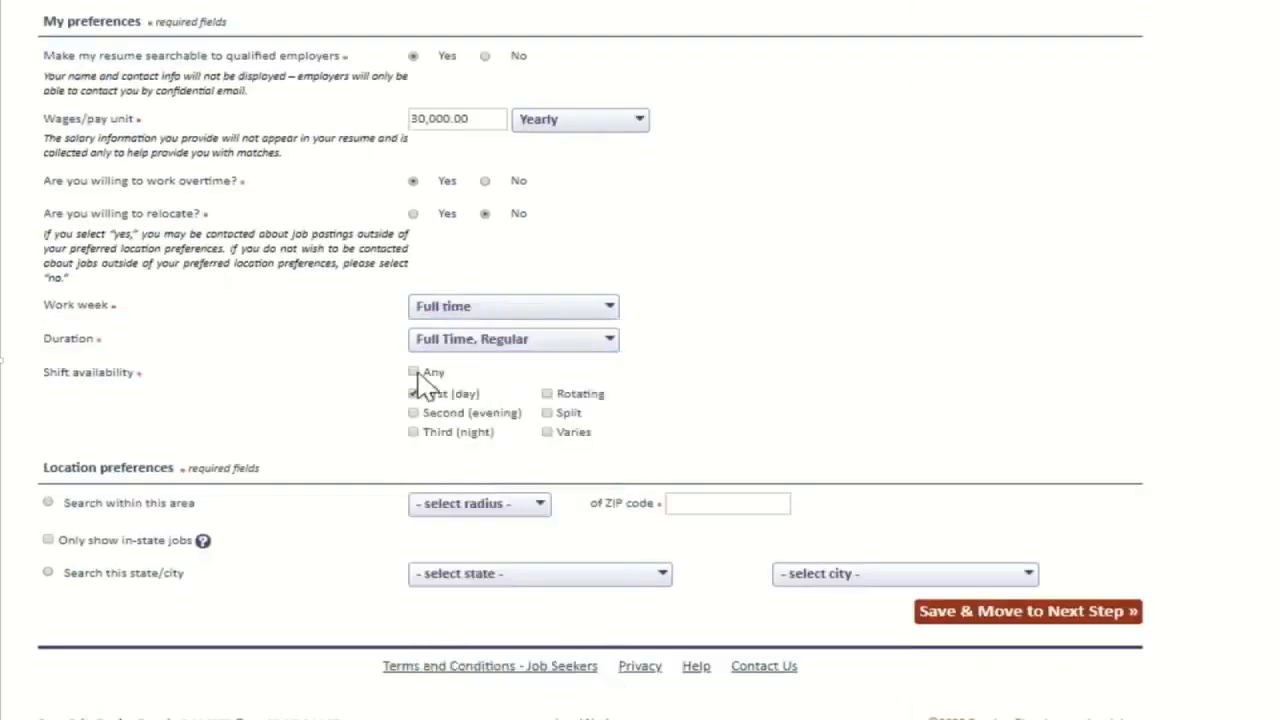
pyautogui.click(415, 392)
# Step: Limit job location to within 25 miles of ZIP 30303 and save the preferences
pyautogui.click(48, 502)
pyautogui.click(510, 503)
pyautogui.click(478, 534)
pyautogui.click(720, 504)
pyautogui.write('30303')
pyautogui.click(1023, 620)
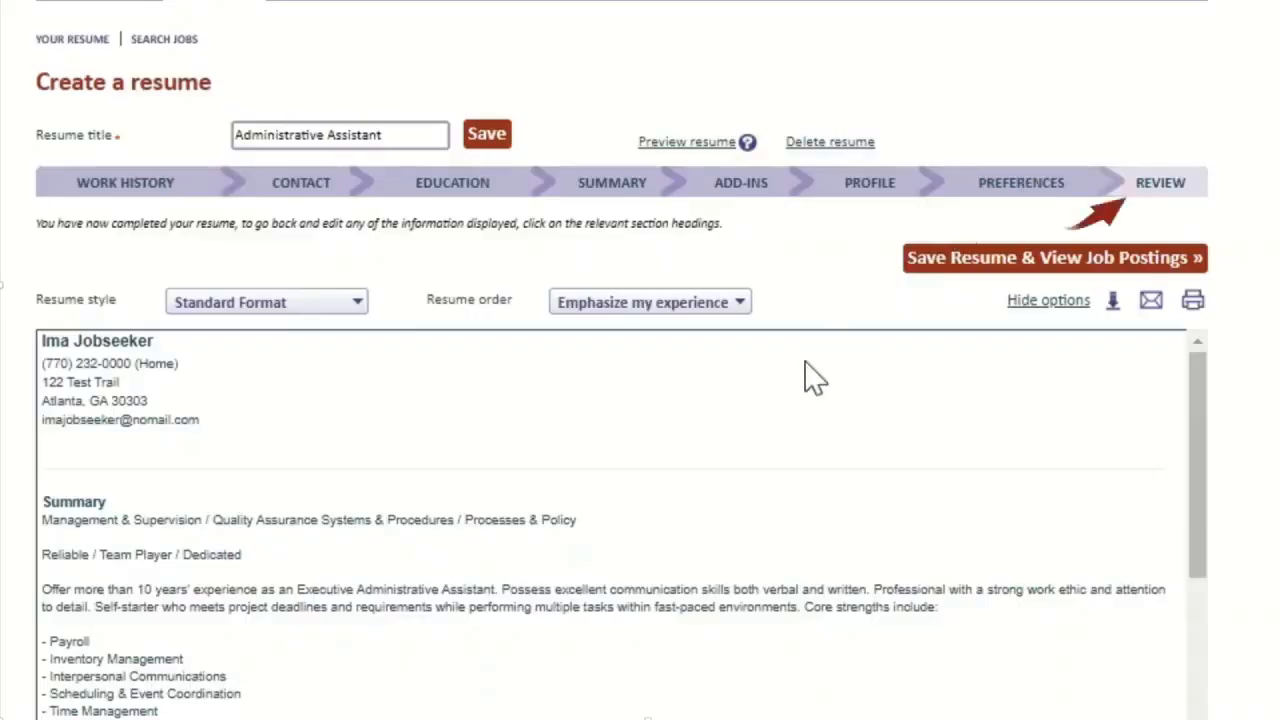
# Step: Look over the resume preview and switch it to Chronological Format
pyautogui.scroll(-3, 805, 363)
pyautogui.scroll(3, 805, 363)
pyautogui.scroll(-8, 1177, 345)
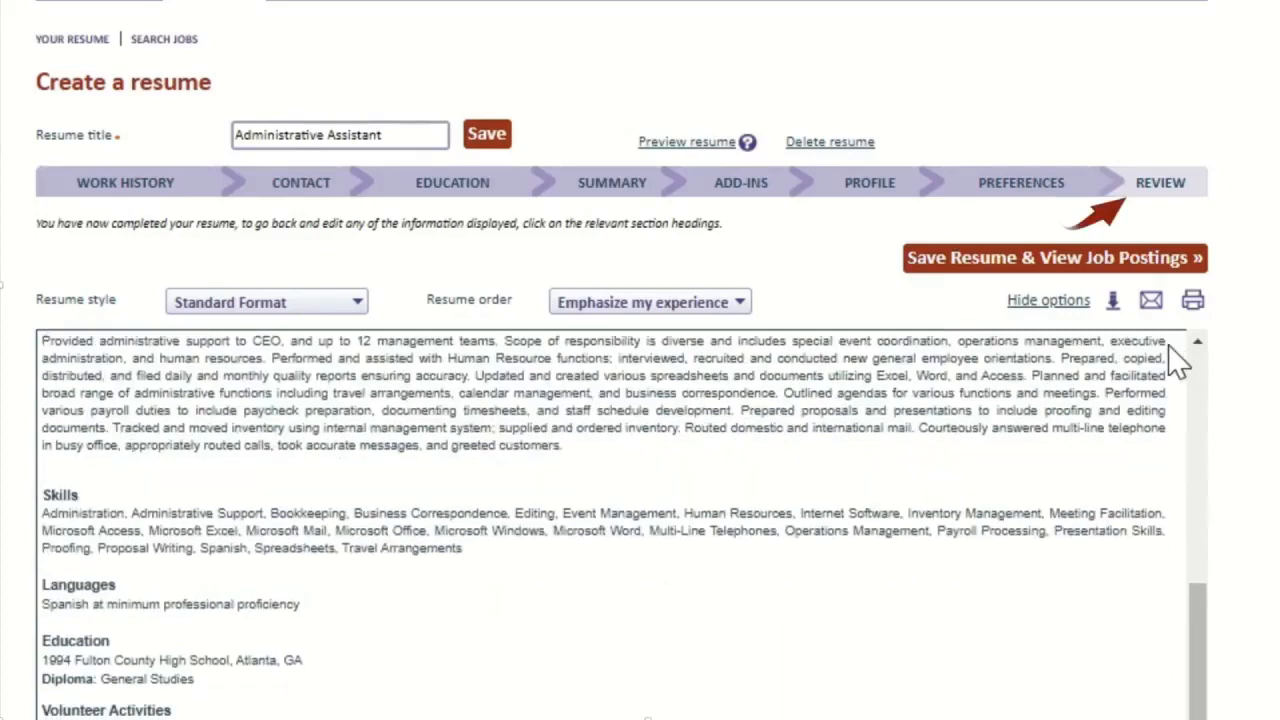
pyautogui.scroll(8, 1177, 360)
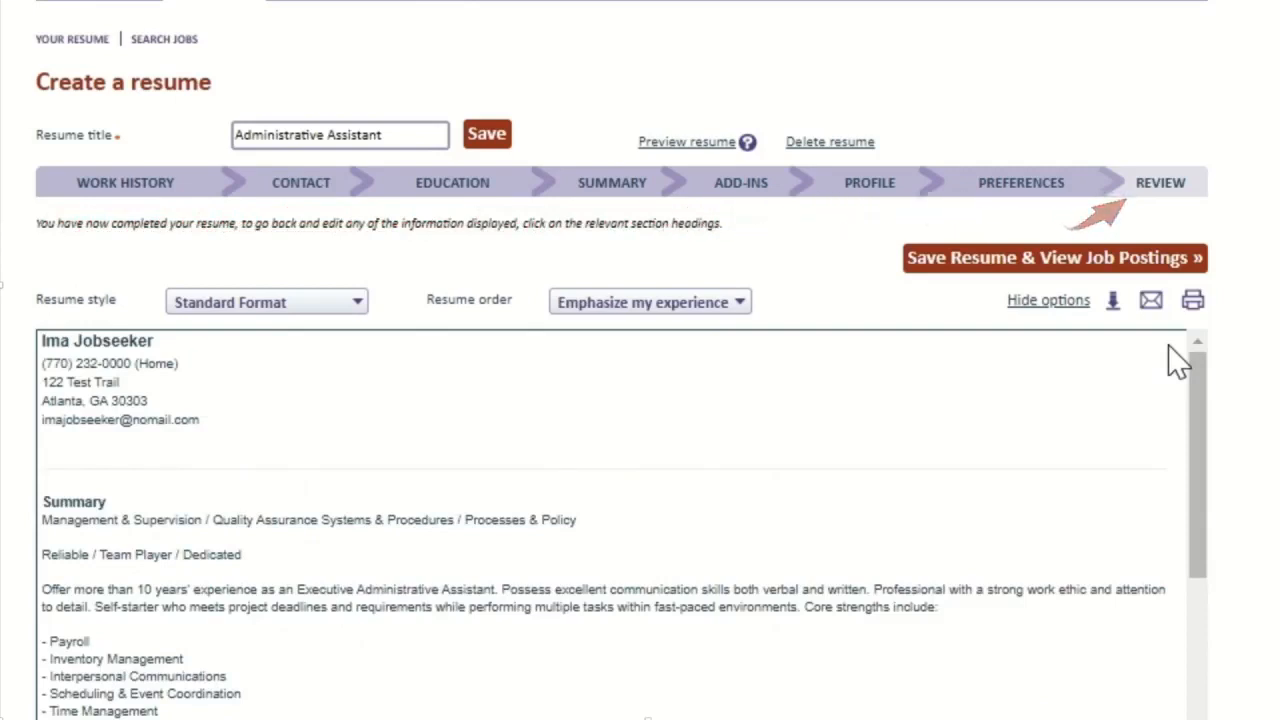
pyautogui.click(290, 304)
pyautogui.click(294, 378)
# Step: Review the Chronological layout, then switch the resume to Contemporary Format
pyautogui.scroll(-15, 302, 390)
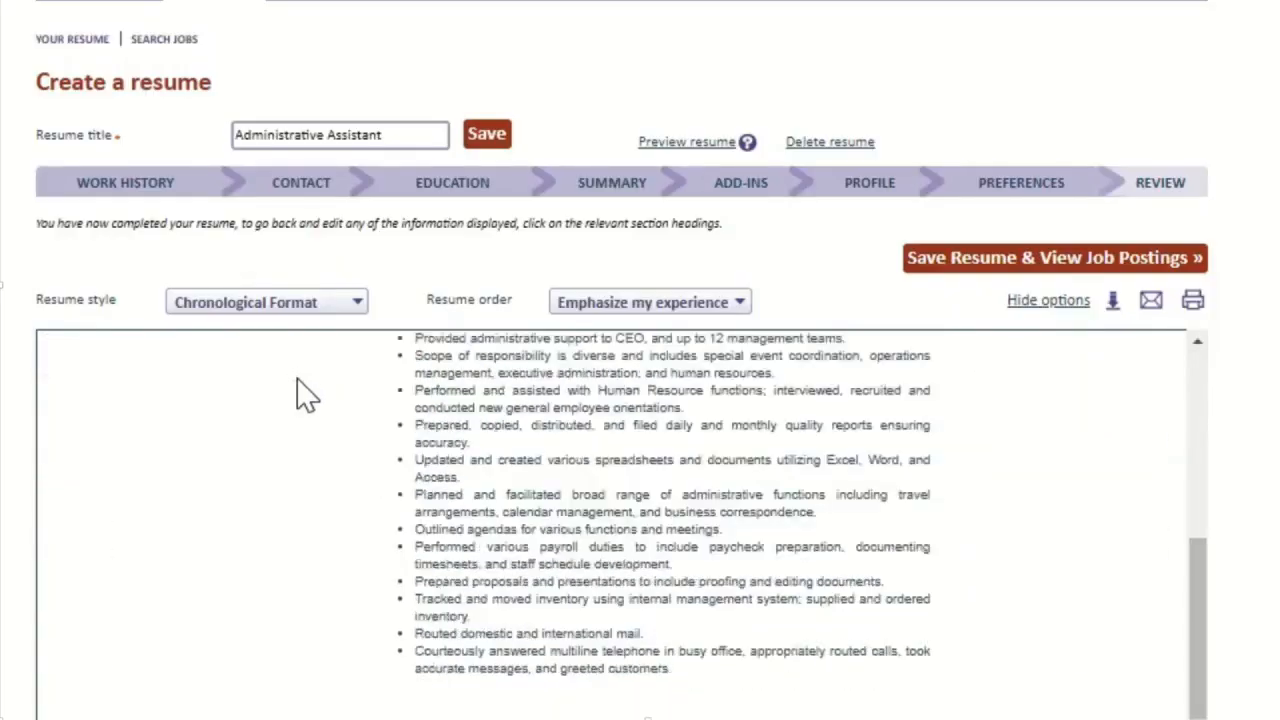
pyautogui.scroll(-1, 305, 395)
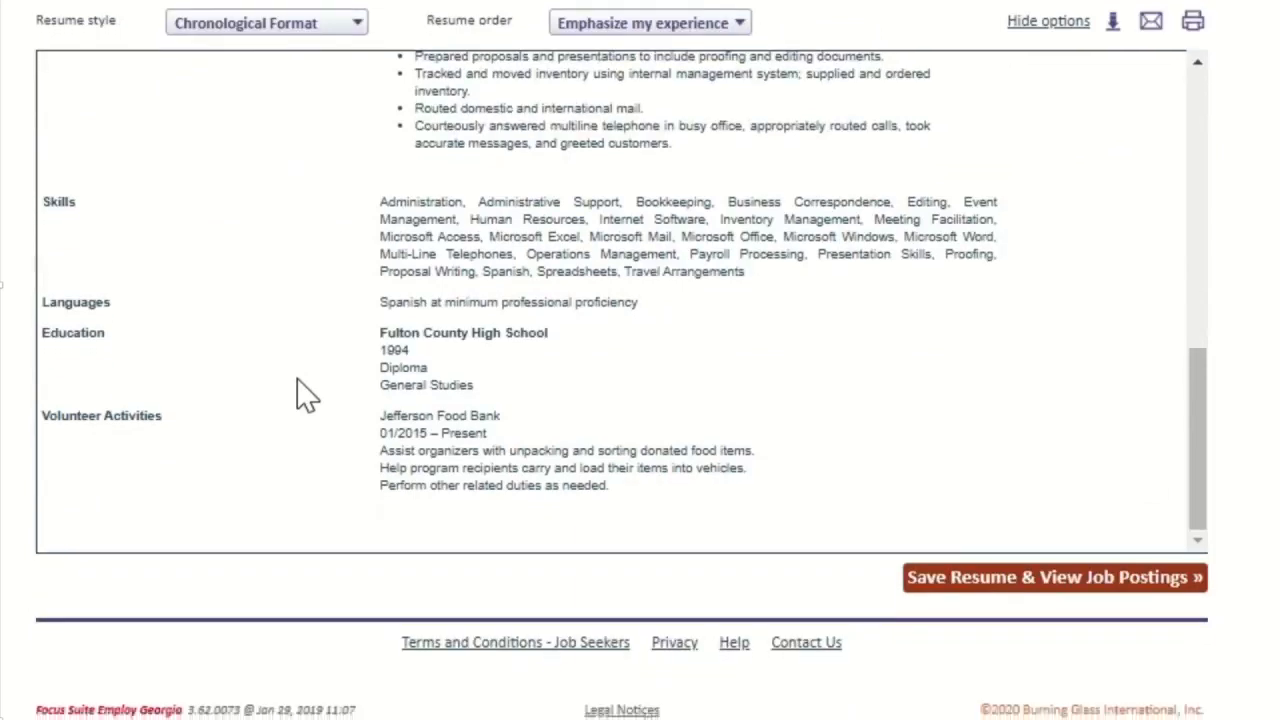
pyautogui.scroll(15, 302, 392)
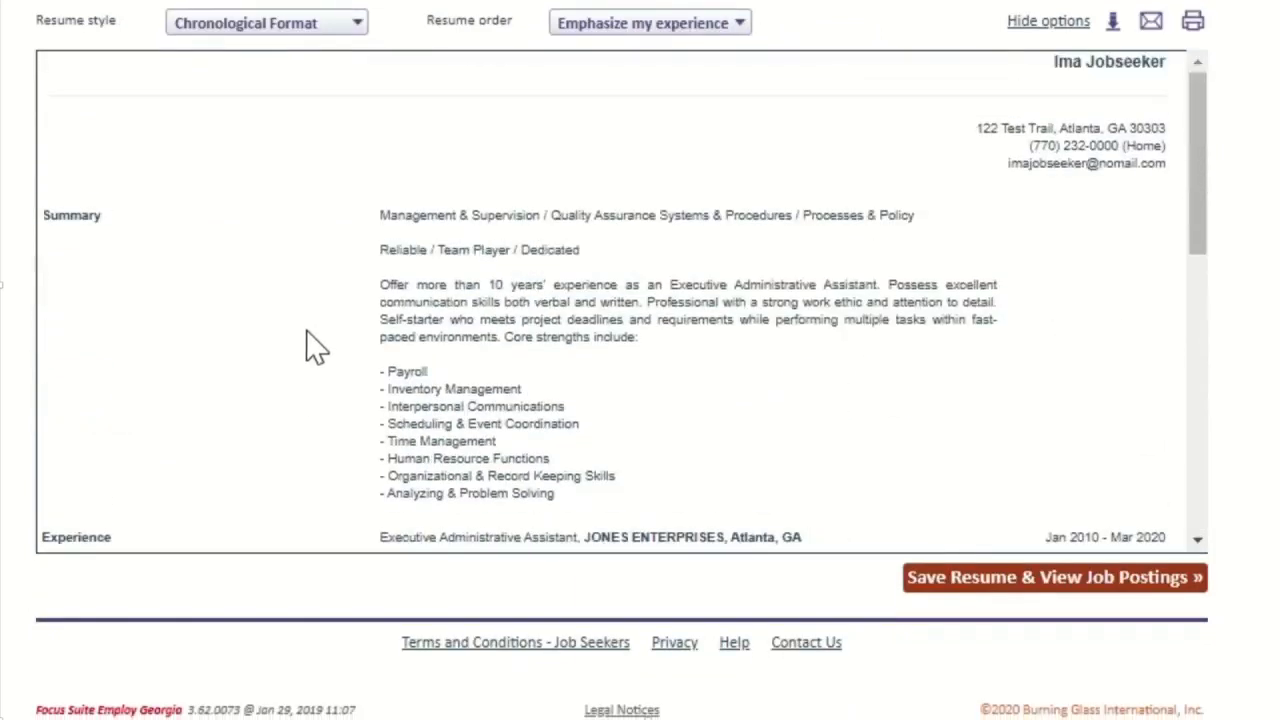
pyautogui.scroll(3, 305, 83)
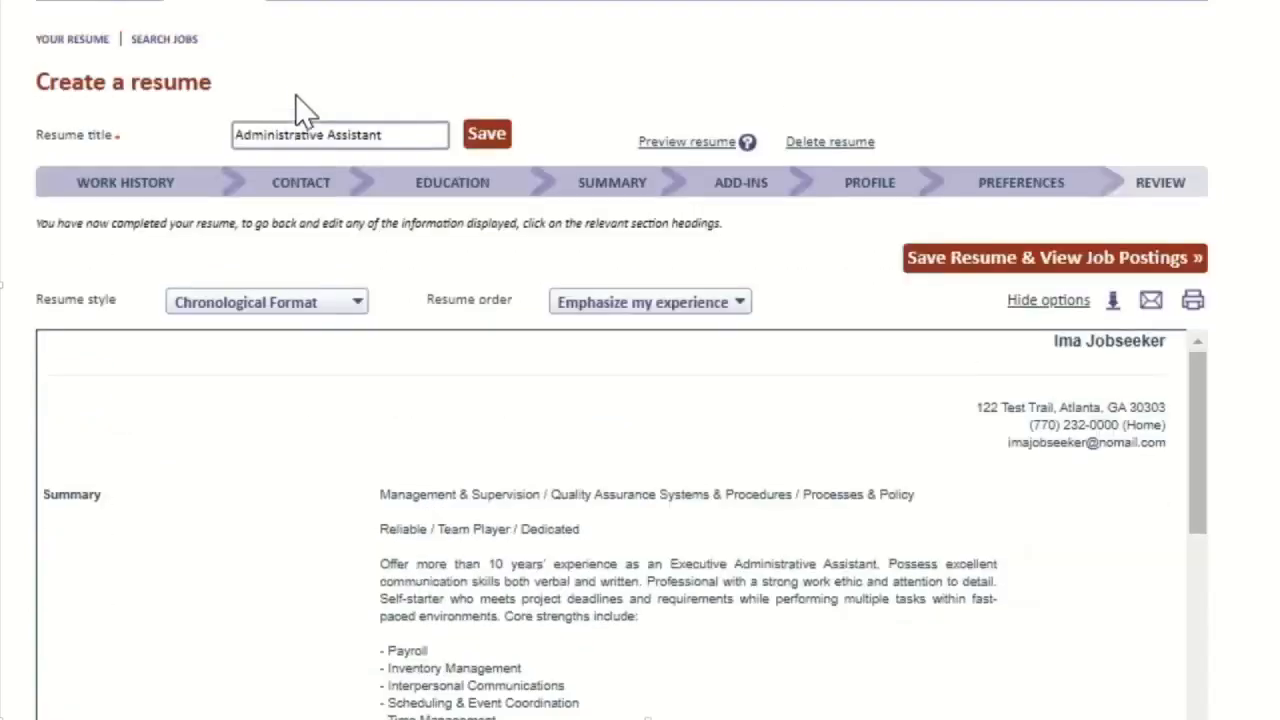
pyautogui.click(302, 300)
pyautogui.click(284, 470)
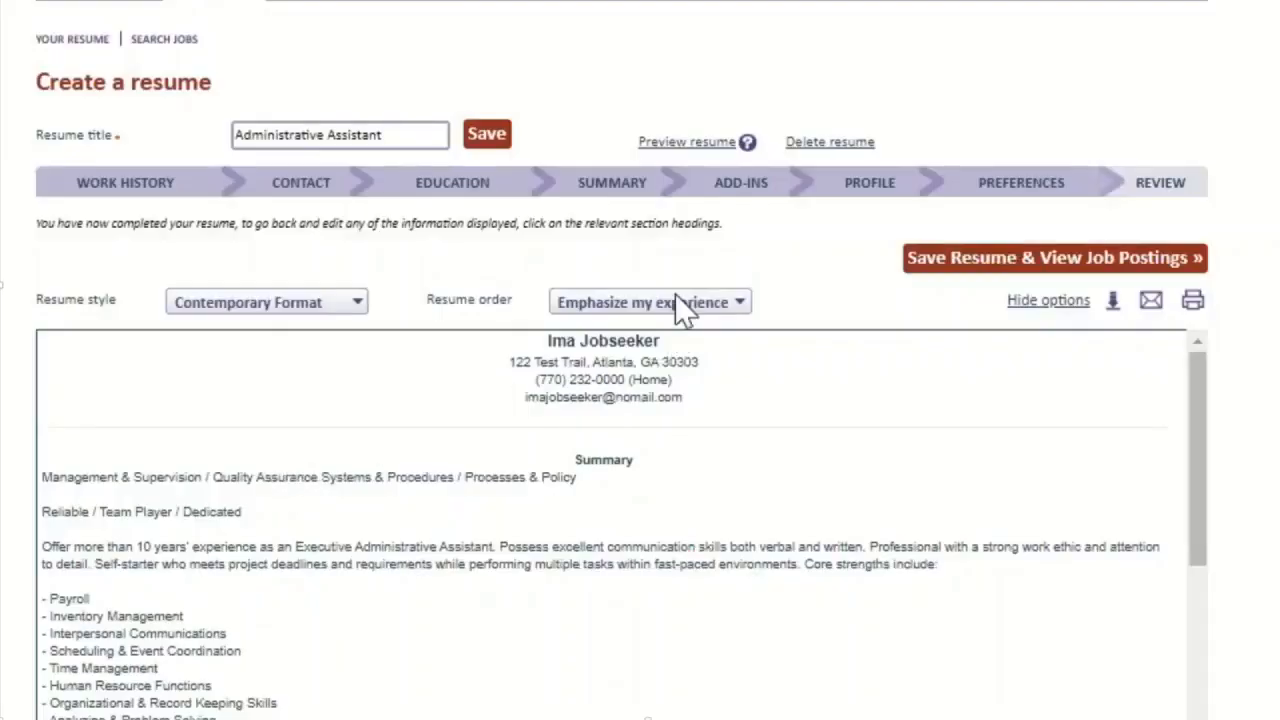
# Step: Order the resume to emphasize education, then skills, and return to Standard Format
pyautogui.click(675, 304)
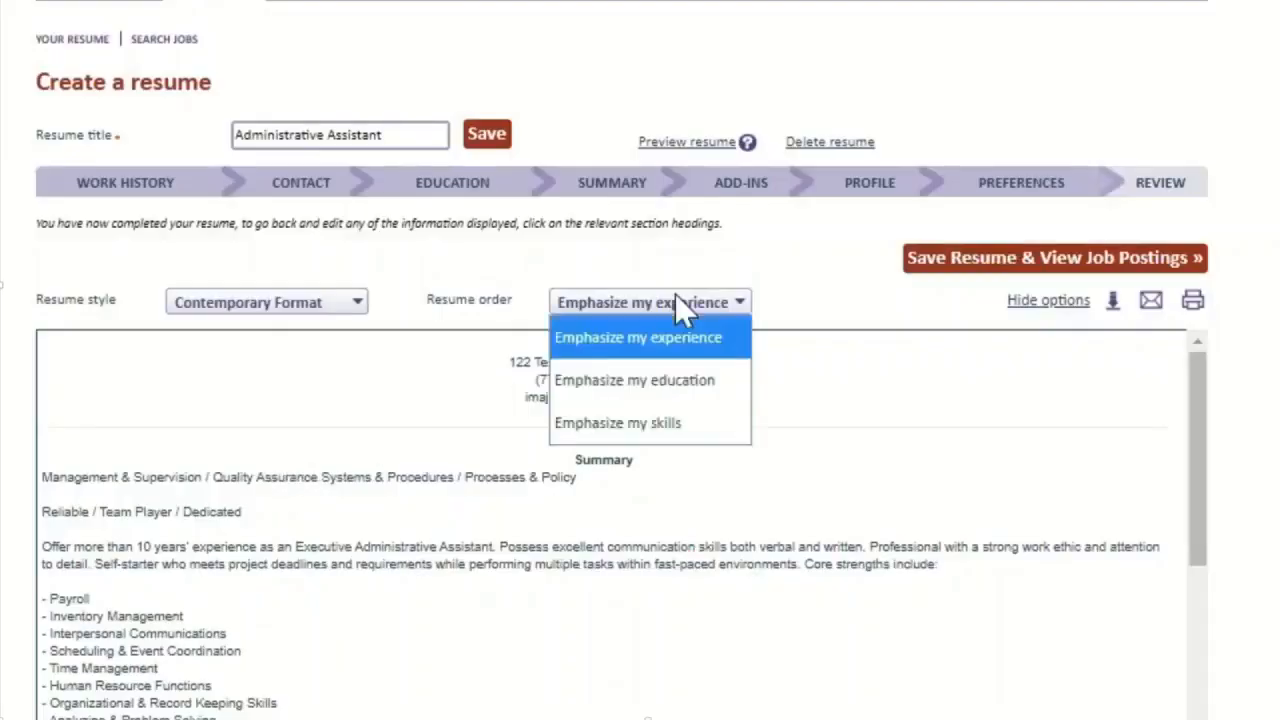
pyautogui.click(670, 380)
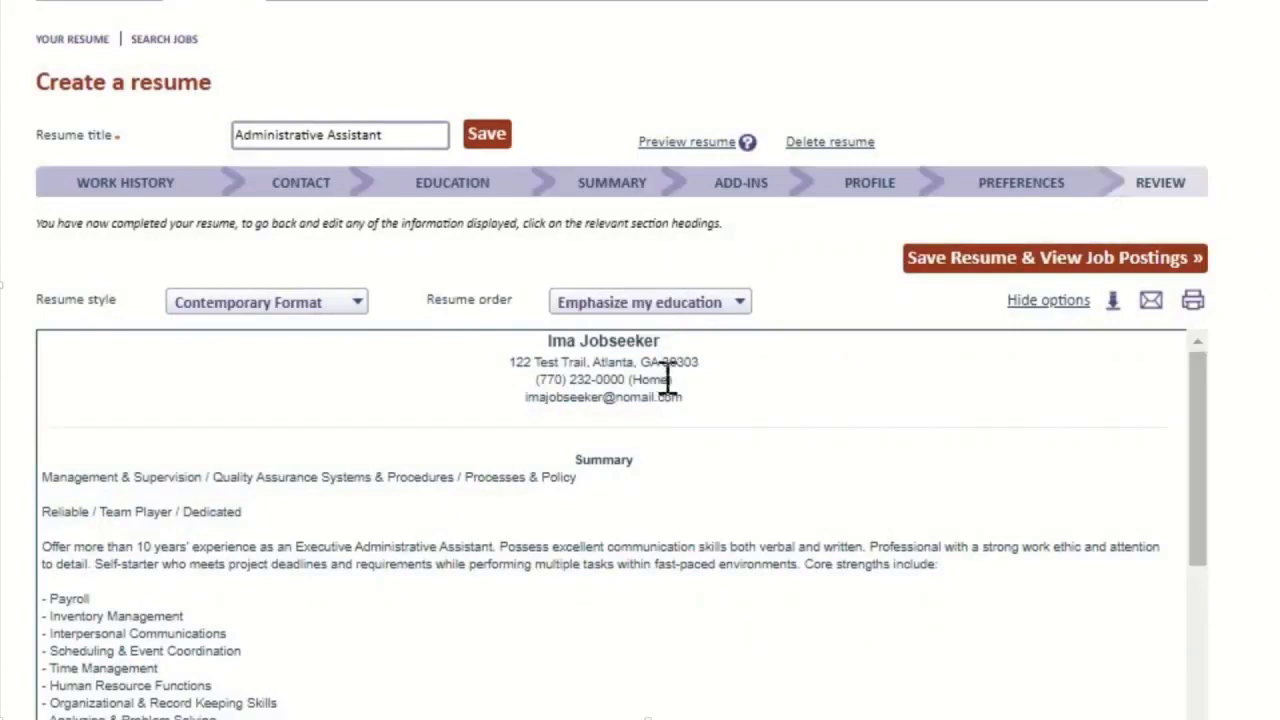
pyautogui.click(672, 304)
pyautogui.click(666, 424)
pyautogui.click(300, 305)
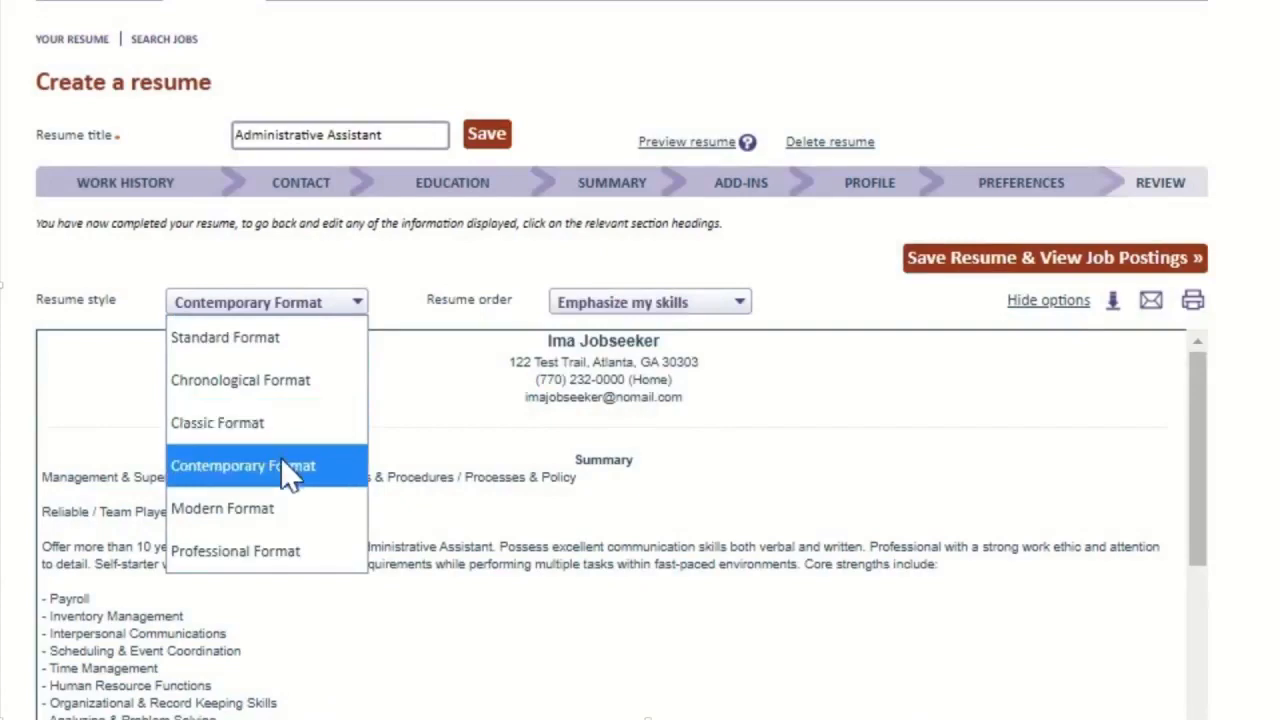
pyautogui.click(285, 338)
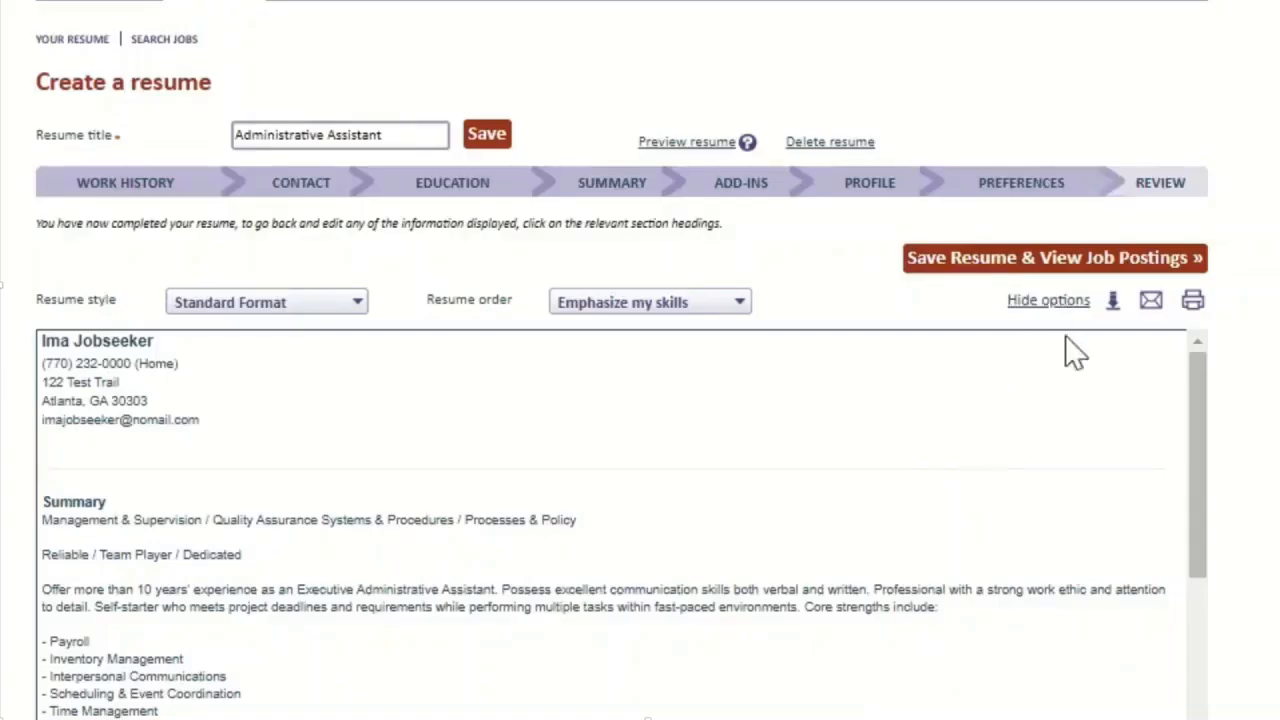
pyautogui.click(1040, 304)
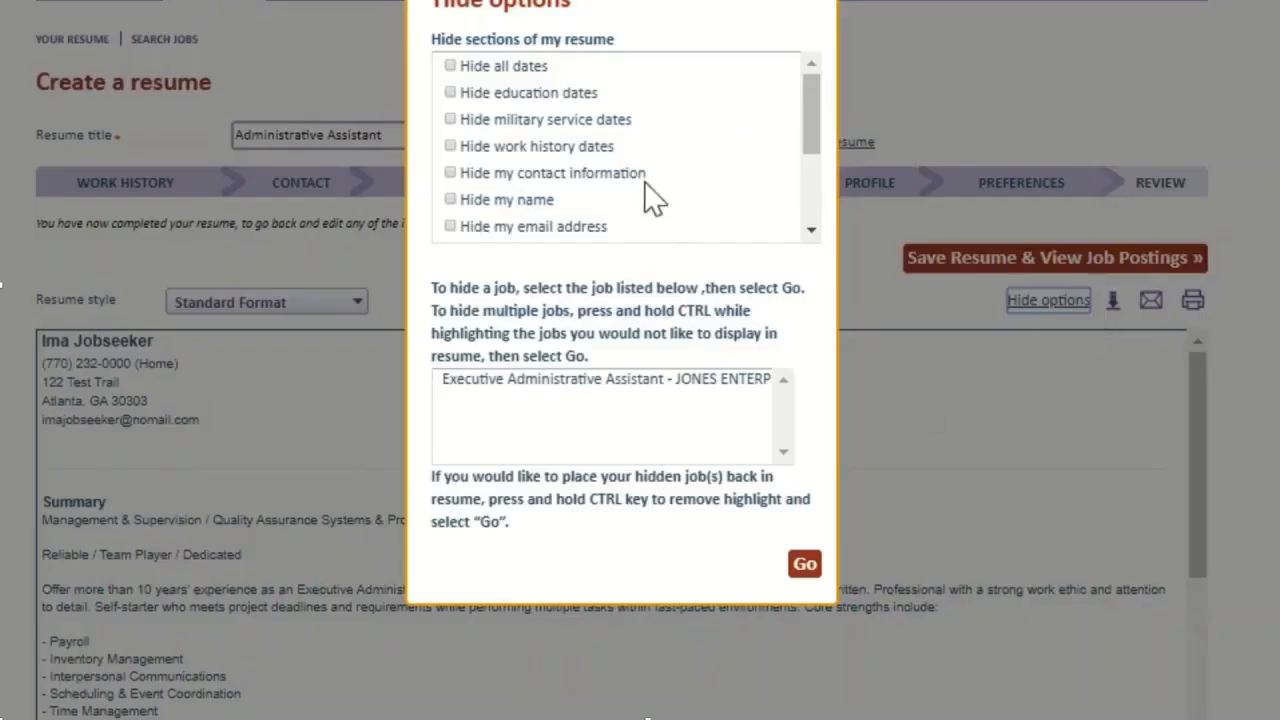
pyautogui.scroll(-4, 645, 200)
pyautogui.scroll(4, 640, 165)
pyautogui.click(815, 10)
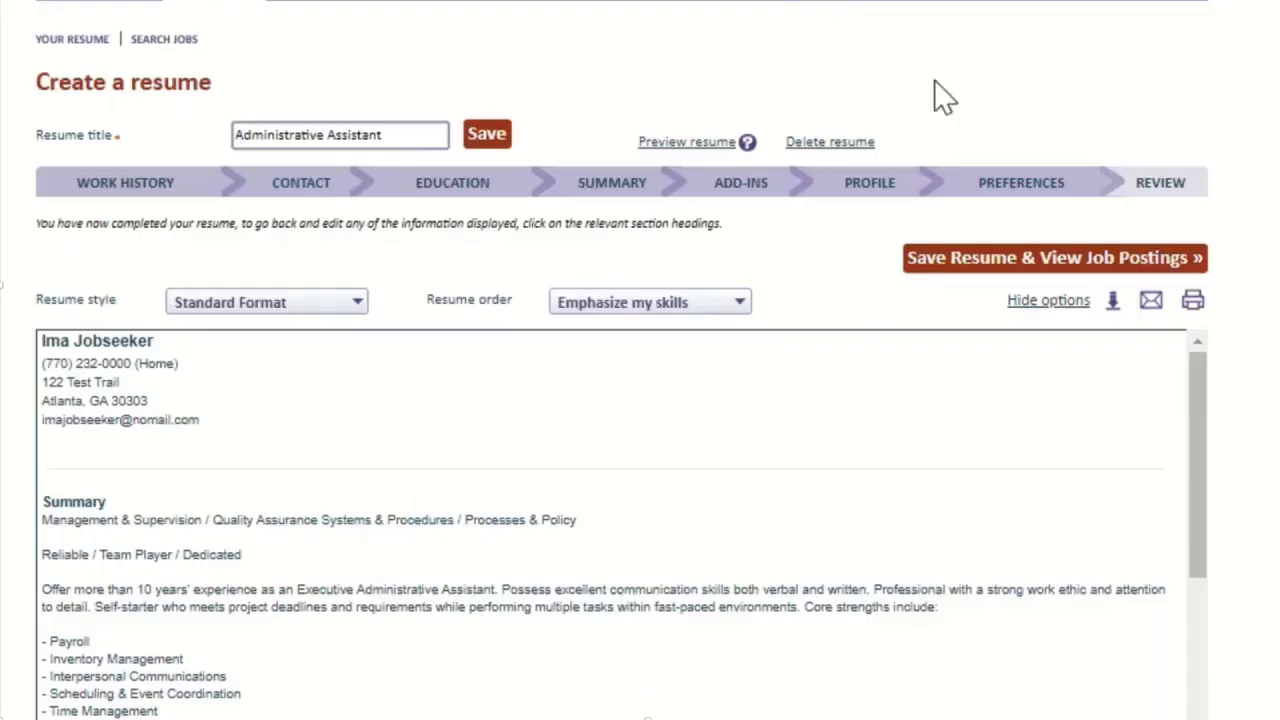
pyautogui.click(1113, 302)
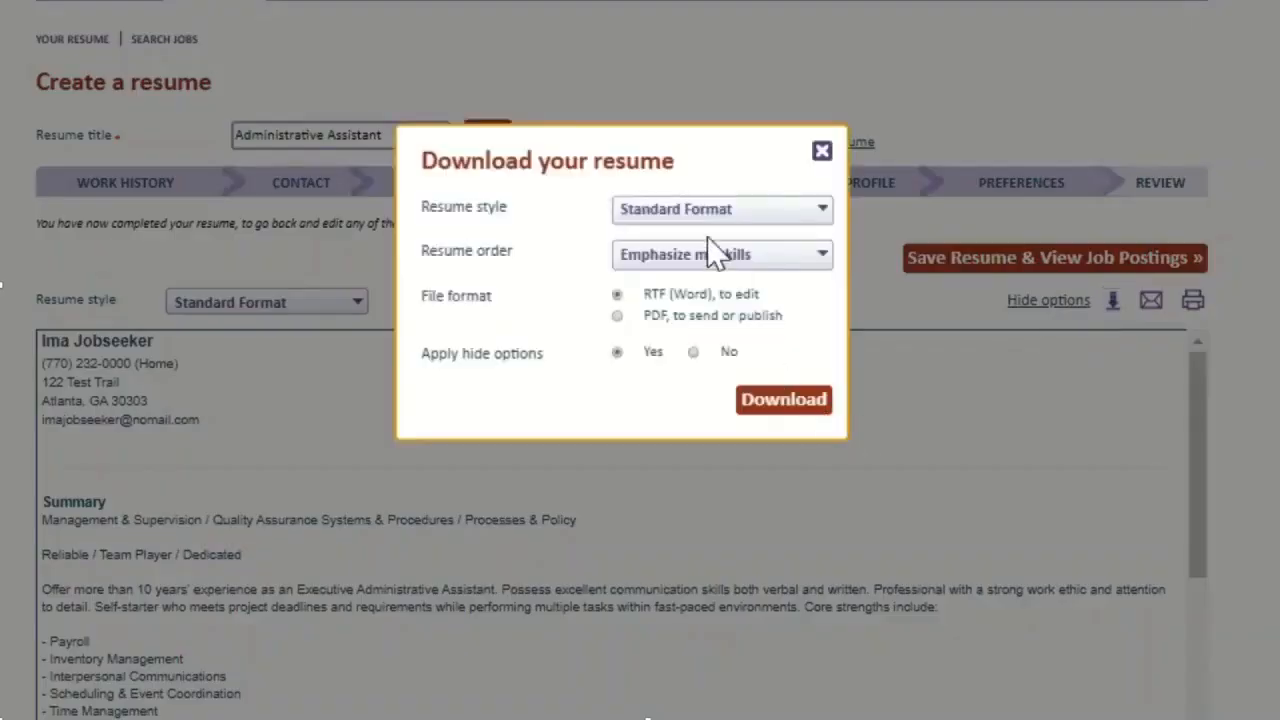
pyautogui.click(822, 151)
pyautogui.click(1152, 302)
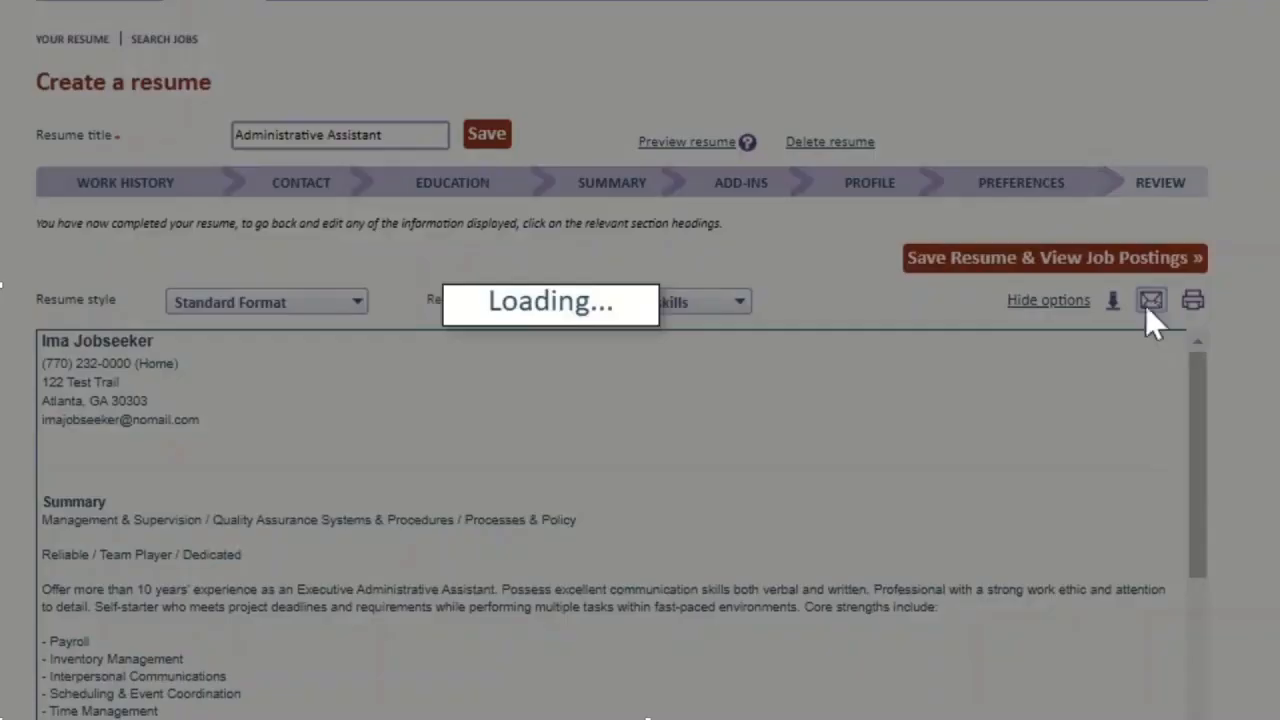
pyautogui.click(853, 60)
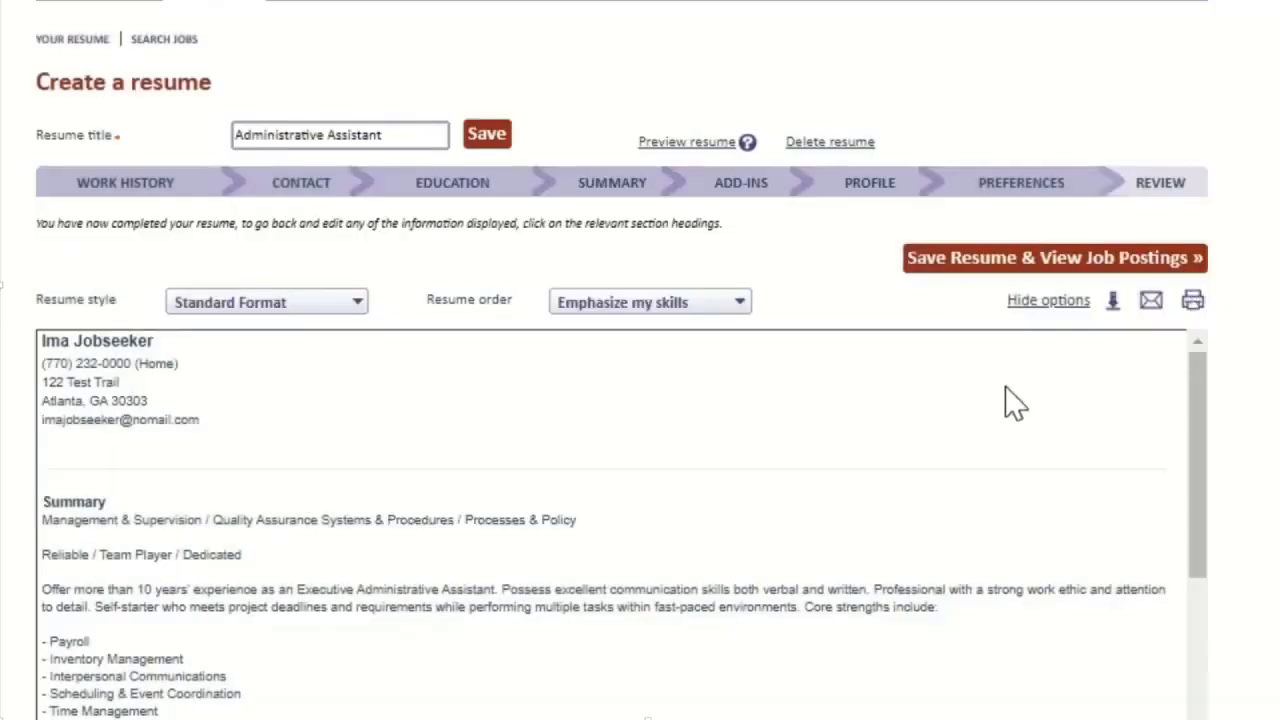
# Step: Save the resume and browse the matching job postings
pyautogui.click(965, 262)
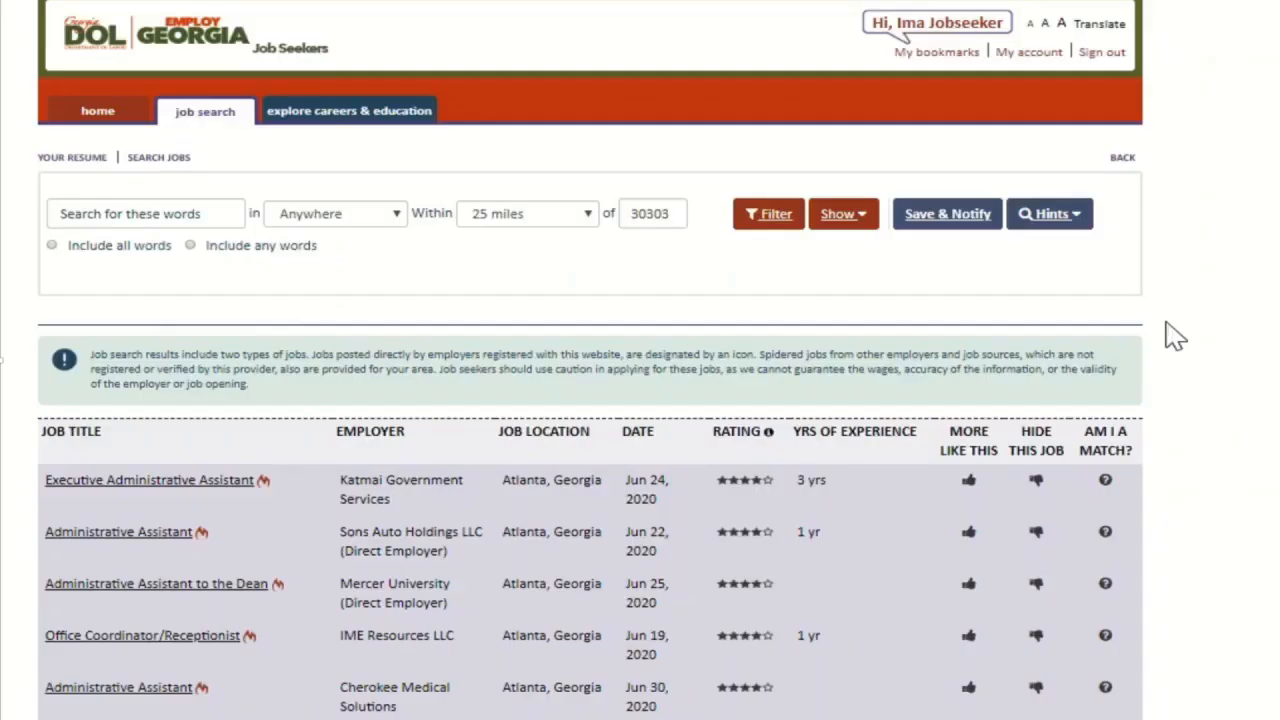
pyautogui.scroll(-3, 858, 402)
pyautogui.scroll(-2, 858, 402)
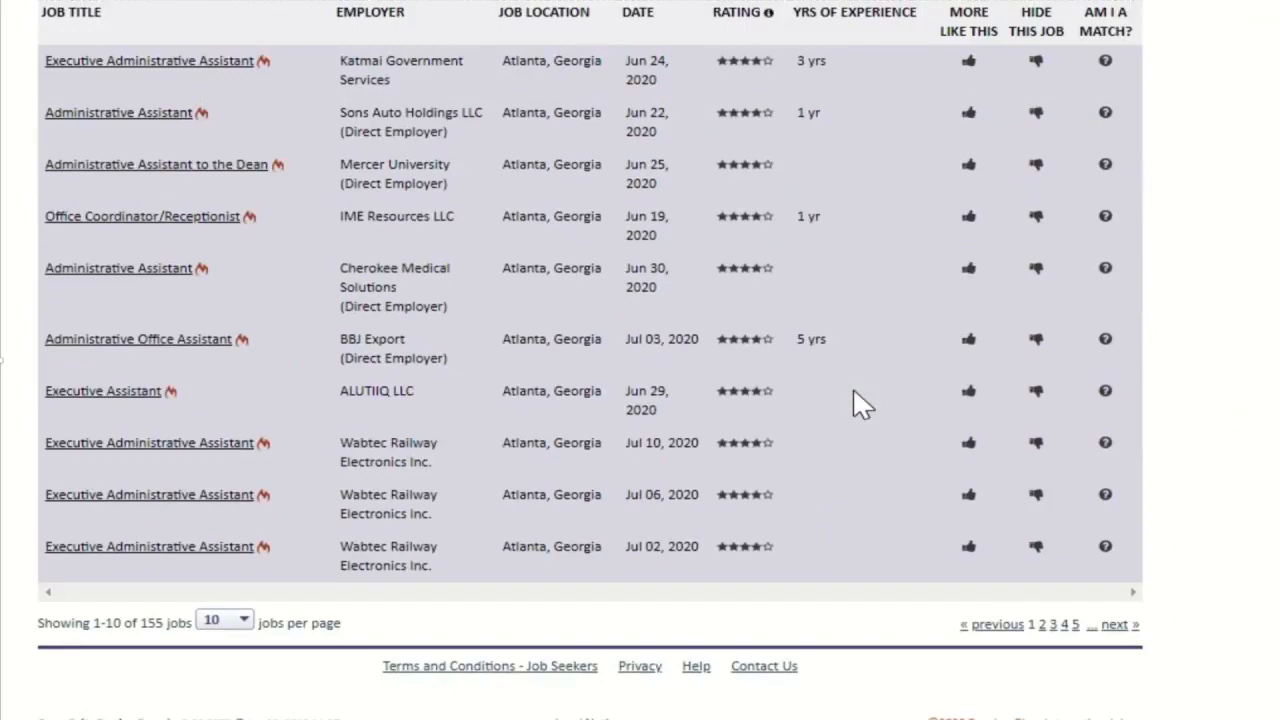
pyautogui.scroll(5, 858, 402)
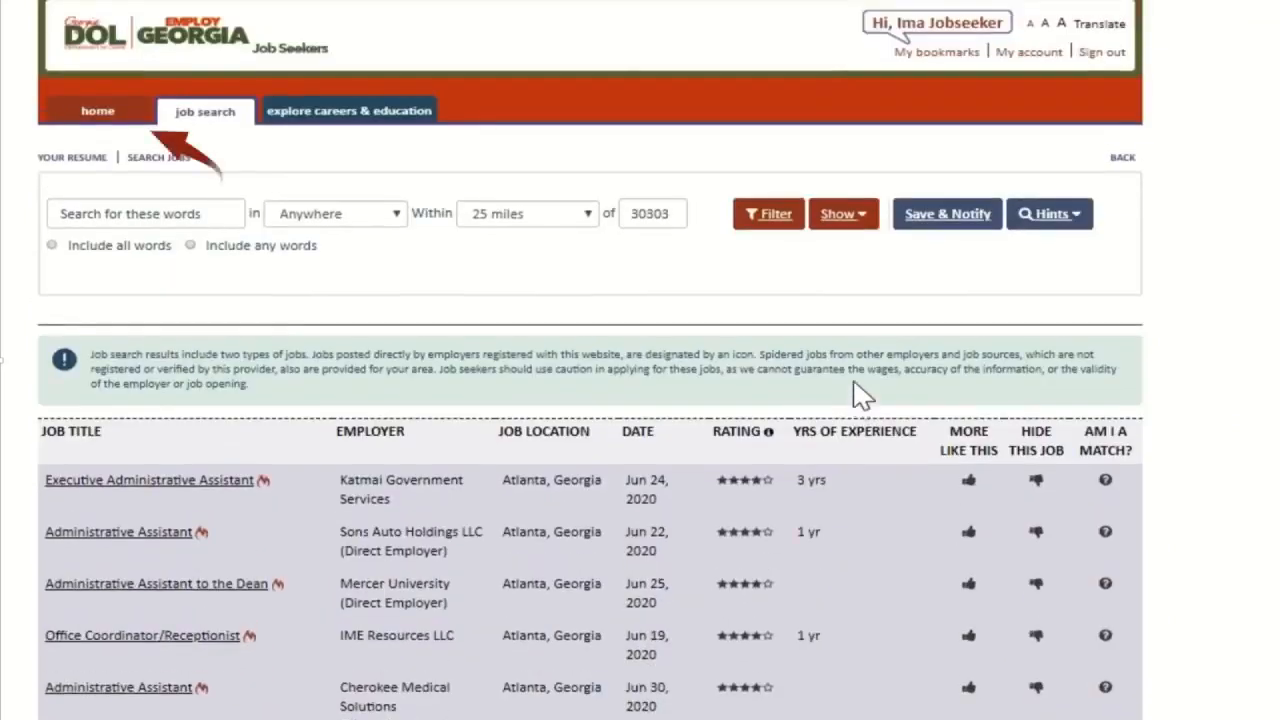
# Step: Return home and keep Administrative Assistant as the employer-searchable resume
pyautogui.click(103, 113)
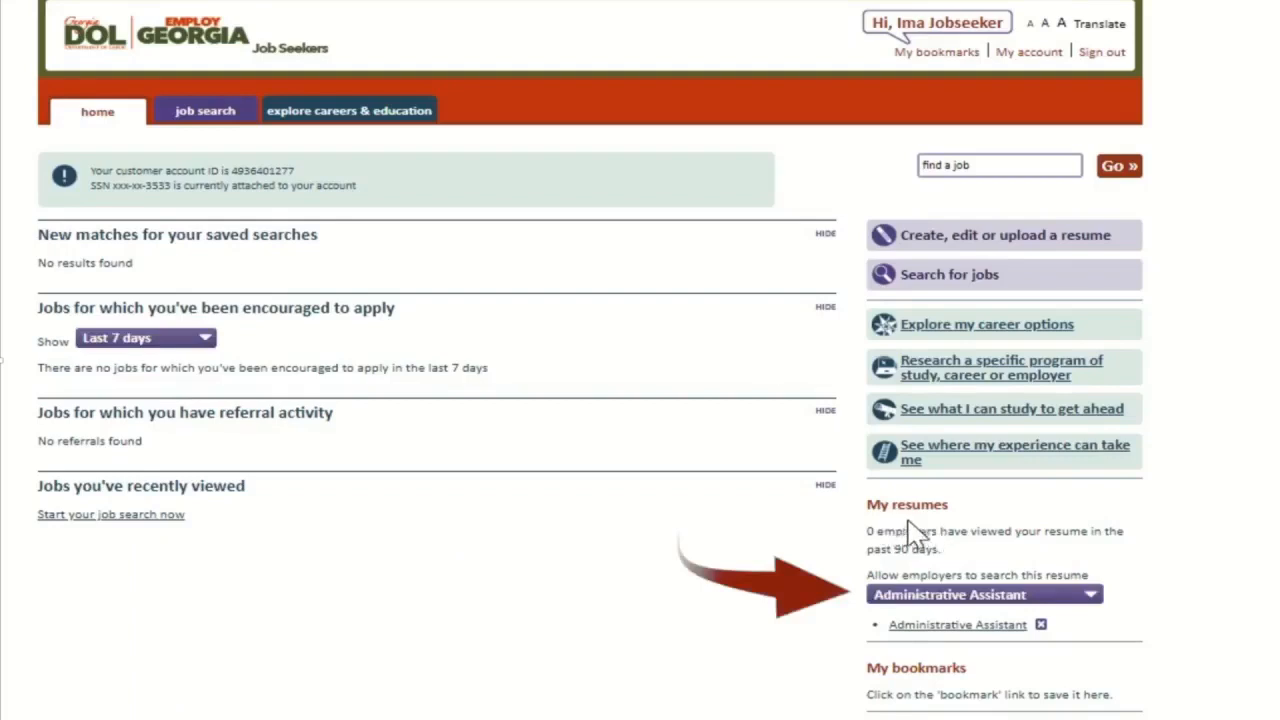
pyautogui.click(1000, 597)
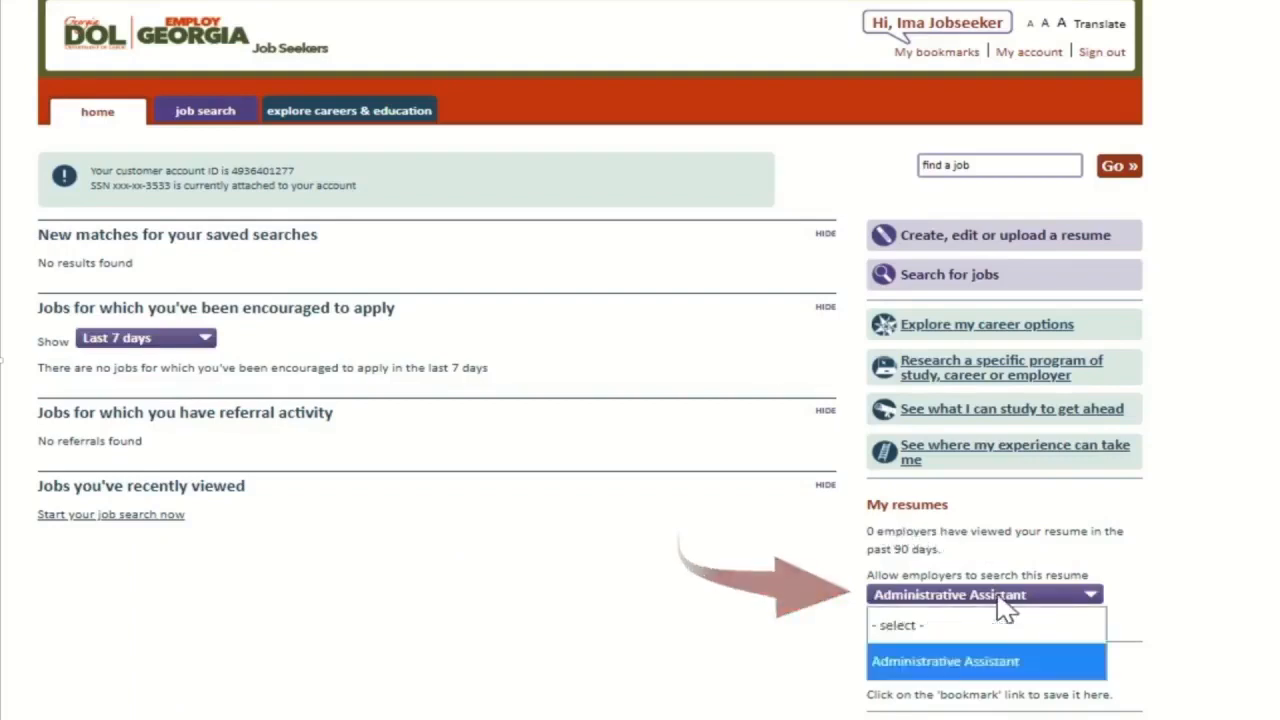
pyautogui.click(998, 597)
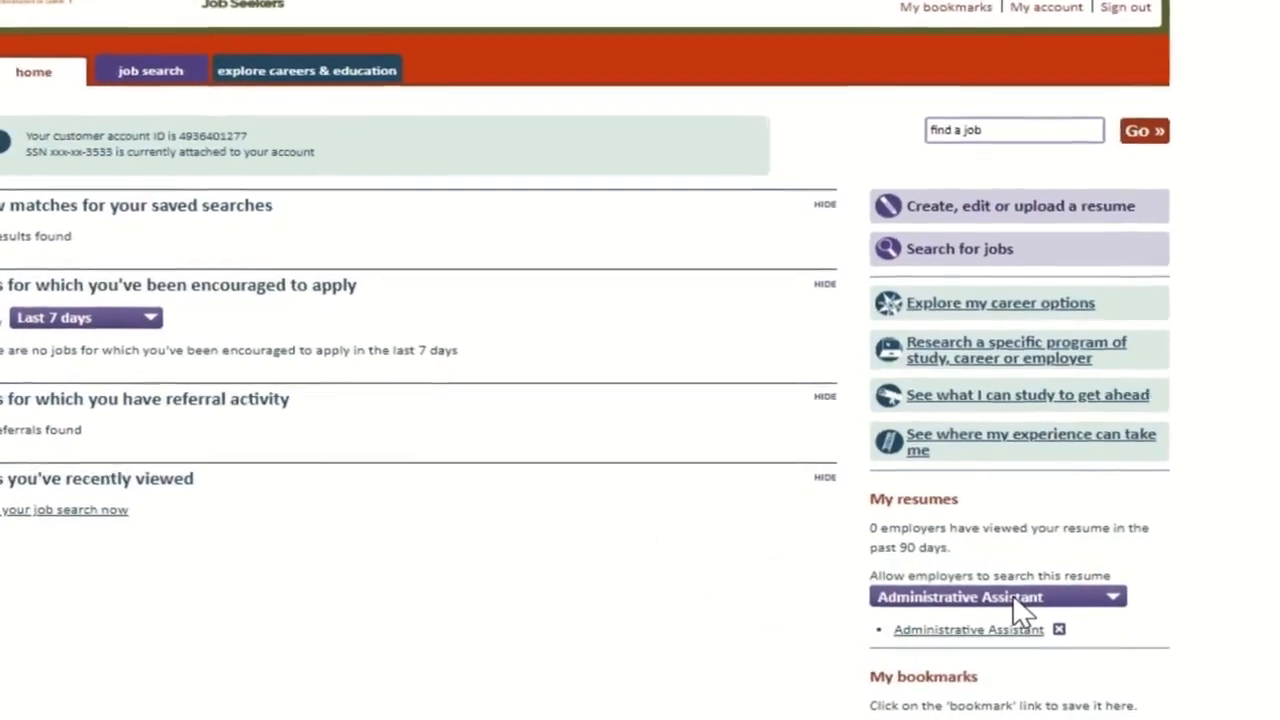